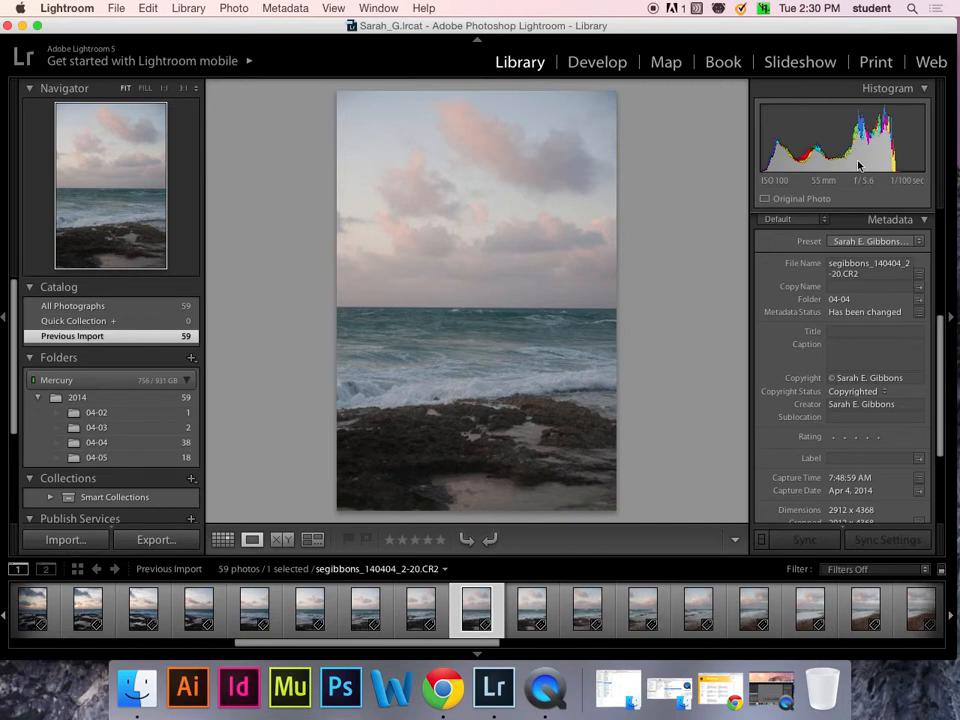
# - Switch the Library to Grid view to show the 59 imported seascape thumbnails
pyautogui.scroll(3, 948, 287)
pyautogui.scroll(4, 948, 287)
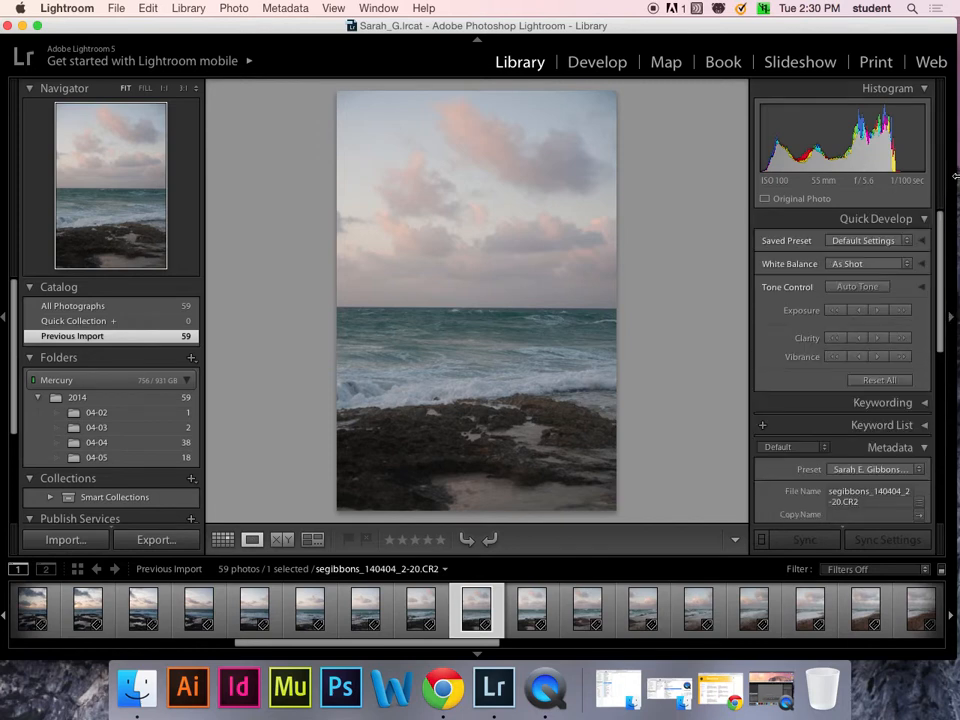
pyautogui.click(923, 241)
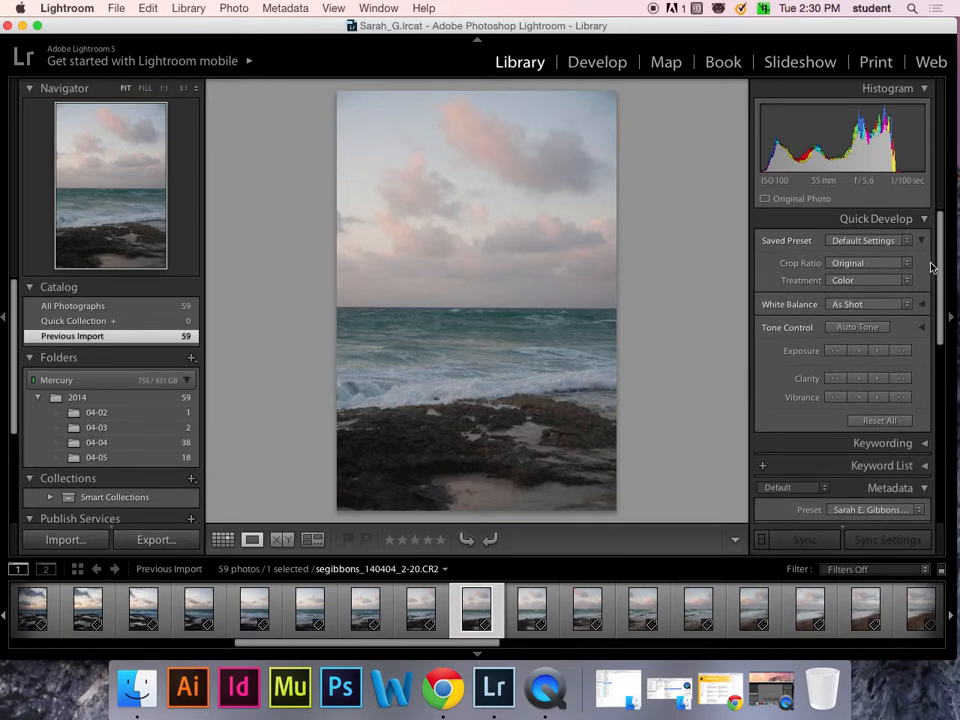
pyautogui.click(925, 219)
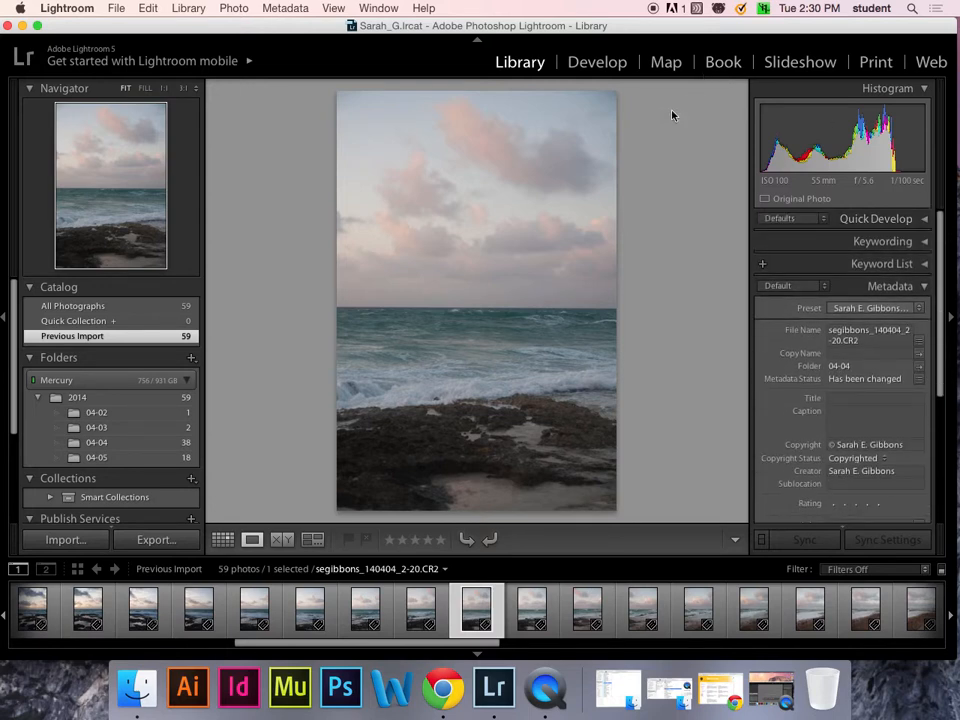
pyautogui.moveTo(364, 645); pyautogui.dragTo(204, 640)
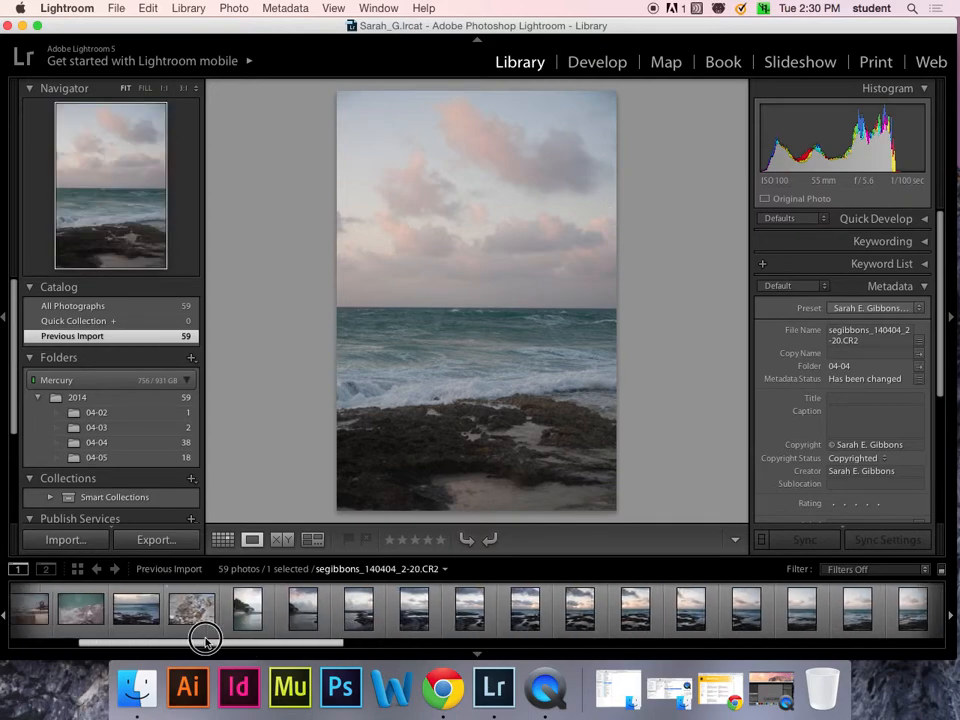
pyautogui.press('g')
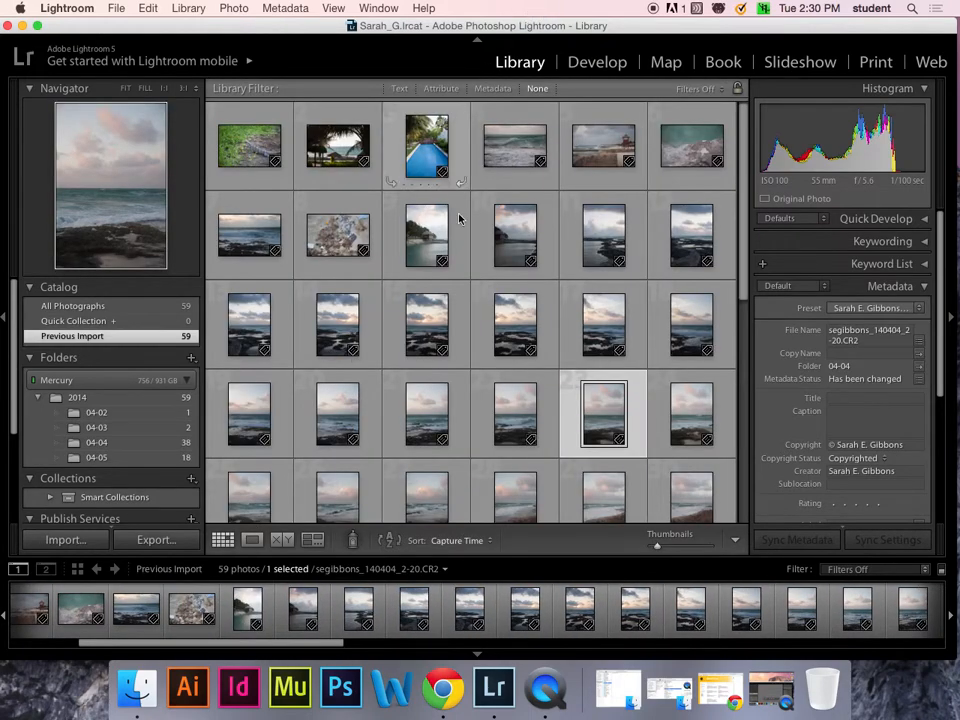
# - Select the rocky tide-pool seascape 2-10 and open it in the Develop module
pyautogui.moveTo(745, 203)
pyautogui.mouseDown()
pyautogui.moveTo(743, 462)
pyautogui.moveTo(754, 216)
pyautogui.mouseUp()
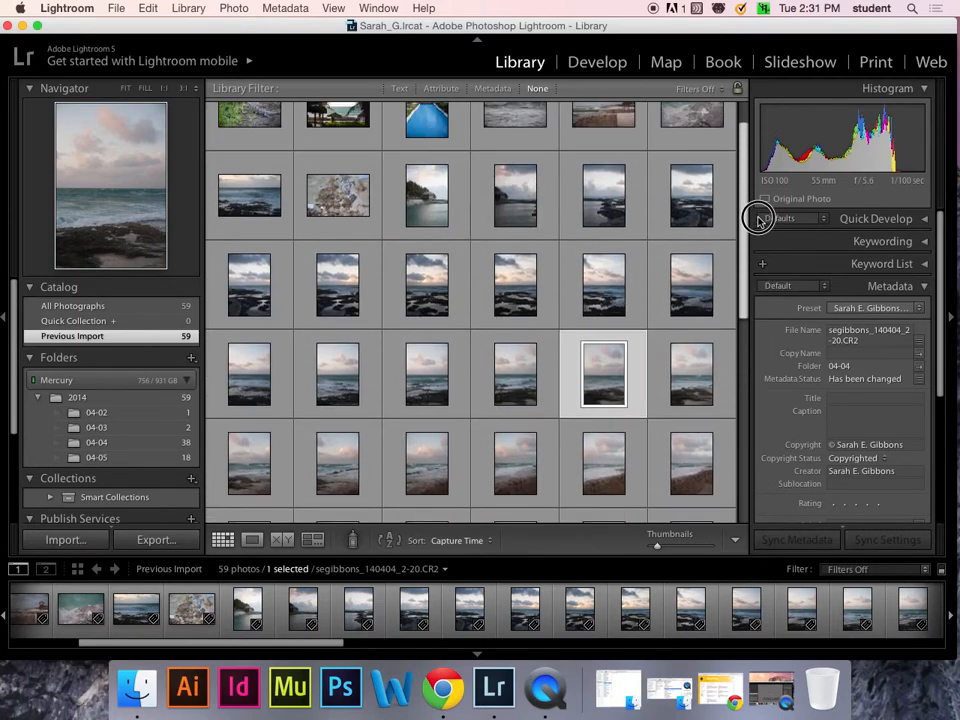
pyautogui.click(249, 276)
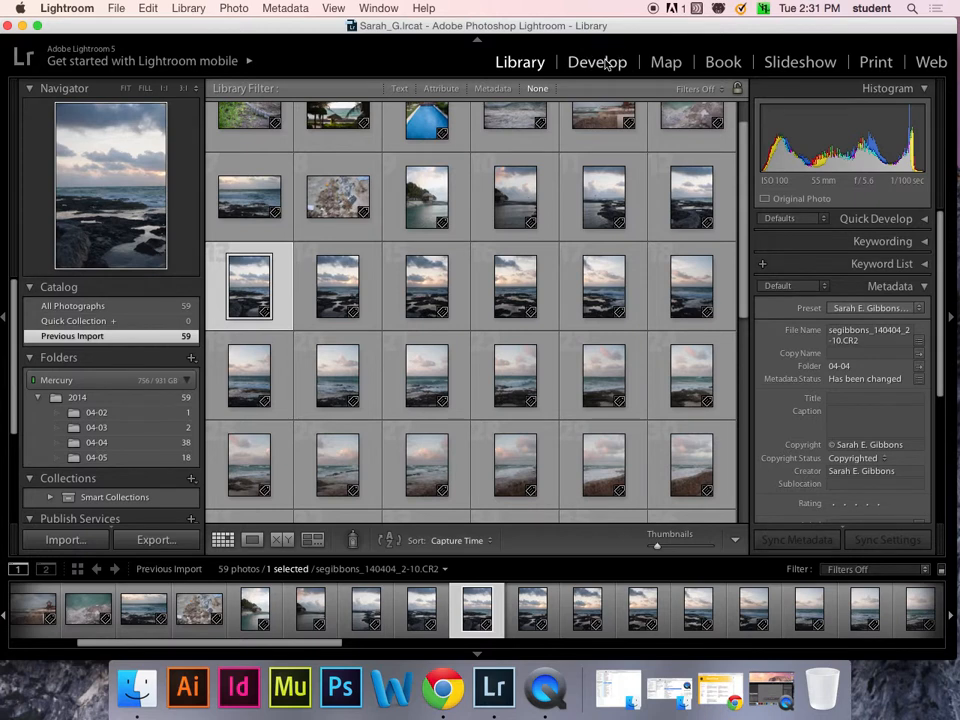
pyautogui.click(605, 64)
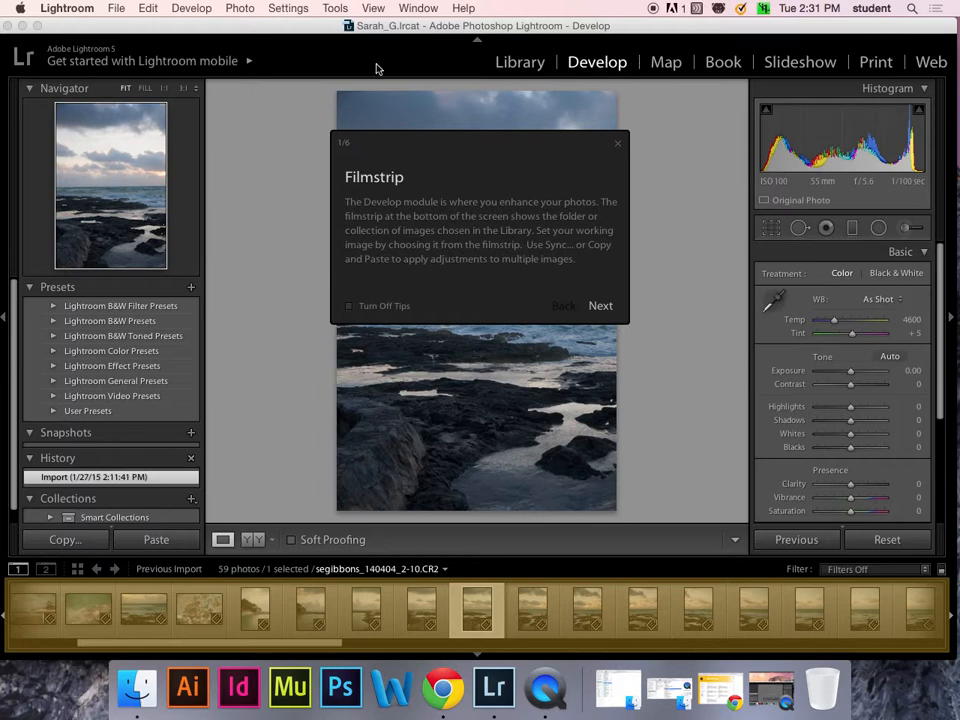
# - Advance the Develop tips past Local tools and History toward the Snapshots tip
pyautogui.click(599, 307)
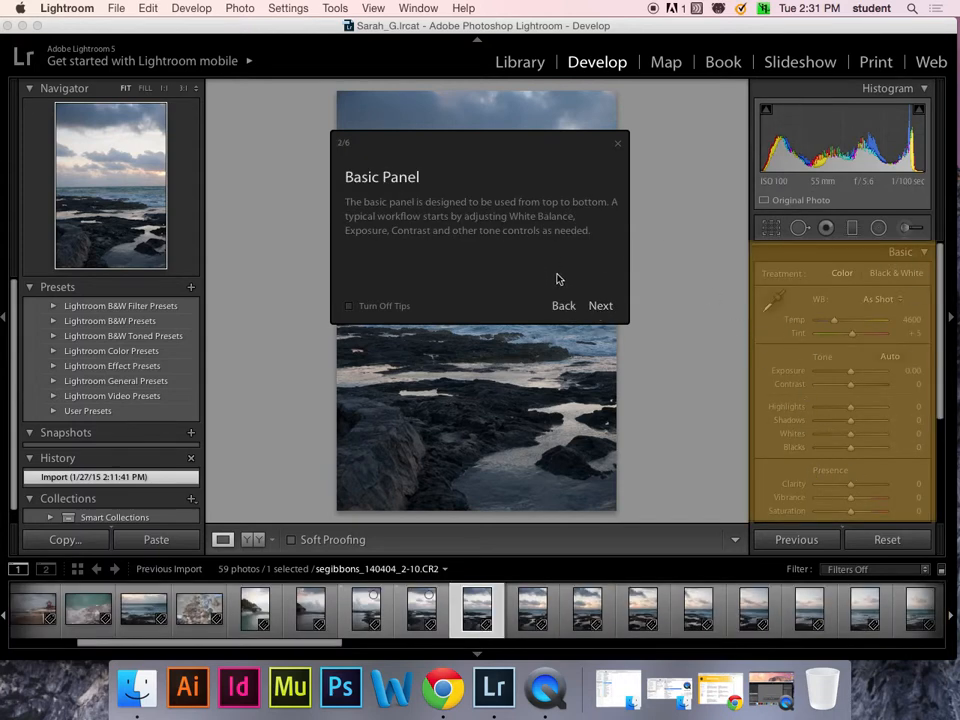
pyautogui.click(603, 306)
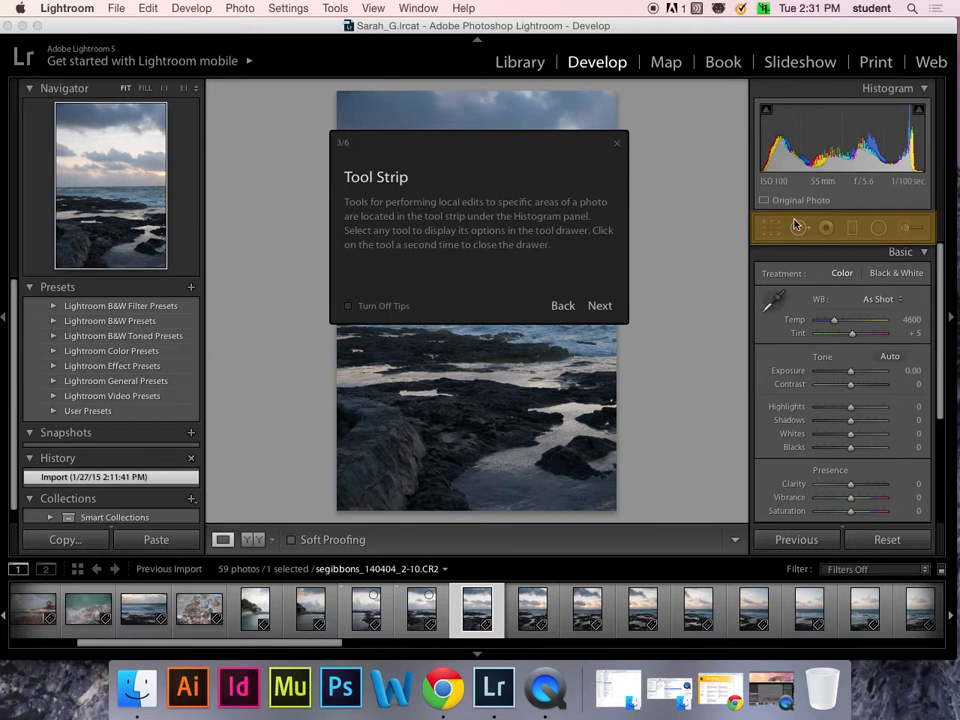
pyautogui.click(603, 309)
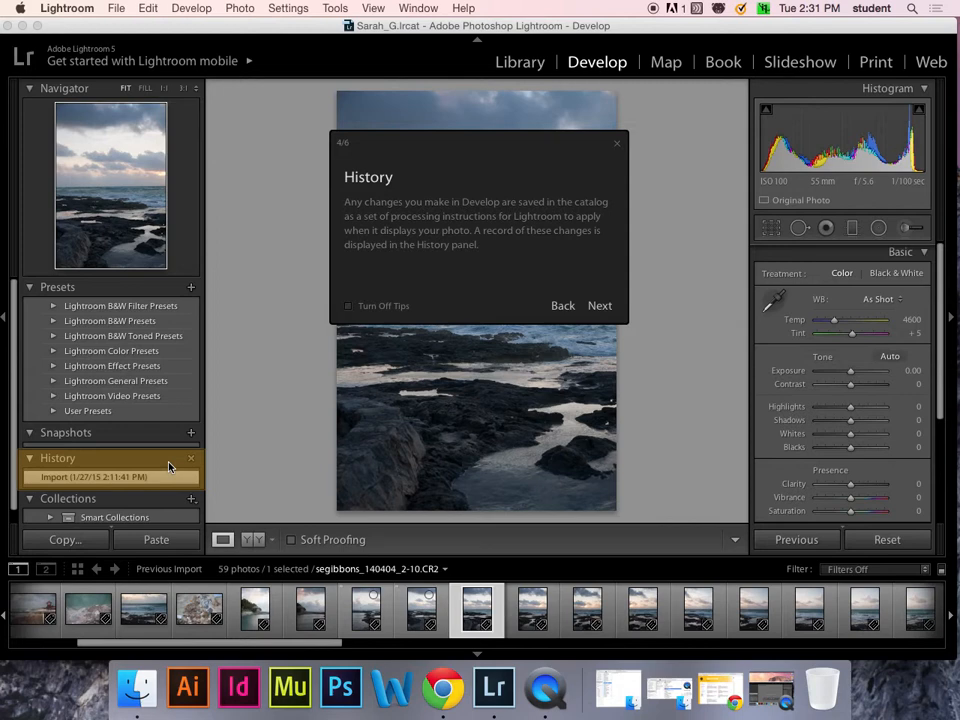
pyautogui.click(600, 307)
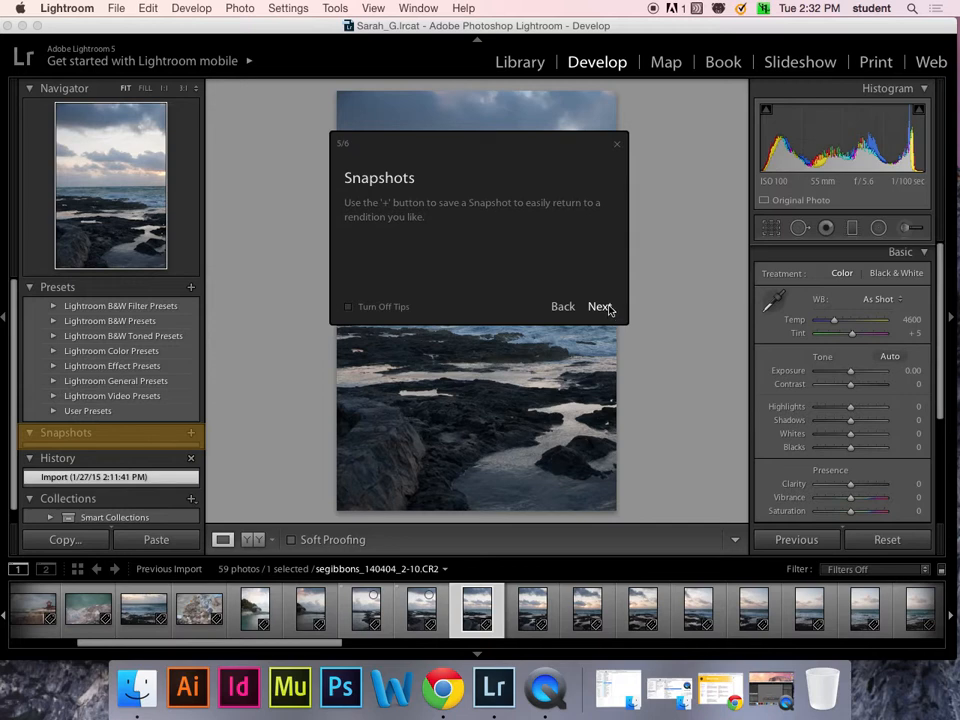
# - Advance to the final Presets tip (6/6) and close the Develop tips
pyautogui.click(606, 310)
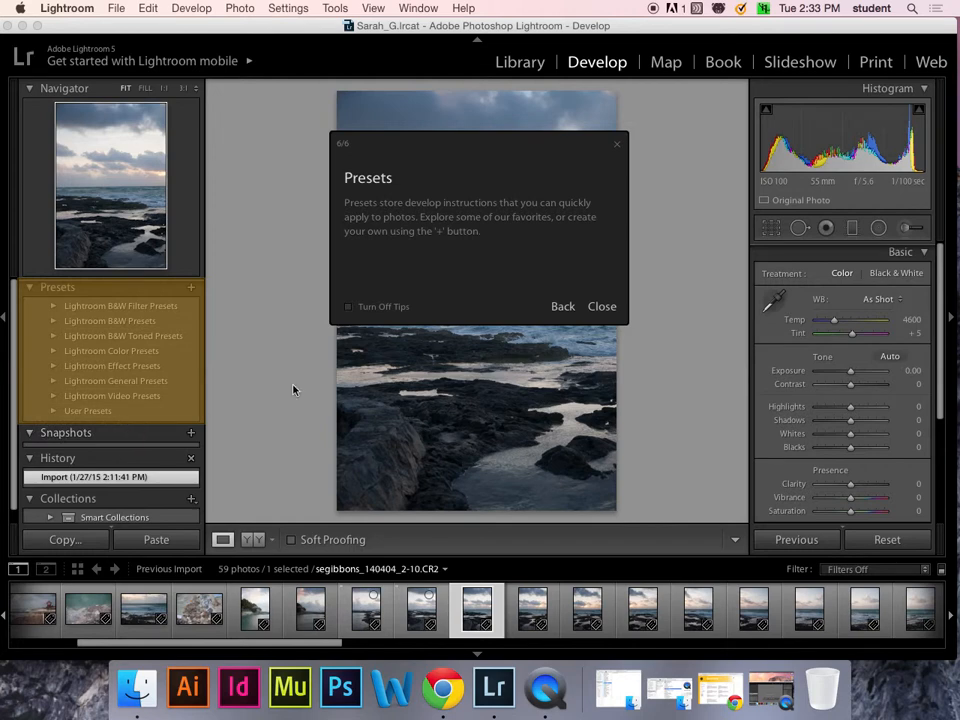
pyautogui.click(602, 307)
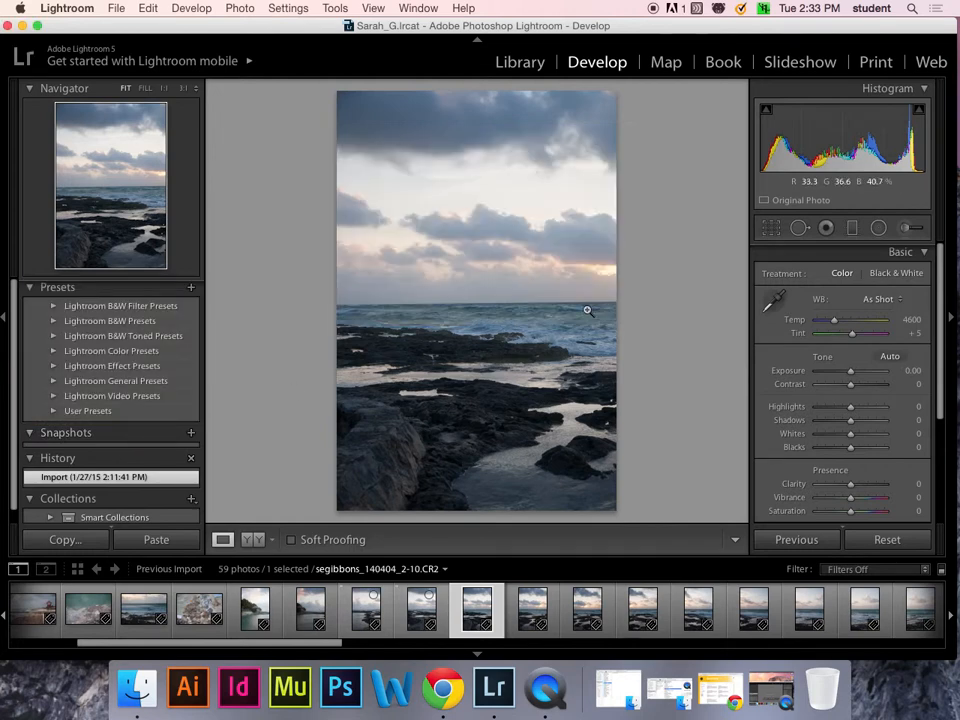
# - Move to seascape 2-11 and collapse the Navigator panel
pyautogui.press('Right')
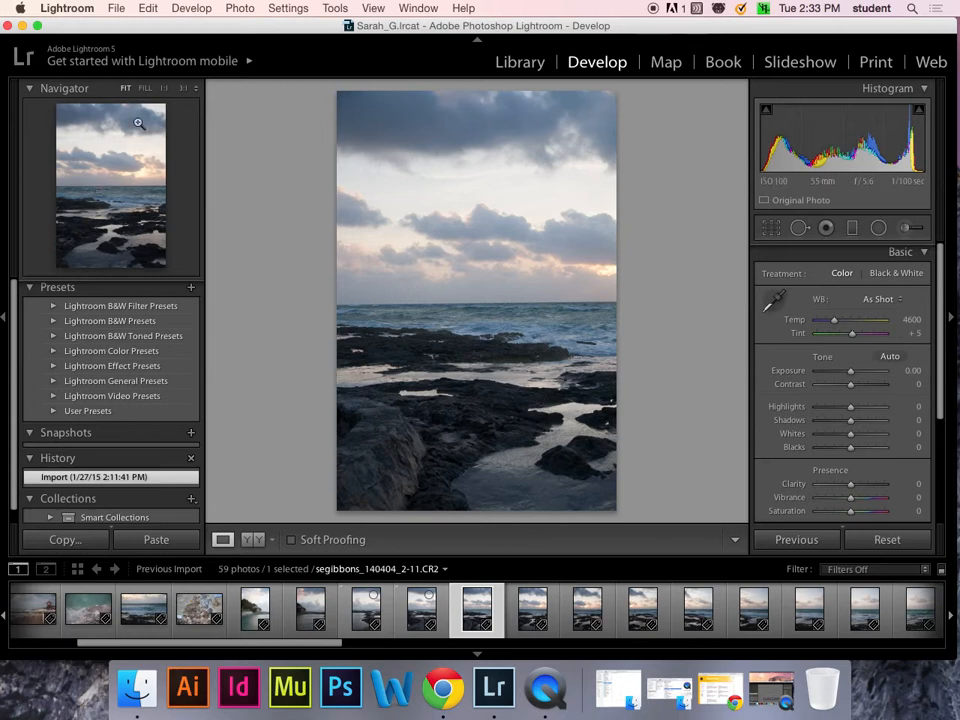
pyautogui.click(30, 90)
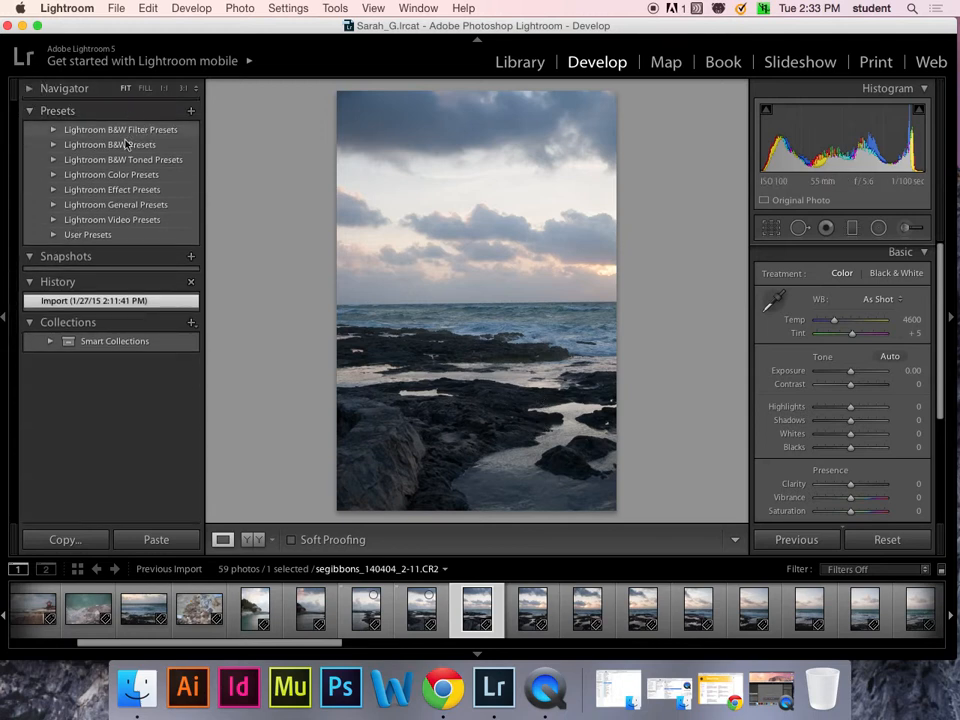
pyautogui.click(29, 89)
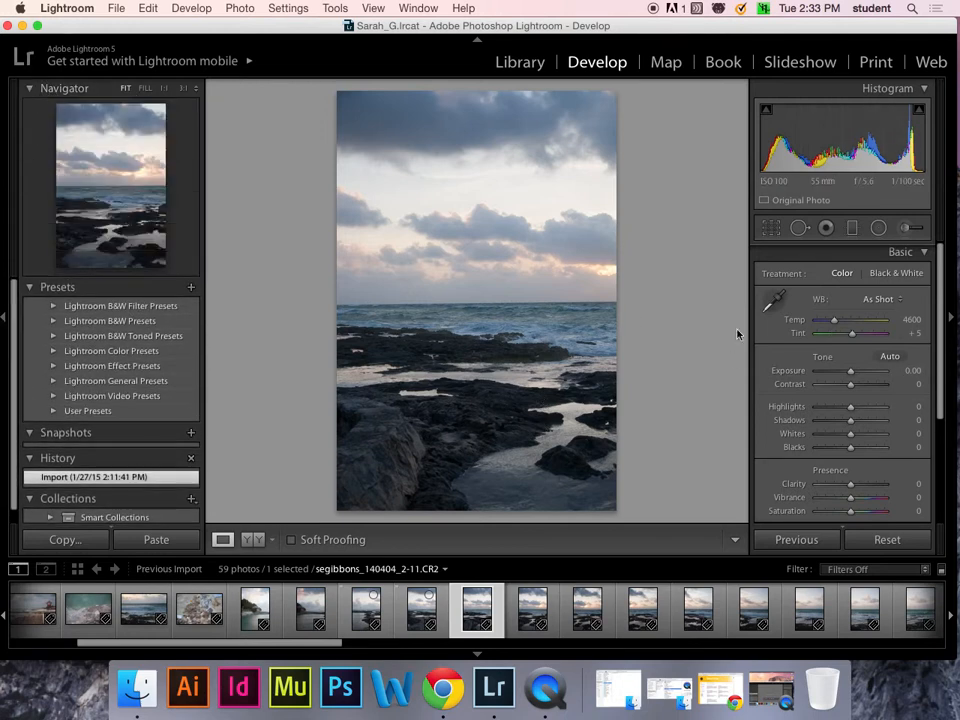
pyautogui.click(24, 89)
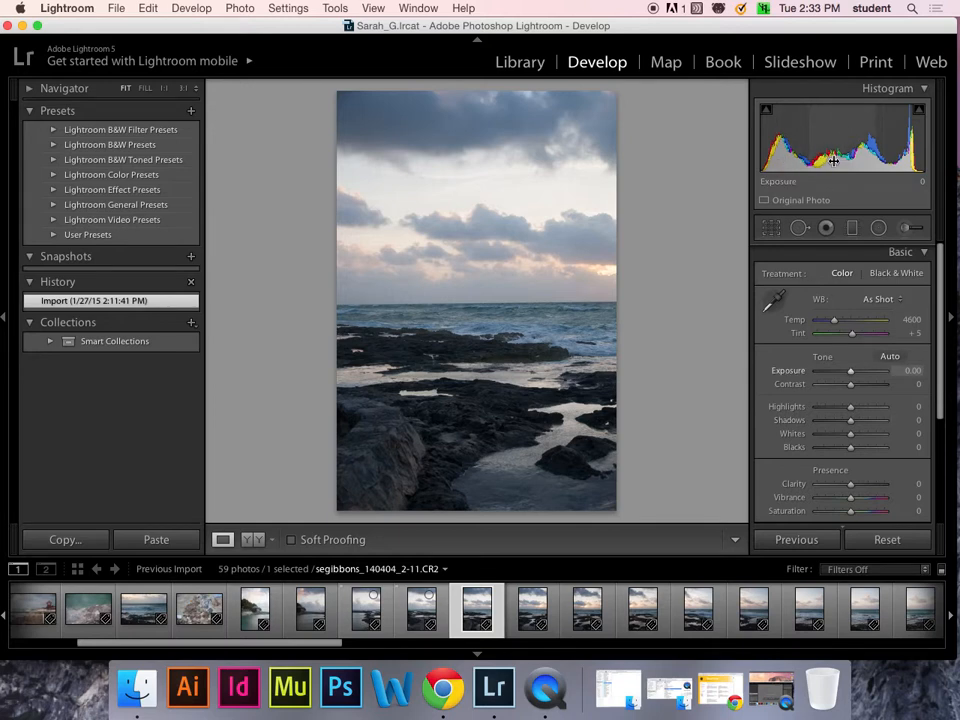
# - Raise Exposure to +0.60 in the Basic panel
pyautogui.moveTo(833, 160); pyautogui.dragTo(863, 160)
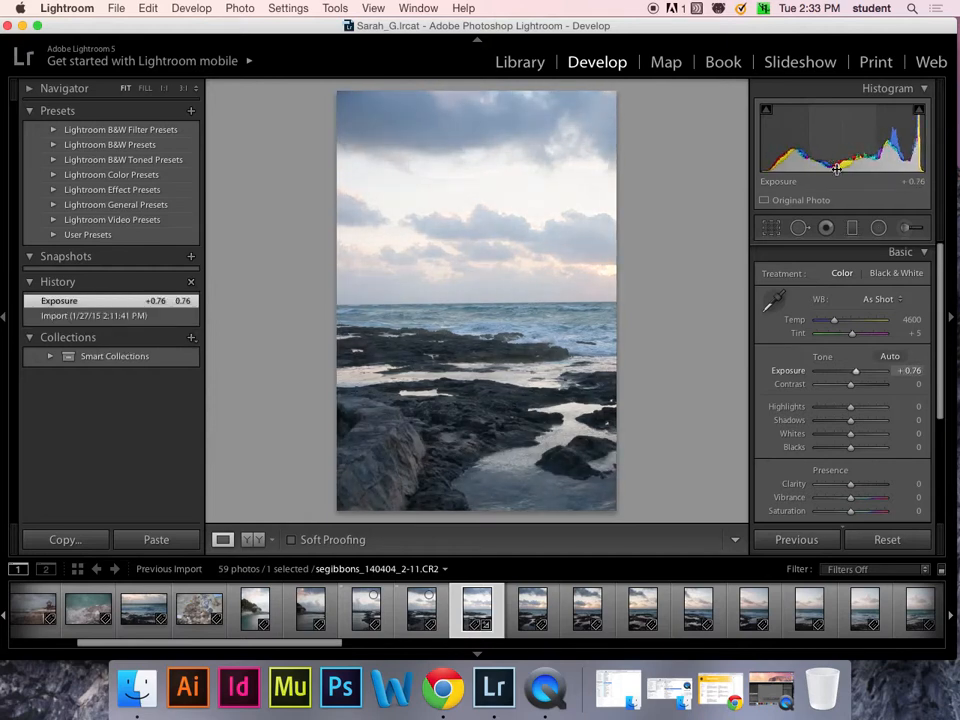
pyautogui.click(859, 371)
pyautogui.moveTo(859, 371); pyautogui.dragTo(854, 371)
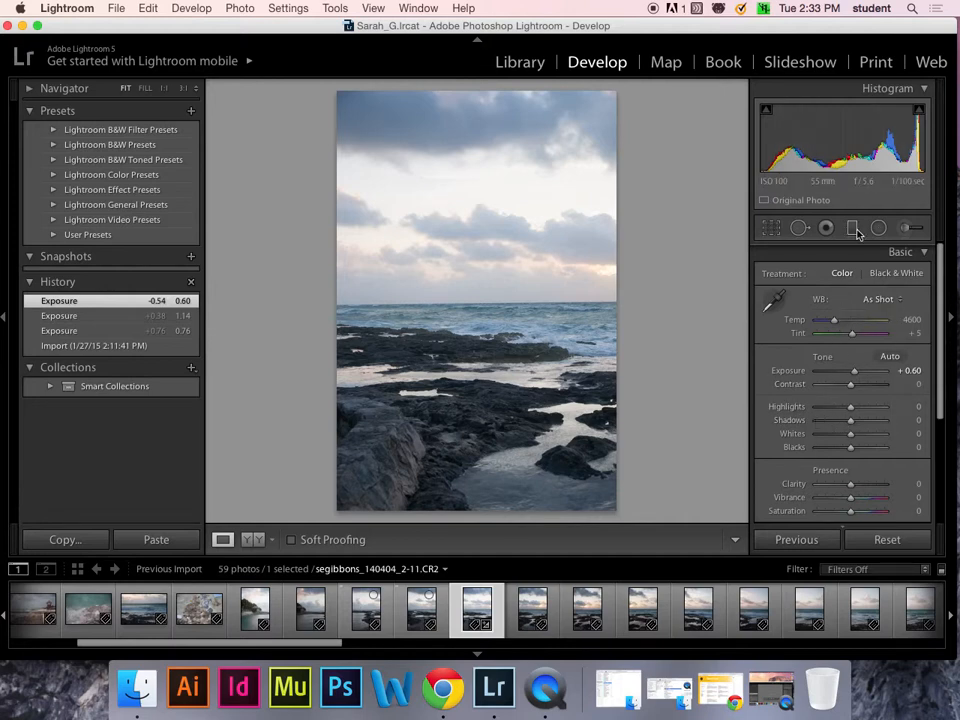
# - Lift Shadows to +53 and undo a trial Blacks adjustment
pyautogui.moveTo(778, 165); pyautogui.dragTo(801, 165)
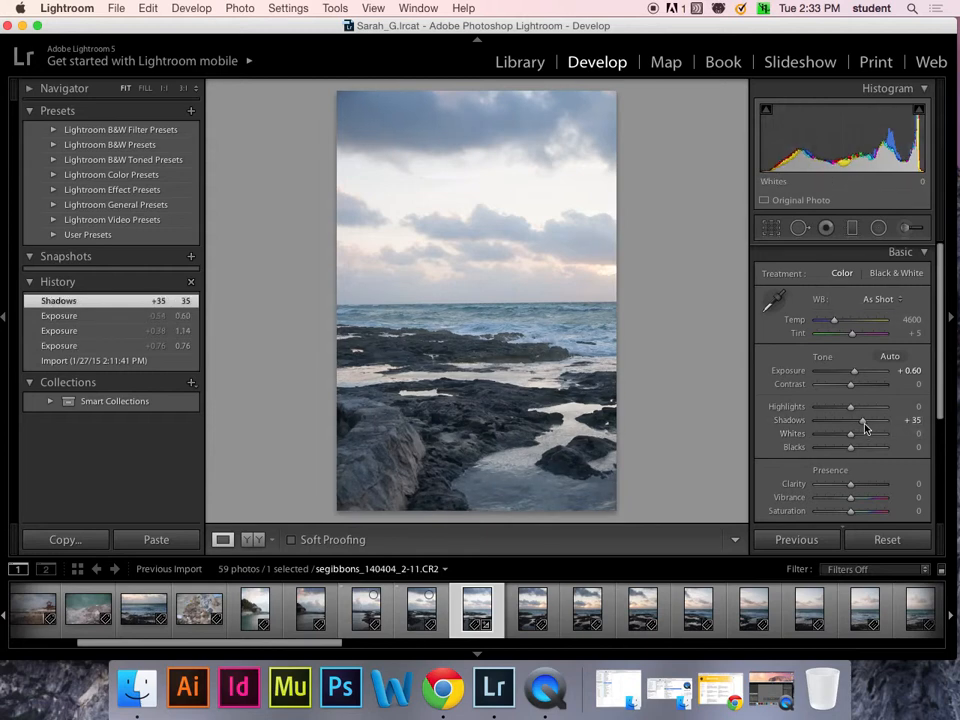
pyautogui.moveTo(863, 420); pyautogui.dragTo(869, 425)
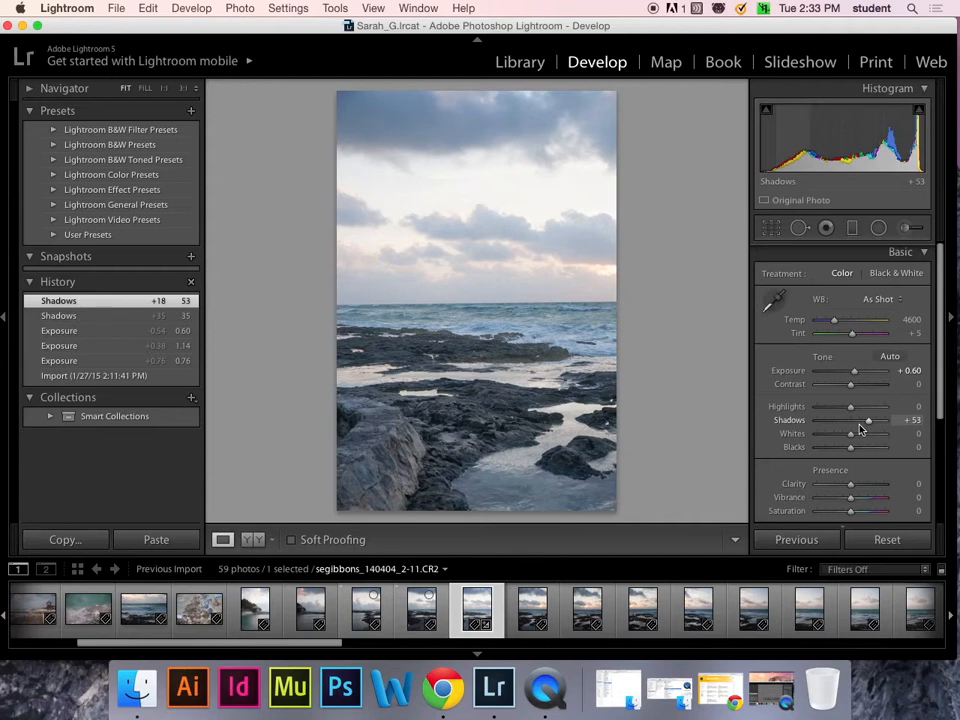
pyautogui.moveTo(851, 449); pyautogui.dragTo(868, 432)
pyautogui.press('super+z')
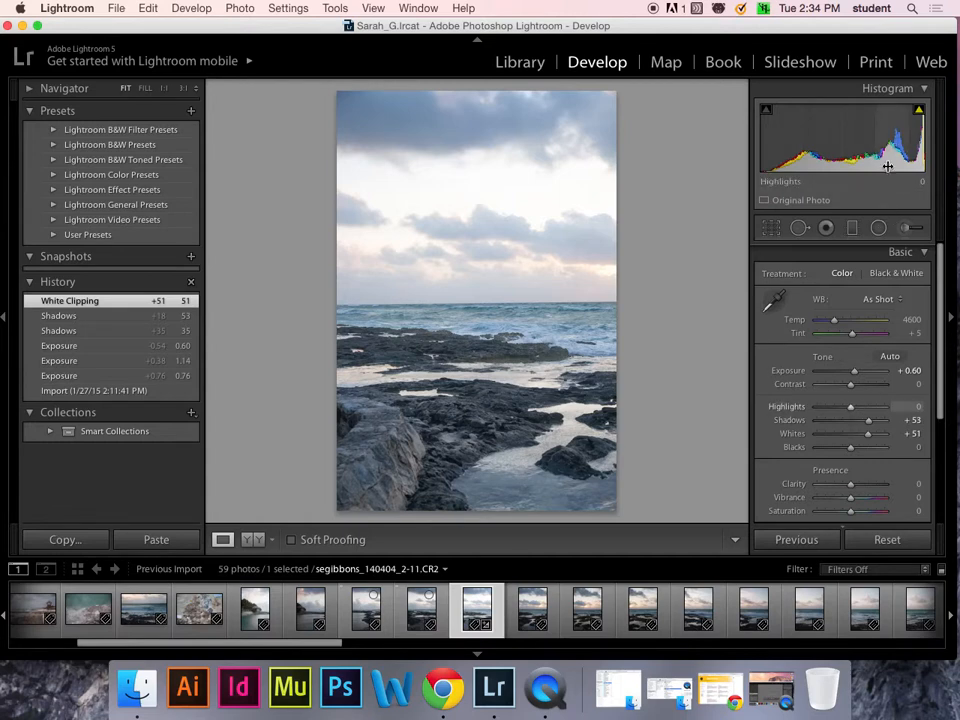
# - Set Highlights to -52 and Exposure to +0.58, and reset Whites to 0
pyautogui.moveTo(851, 410); pyautogui.dragTo(815, 407)
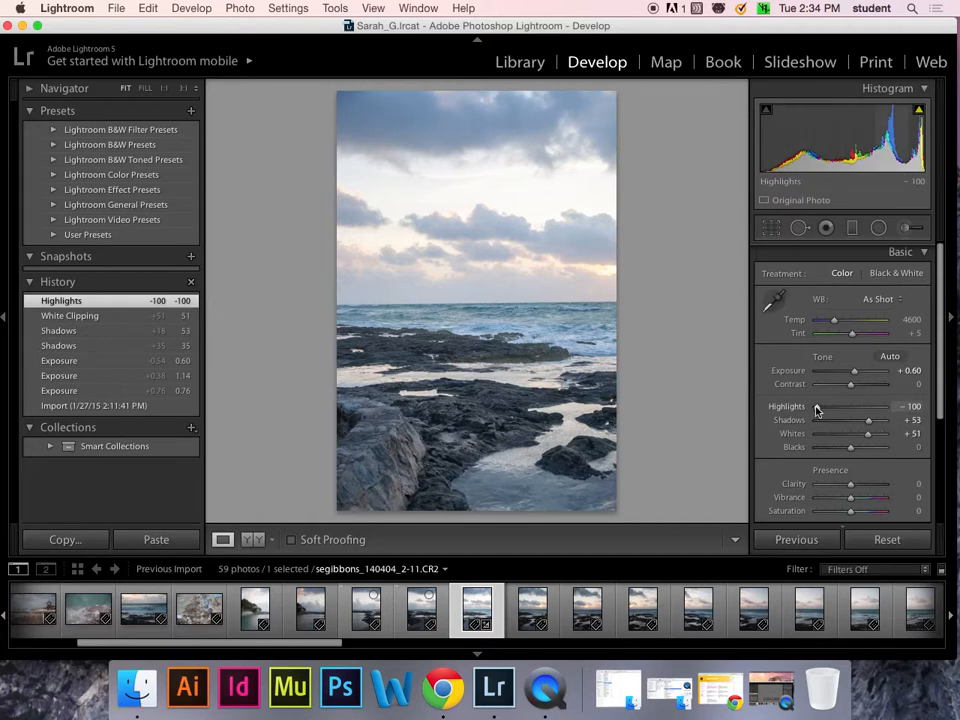
pyautogui.moveTo(816, 406)
pyautogui.mouseDown()
pyautogui.moveTo(893, 406)
pyautogui.moveTo(823, 403)
pyautogui.mouseUp()
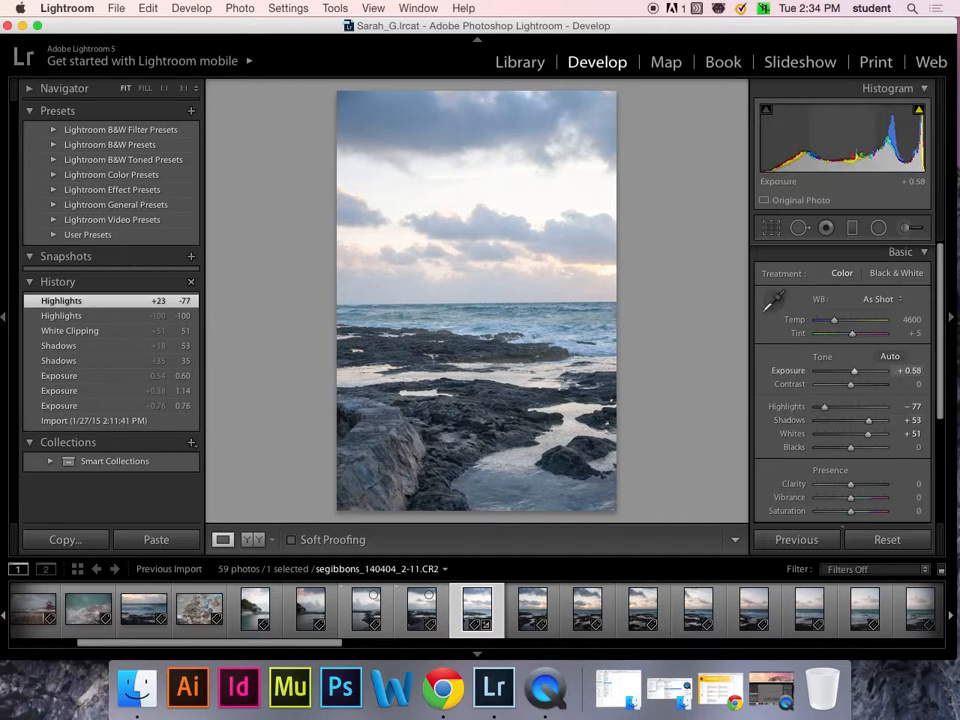
pyautogui.moveTo(838, 148); pyautogui.dragTo(838, 148)
pyautogui.moveTo(824, 406); pyautogui.dragTo(837, 408)
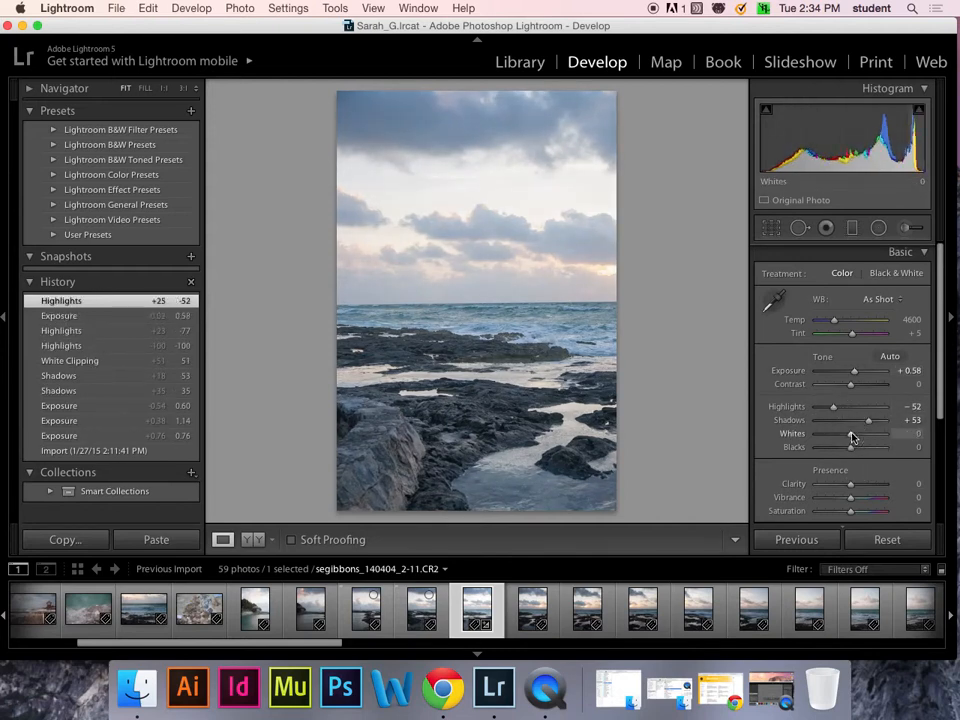
pyautogui.doubleClick(852, 437)
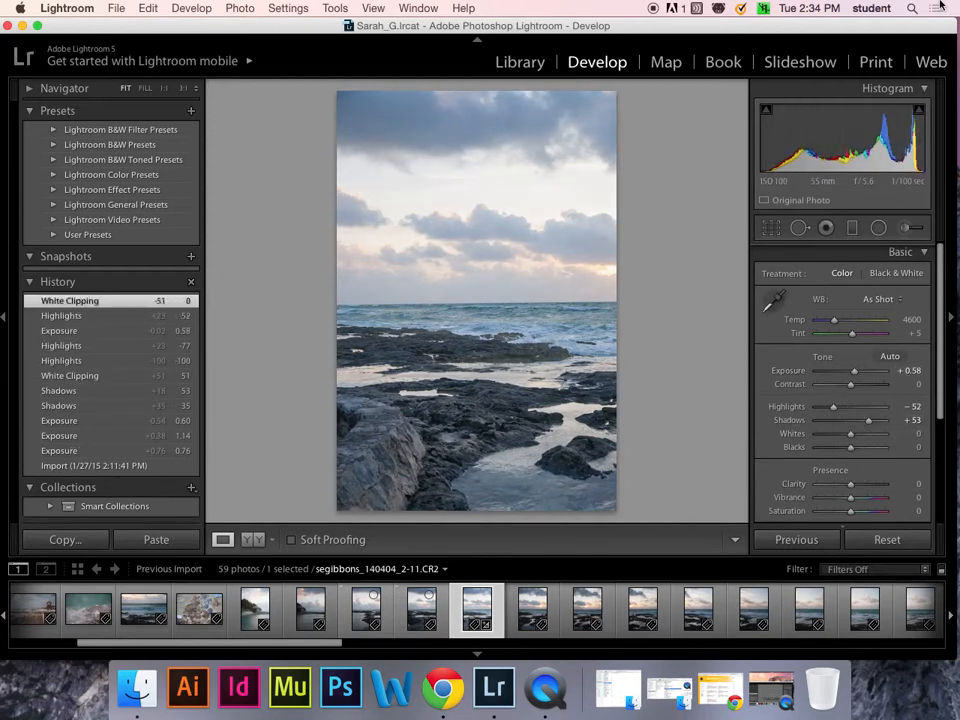
pyautogui.click(778, 231)
# - Restore the full-frame crop locked to the As Shot aspect ratio
pyautogui.moveTo(618, 91); pyautogui.dragTo(662, 100)
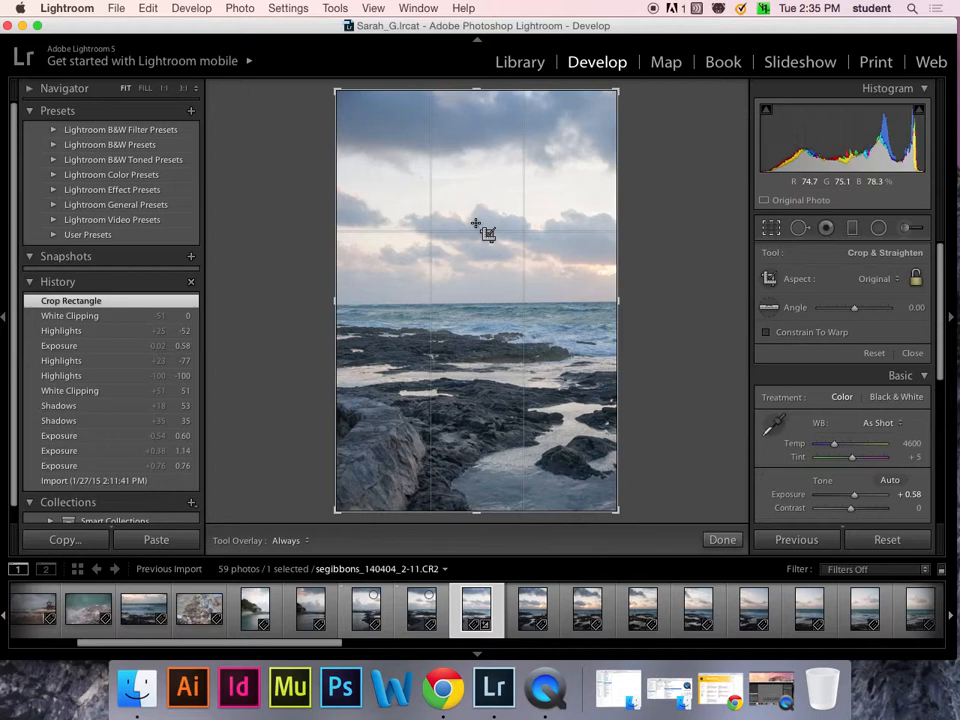
pyautogui.click(893, 278)
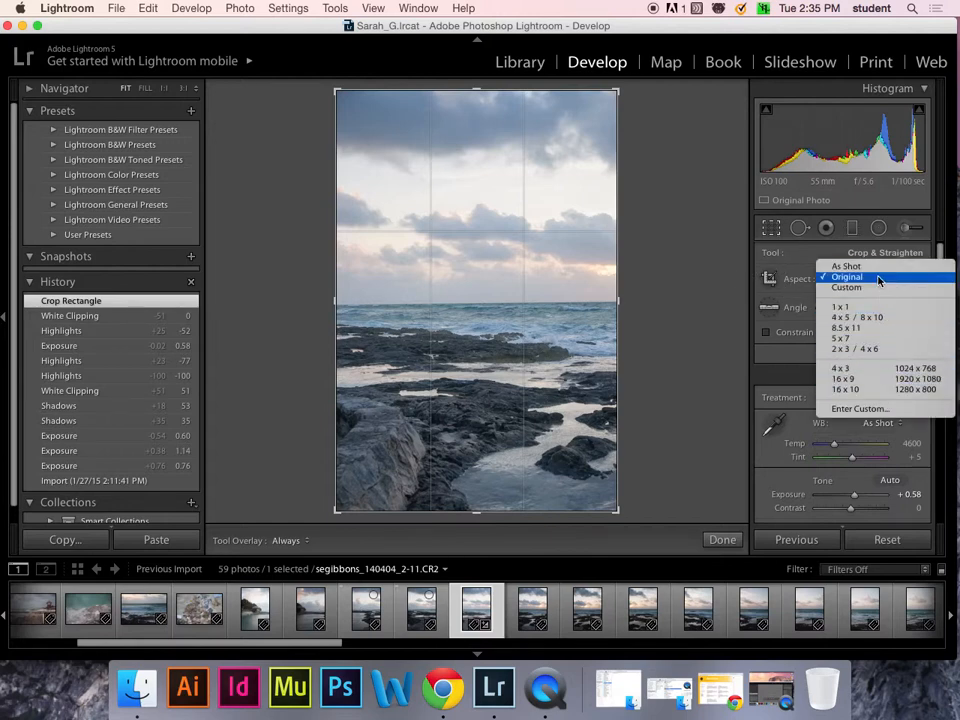
pyautogui.click(880, 278)
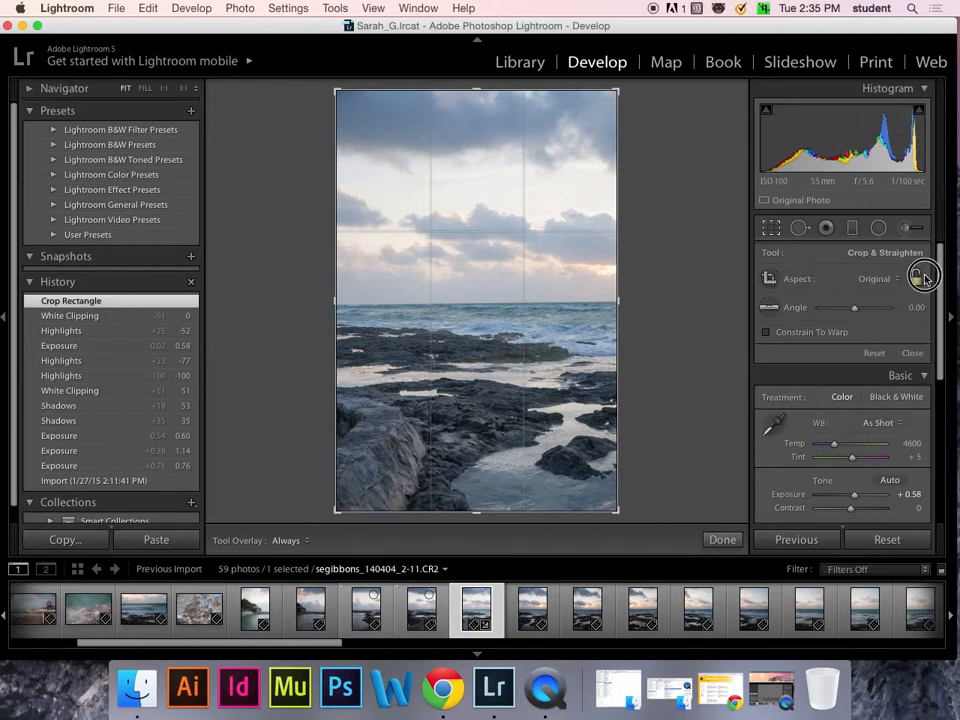
pyautogui.moveTo(617, 94); pyautogui.dragTo(658, 95)
pyautogui.click(877, 279)
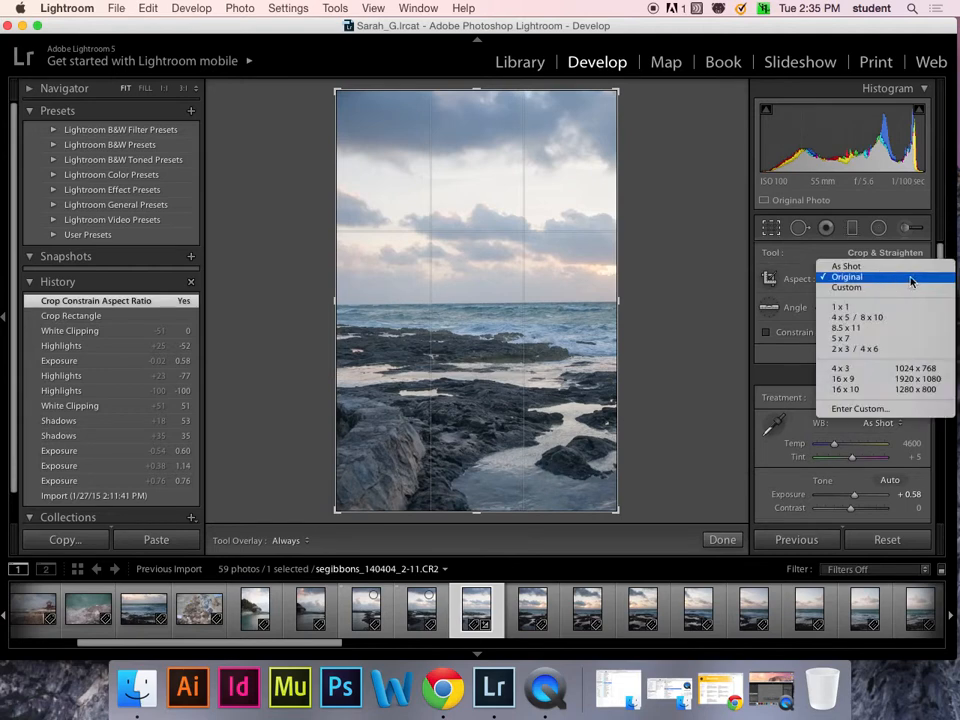
pyautogui.click(872, 287)
pyautogui.click(913, 274)
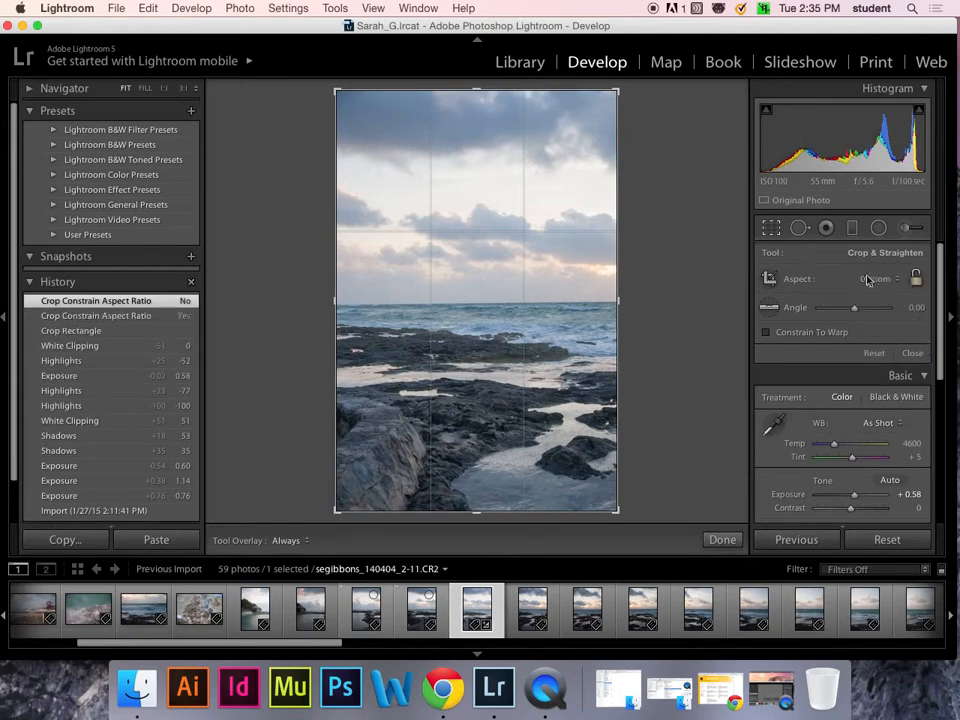
pyautogui.click(870, 281)
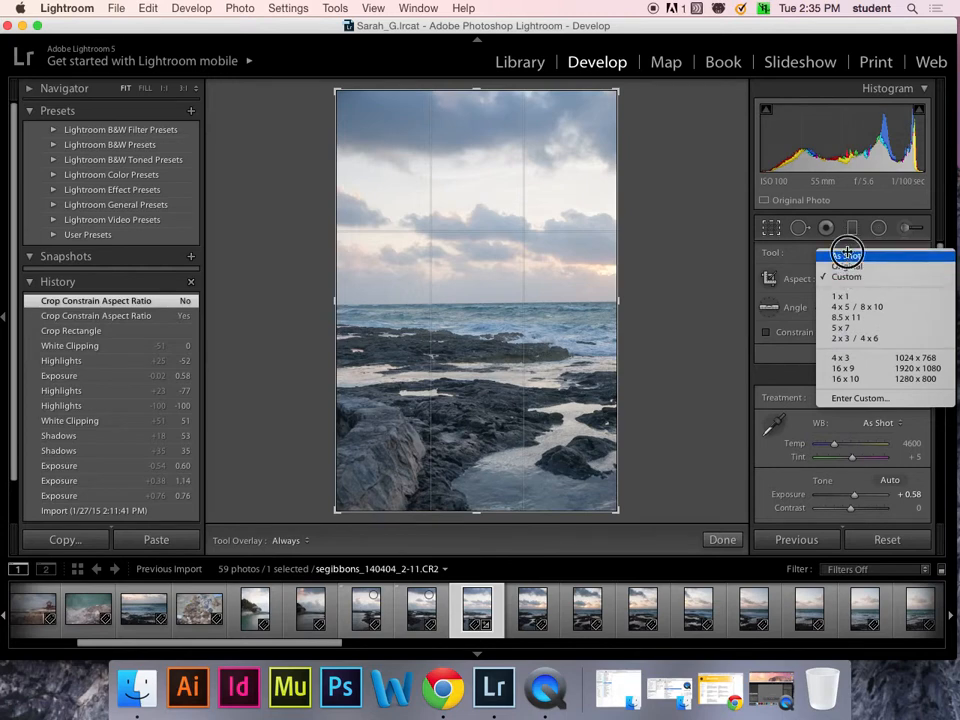
pyautogui.click(846, 256)
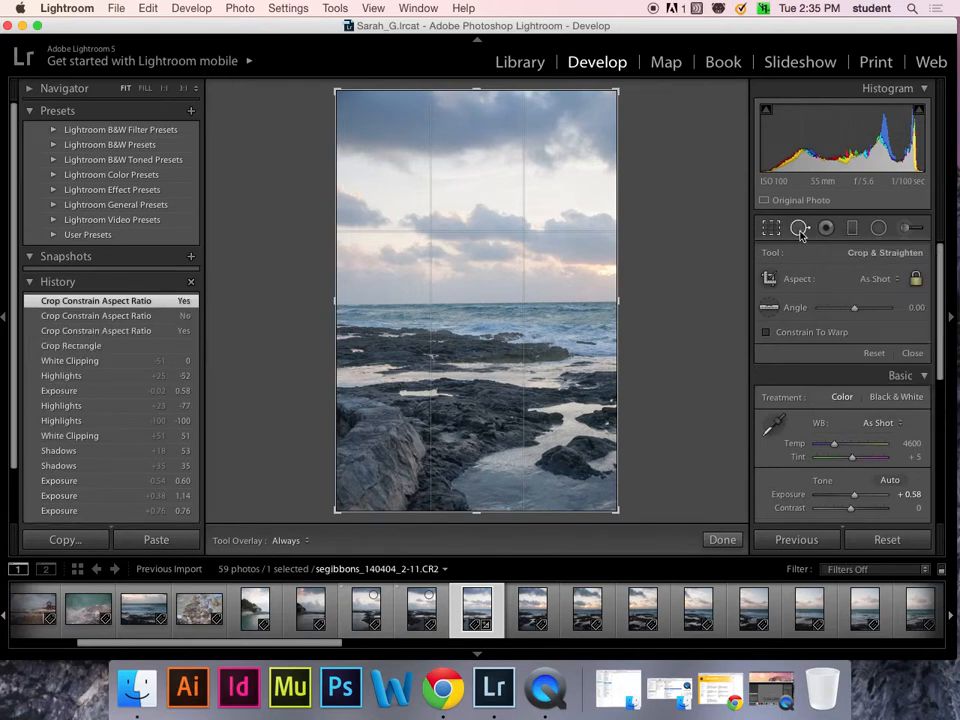
pyautogui.click(799, 228)
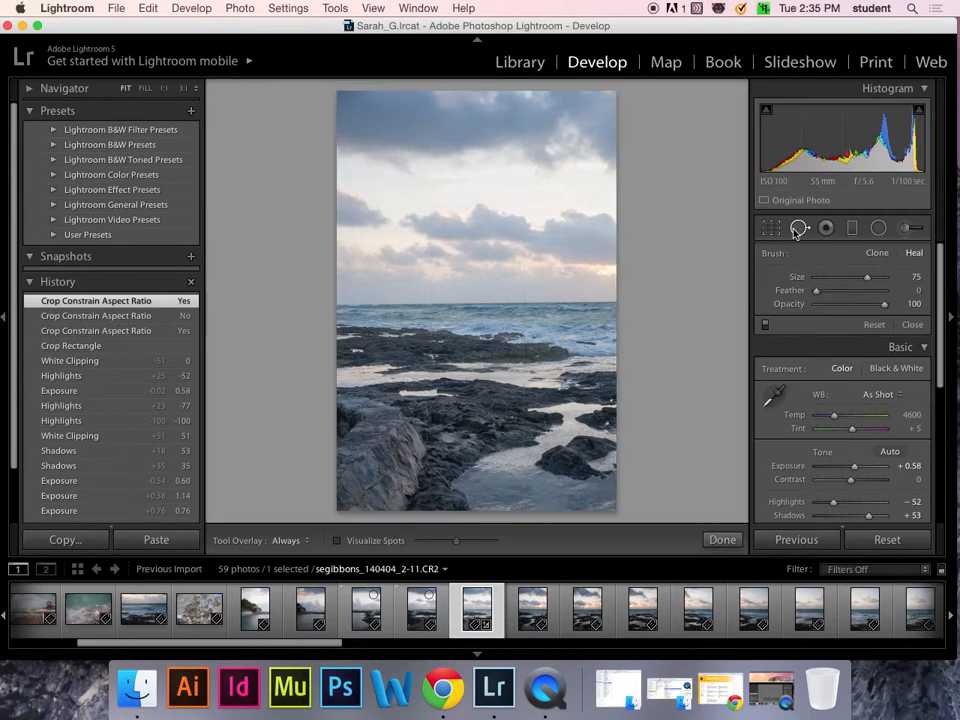
# - Zoom to Fill and heal four dust spots in the sky using Spot Removal in Heal mode
pyautogui.press('super+equal')
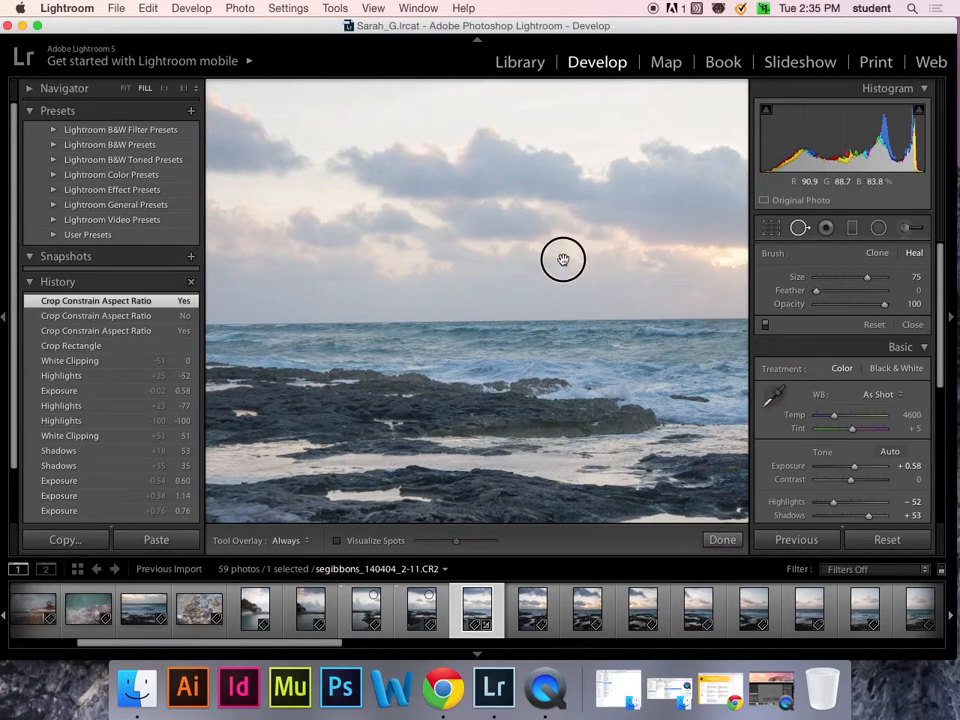
pyautogui.moveTo(561, 259); pyautogui.dragTo(388, 444)
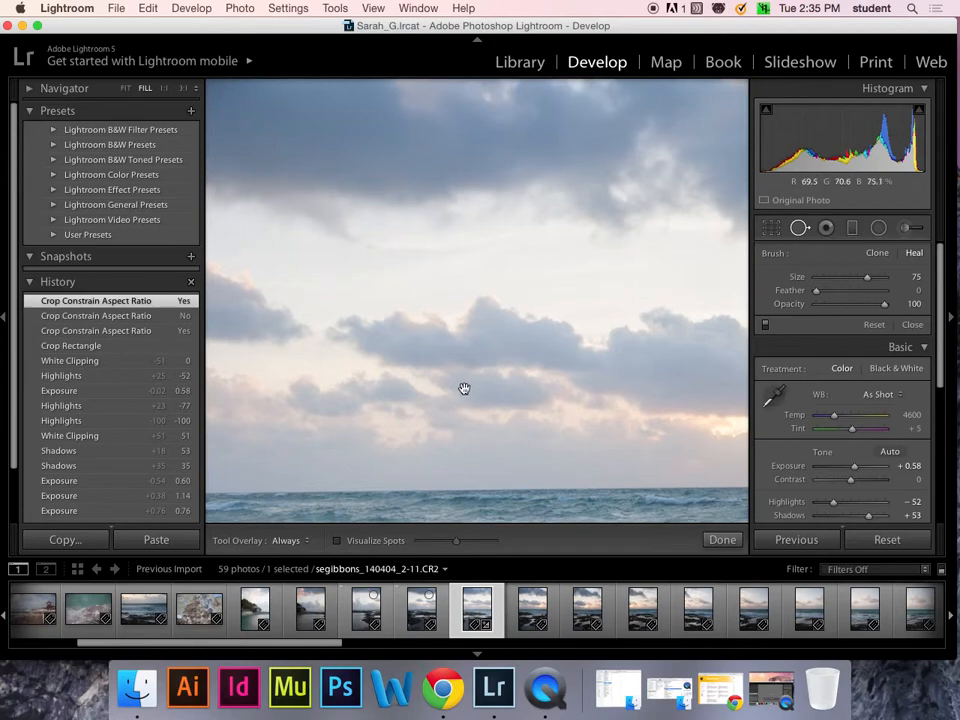
pyautogui.moveTo(465, 388); pyautogui.dragTo(489, 120)
pyautogui.moveTo(569, 310); pyautogui.dragTo(568, 101)
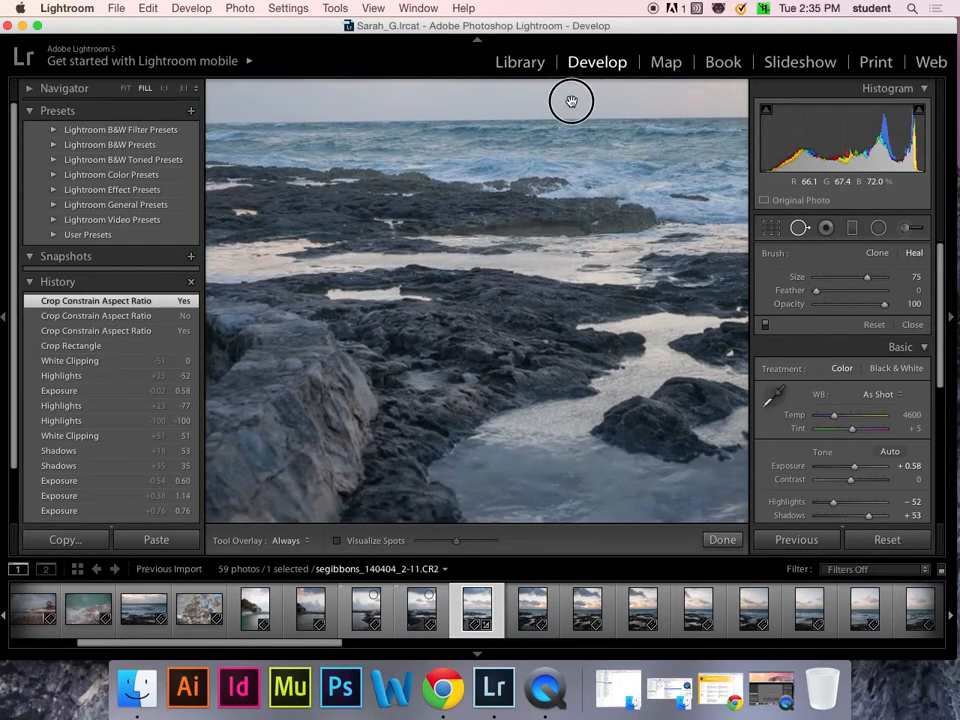
pyautogui.moveTo(564, 223); pyautogui.dragTo(525, 525)
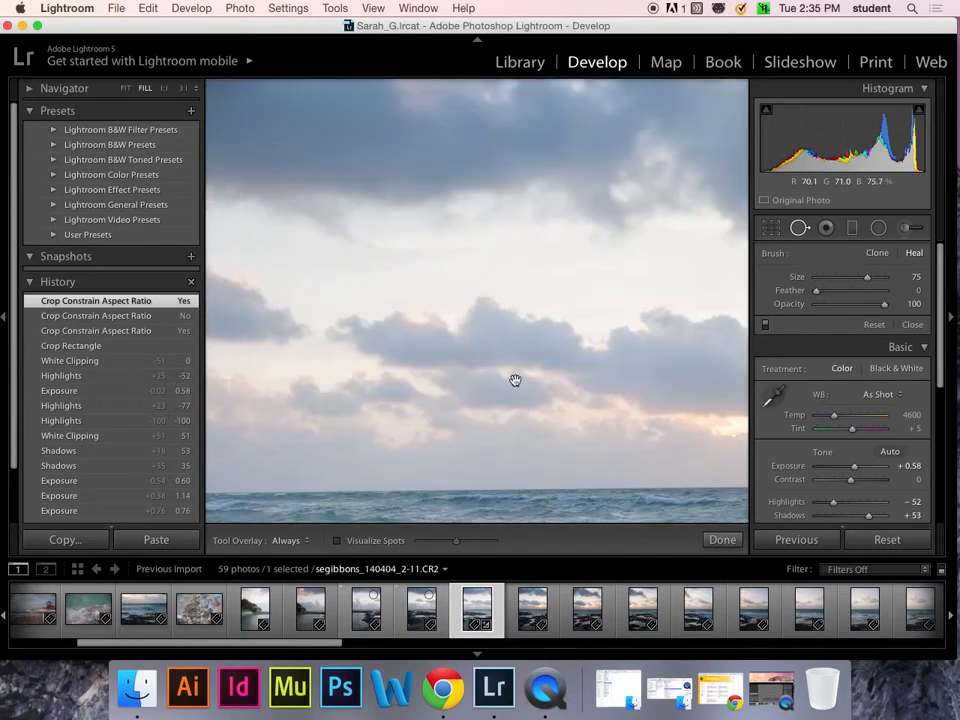
pyautogui.click(799, 229)
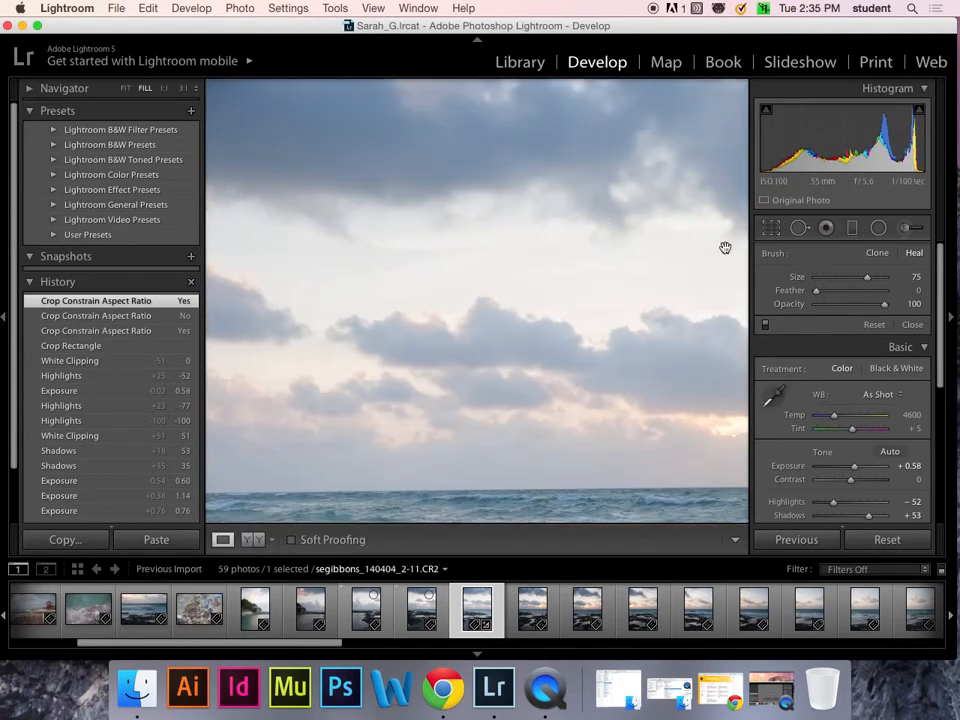
pyautogui.click(800, 233)
pyautogui.click(527, 276)
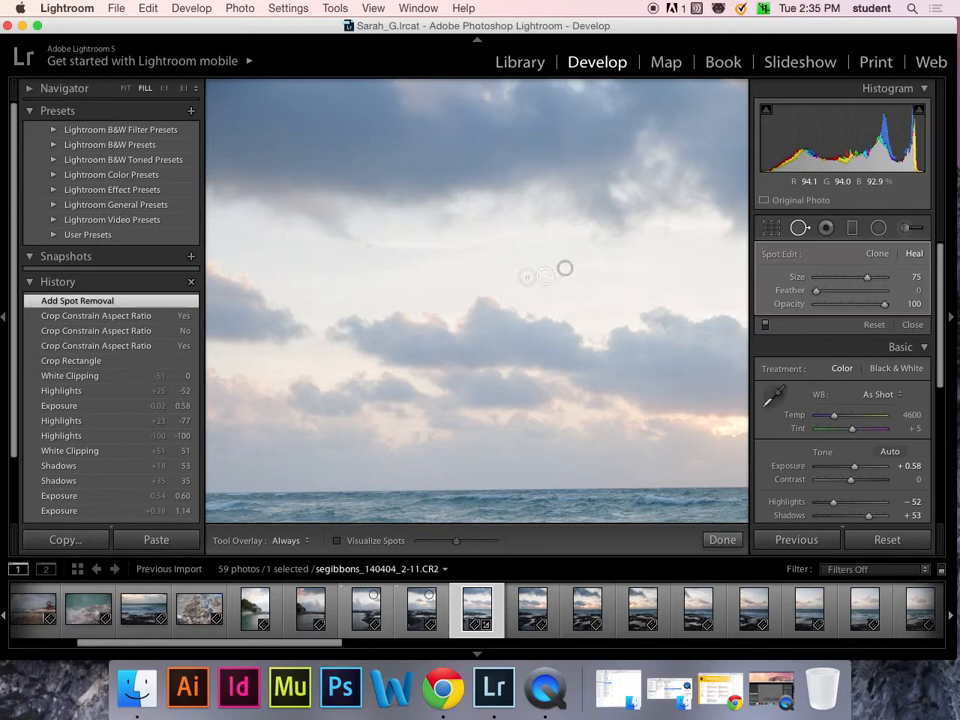
pyautogui.click(565, 268)
pyautogui.click(594, 285)
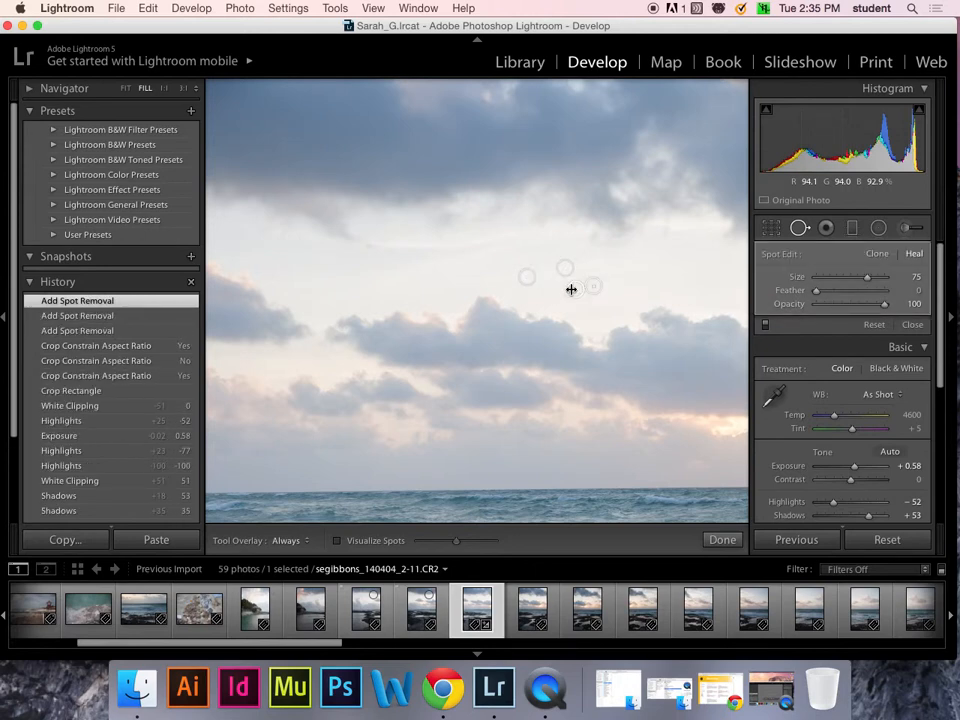
pyautogui.click(621, 262)
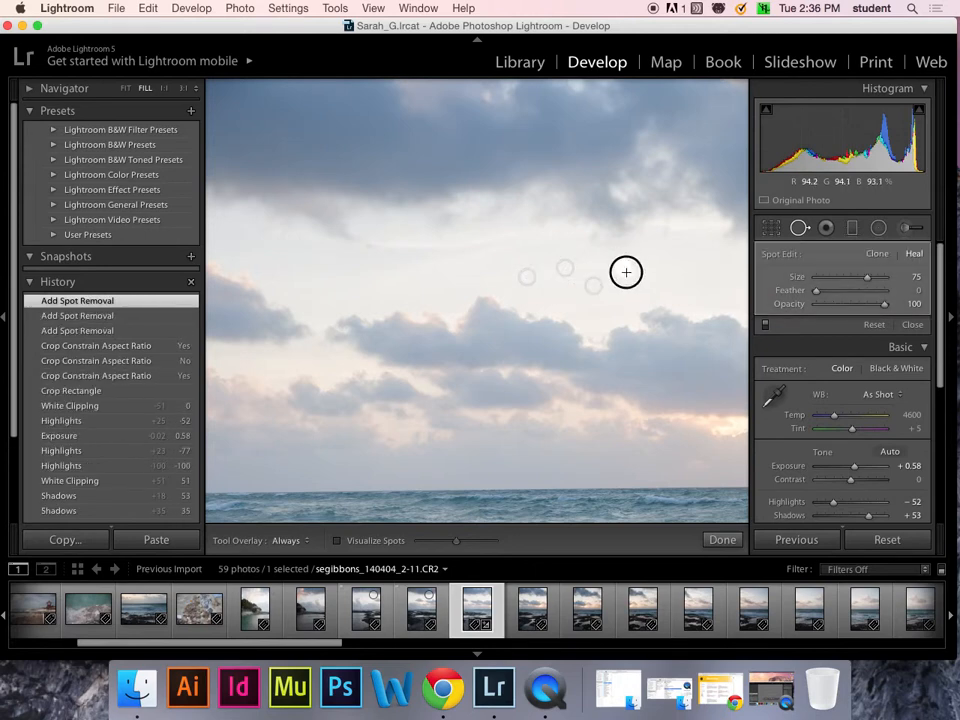
pyautogui.click(621, 262)
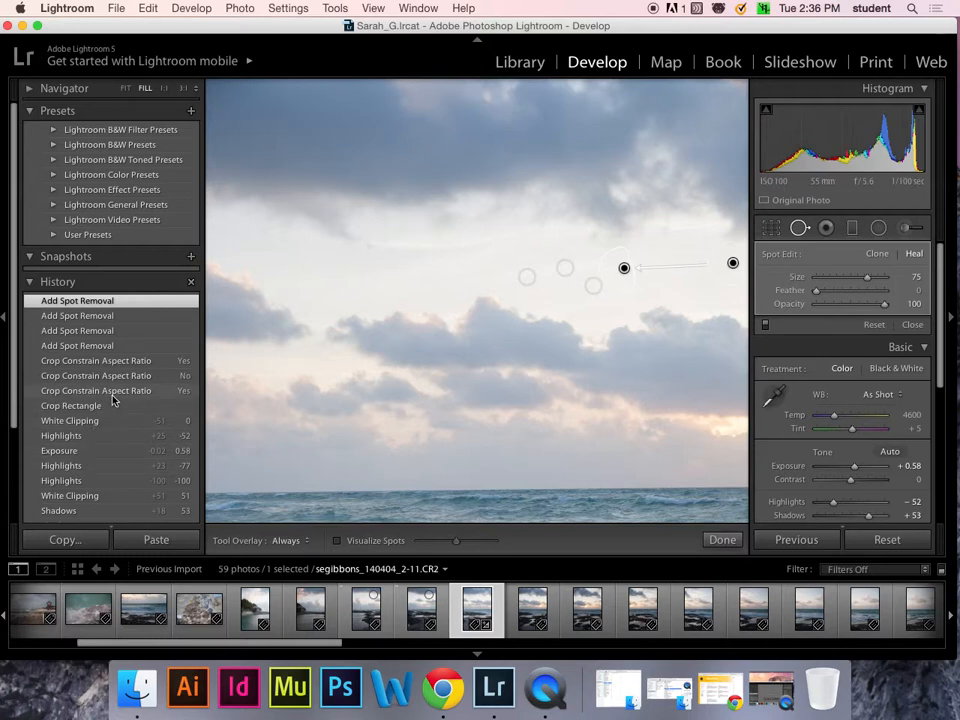
# - Revert the History to the state before the sky spot removals
pyautogui.click(113, 346)
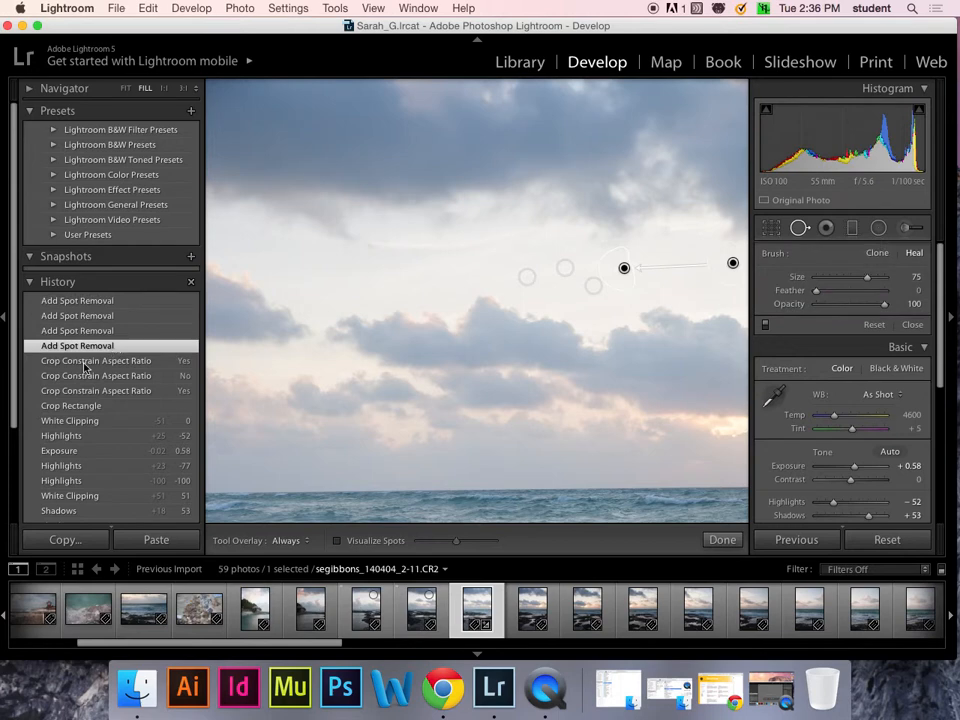
pyautogui.click(94, 362)
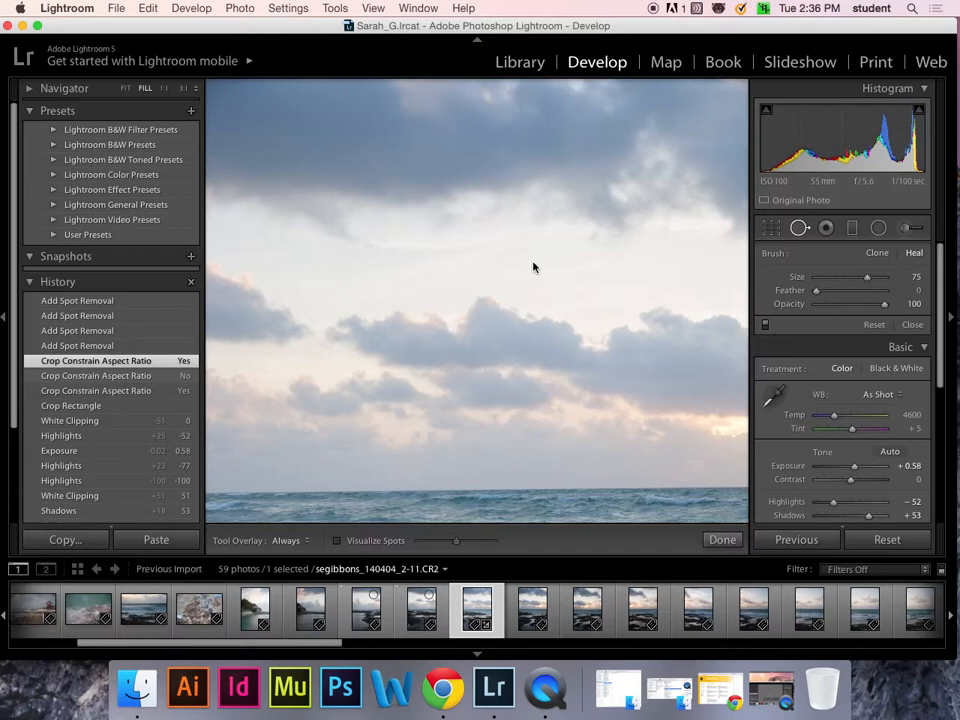
pyautogui.press('super+z')
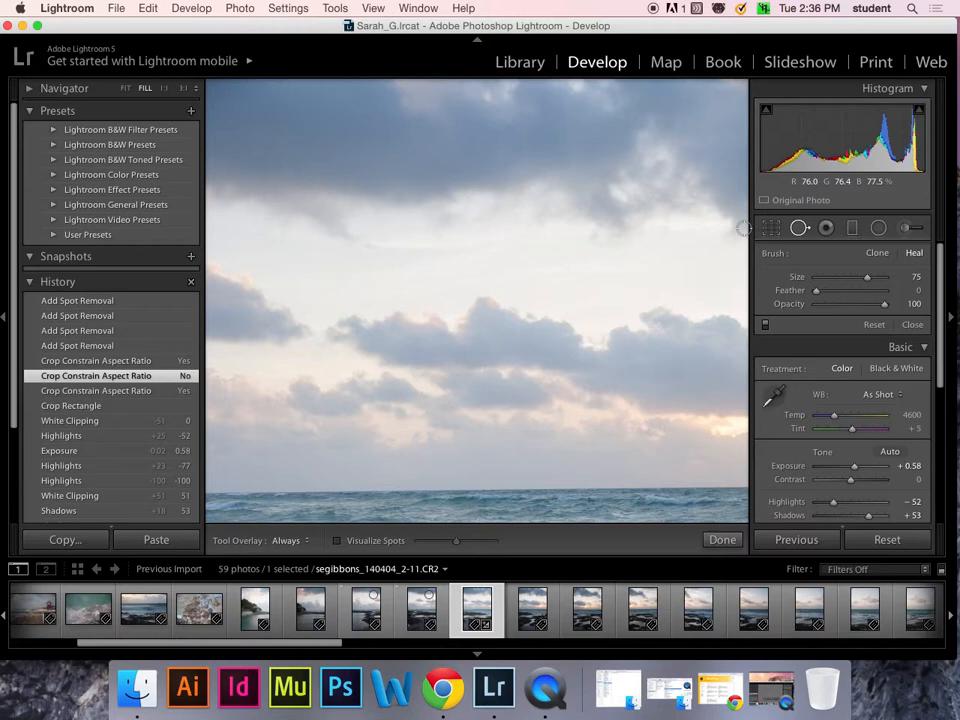
# - Collapse and re-expand the Histogram and zoom back to fit the whole photo
pyautogui.press('super+0')
pyautogui.press('super+minus')
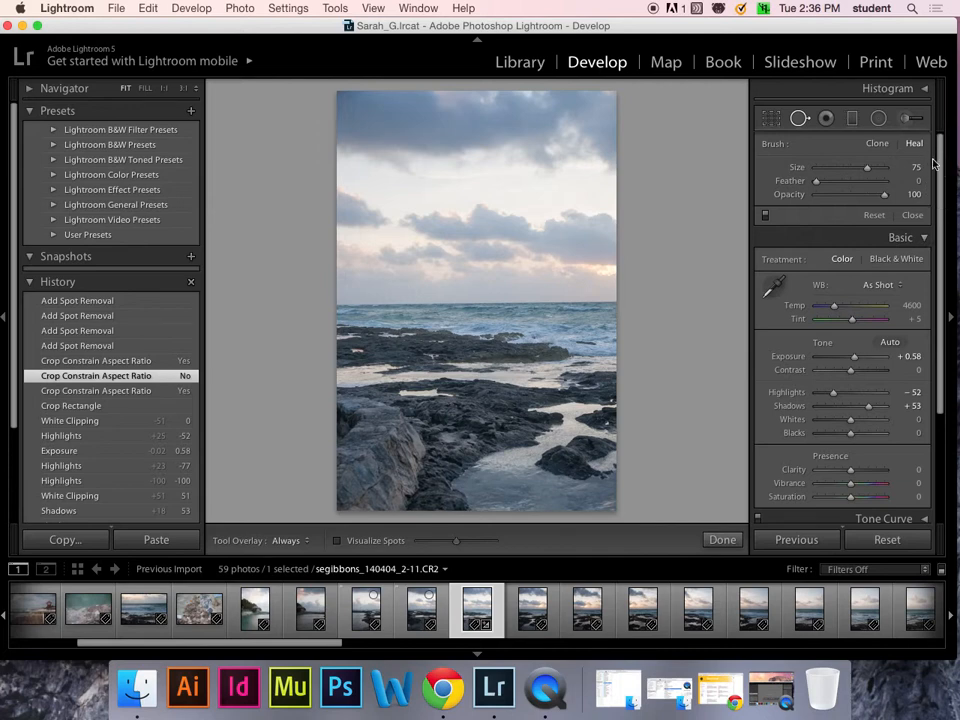
pyautogui.click(900, 88)
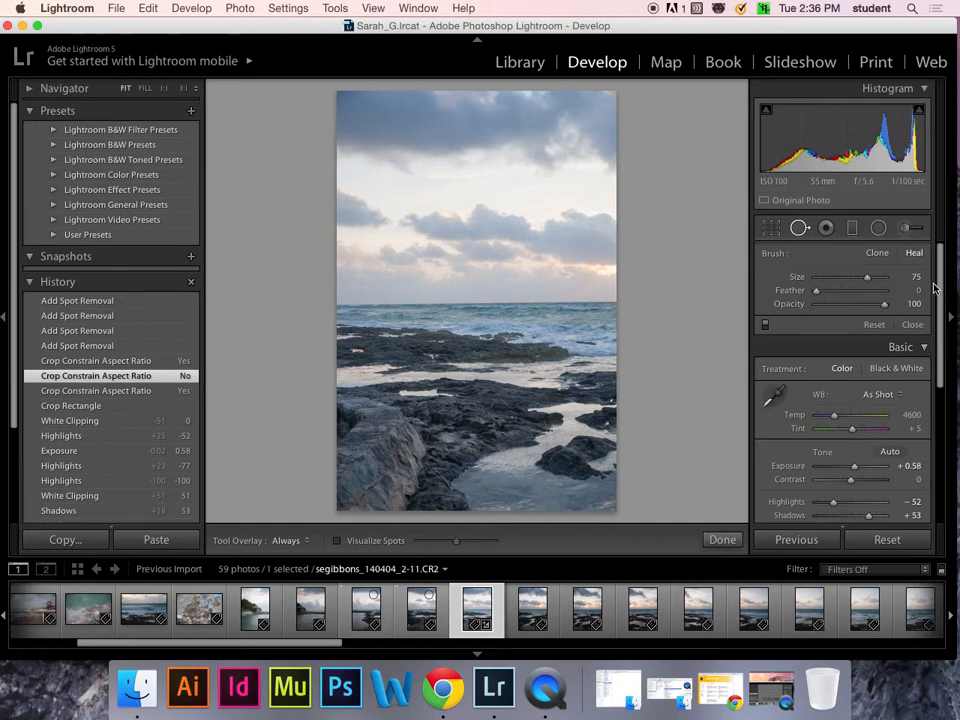
pyautogui.scroll(-4, 938, 324)
pyautogui.scroll(3, 943, 349)
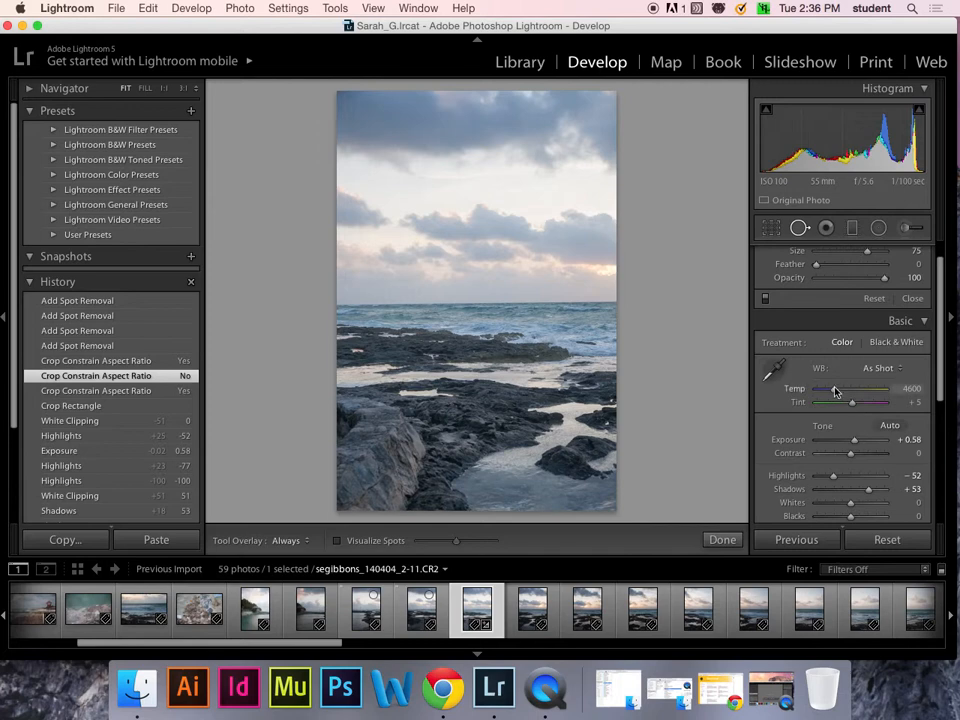
# - Warm the colour temperature, cool it back, then reset white balance to As Shot
pyautogui.moveTo(835, 390); pyautogui.dragTo(866, 392)
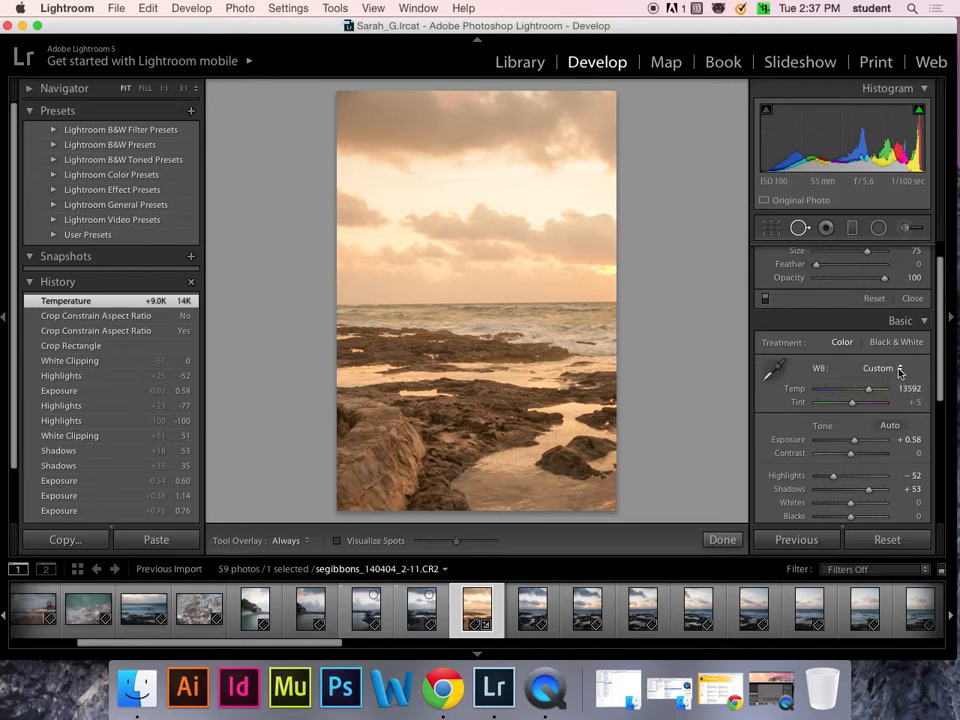
pyautogui.moveTo(868, 389); pyautogui.dragTo(836, 388)
pyautogui.click(901, 372)
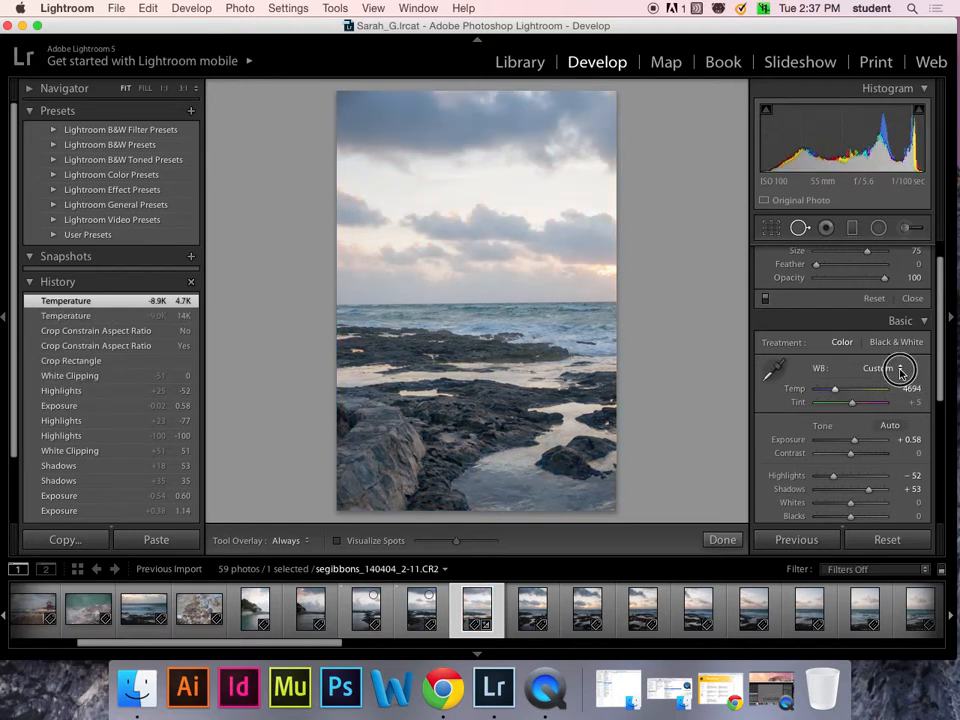
pyautogui.click(889, 281)
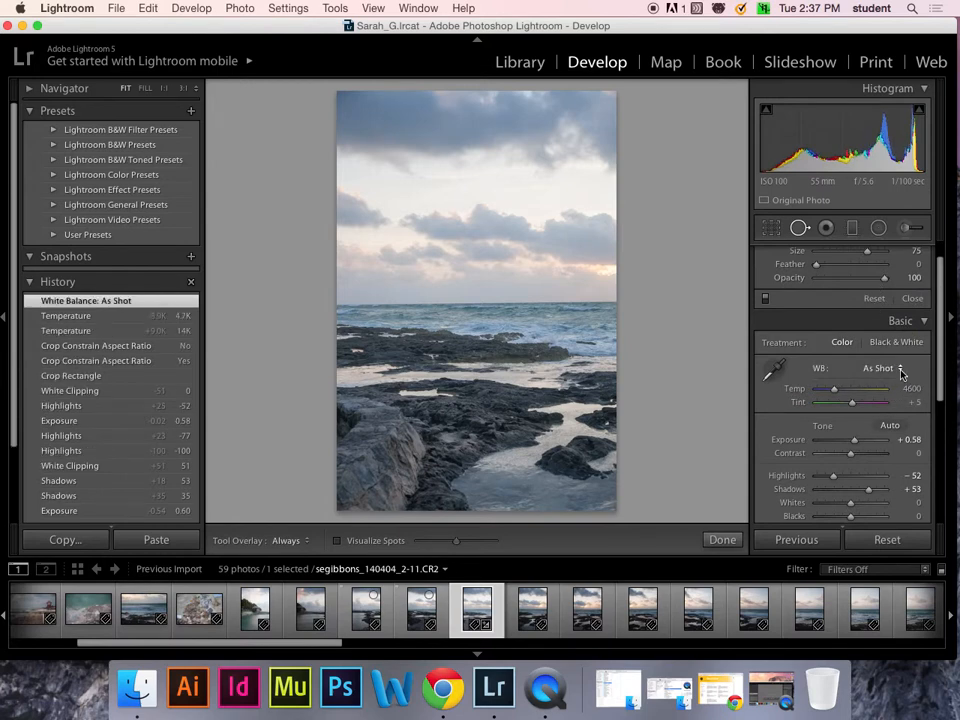
# - Try Auto, Daylight, Cloudy and Custom white balance, return to As Shot, and raise exposure to about +0.92
pyautogui.click(901, 372)
pyautogui.click(895, 378)
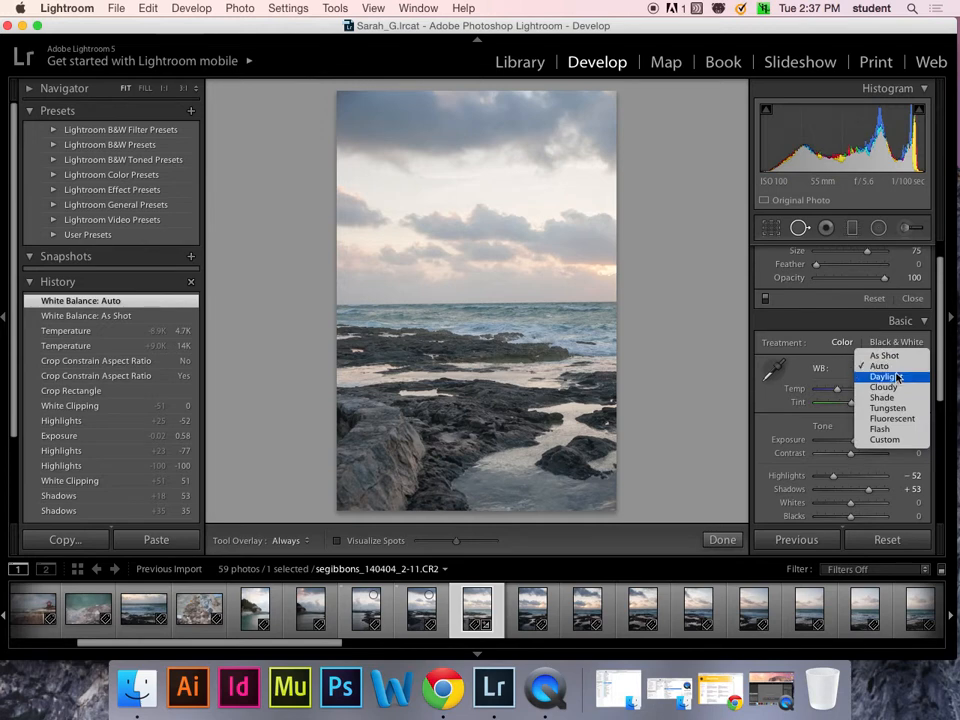
pyautogui.click(897, 377)
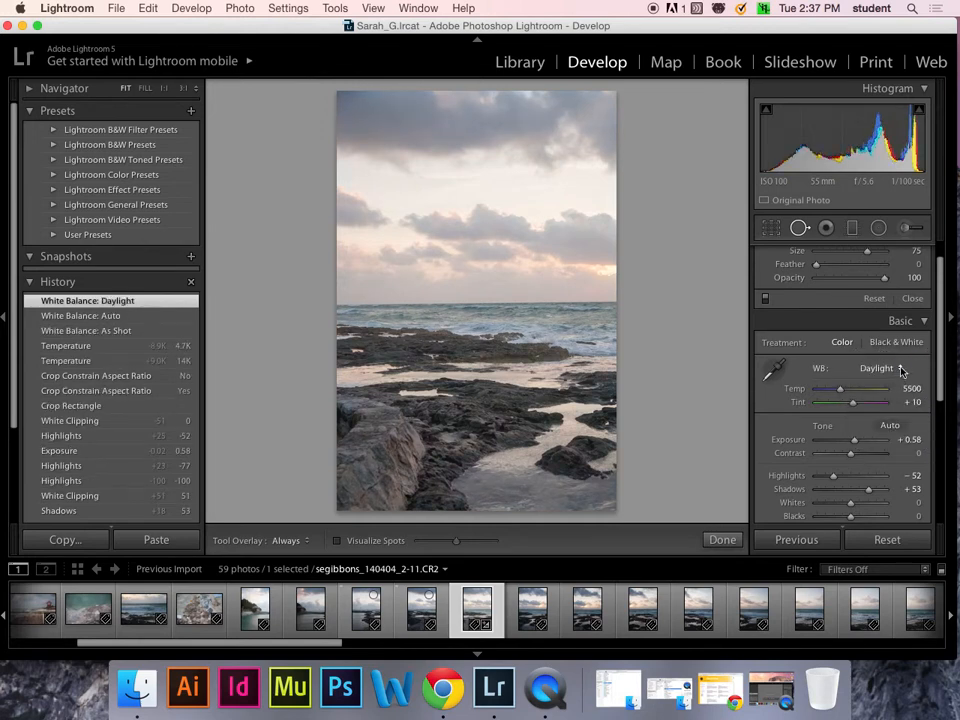
pyautogui.click(901, 370)
pyautogui.click(899, 379)
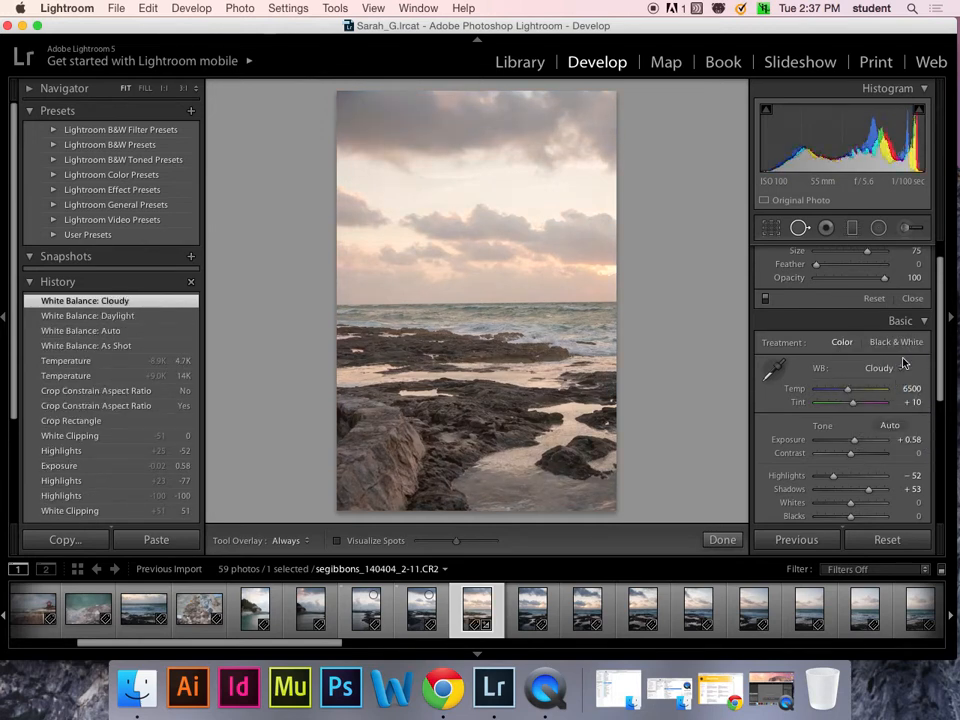
pyautogui.click(896, 369)
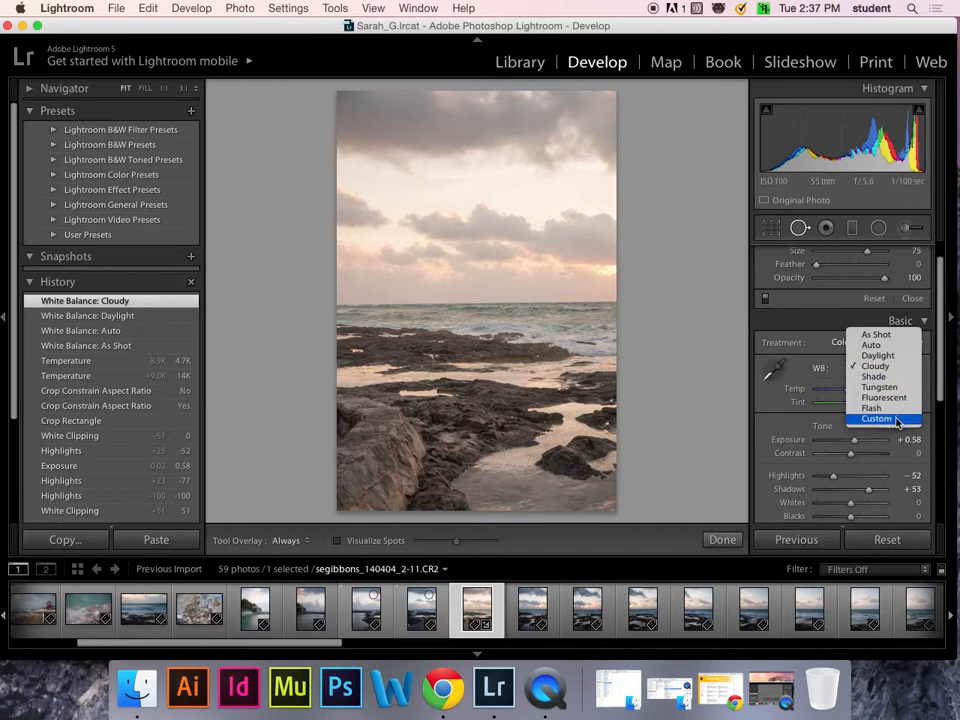
pyautogui.click(880, 418)
pyautogui.click(899, 370)
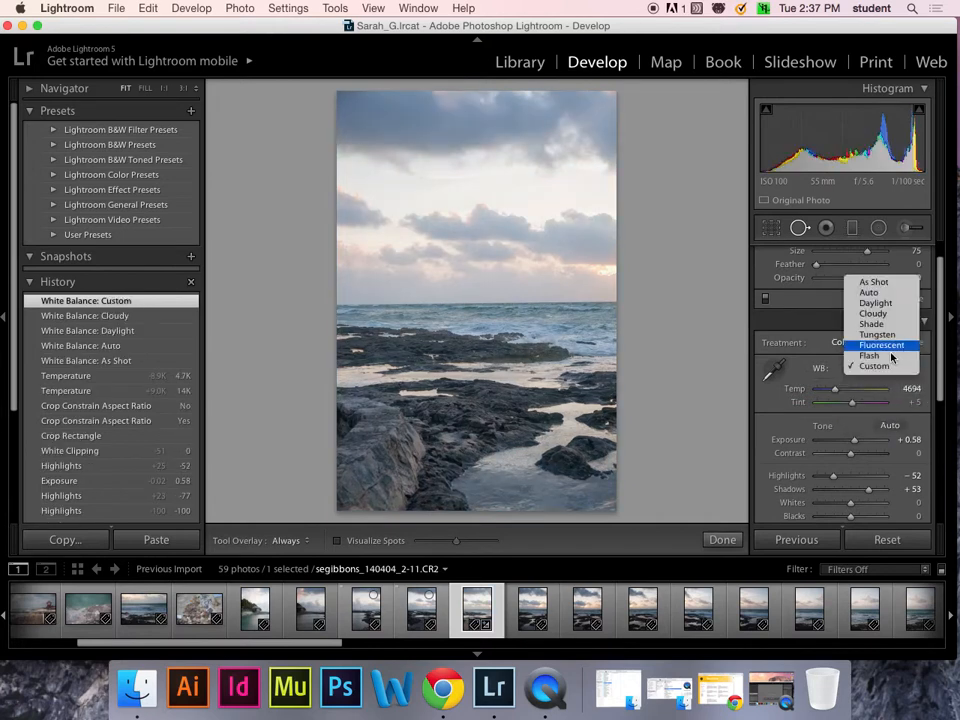
pyautogui.click(878, 296)
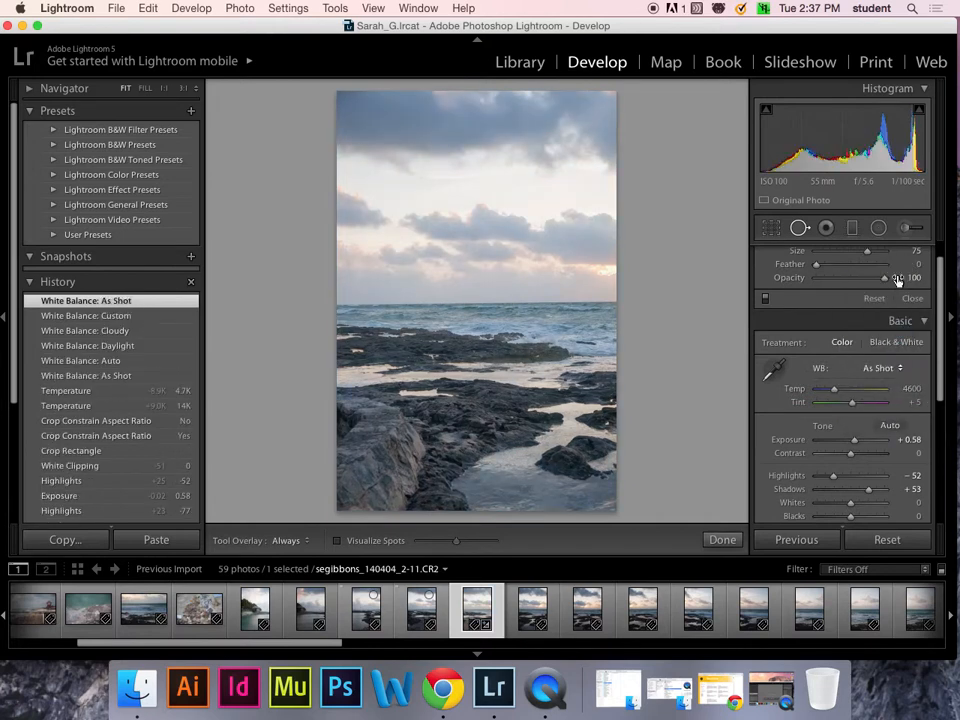
pyautogui.moveTo(854, 440); pyautogui.dragTo(866, 417)
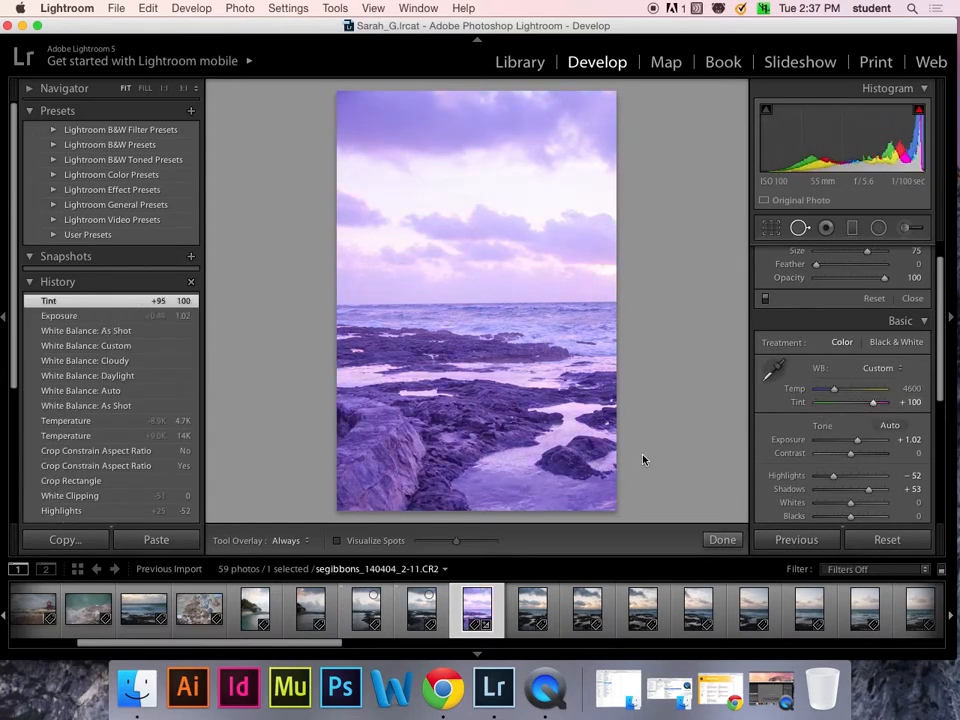
# - Undo the purple tint, briefly convert the photo to black and white, then switch back to Color
pyautogui.press('super+z')
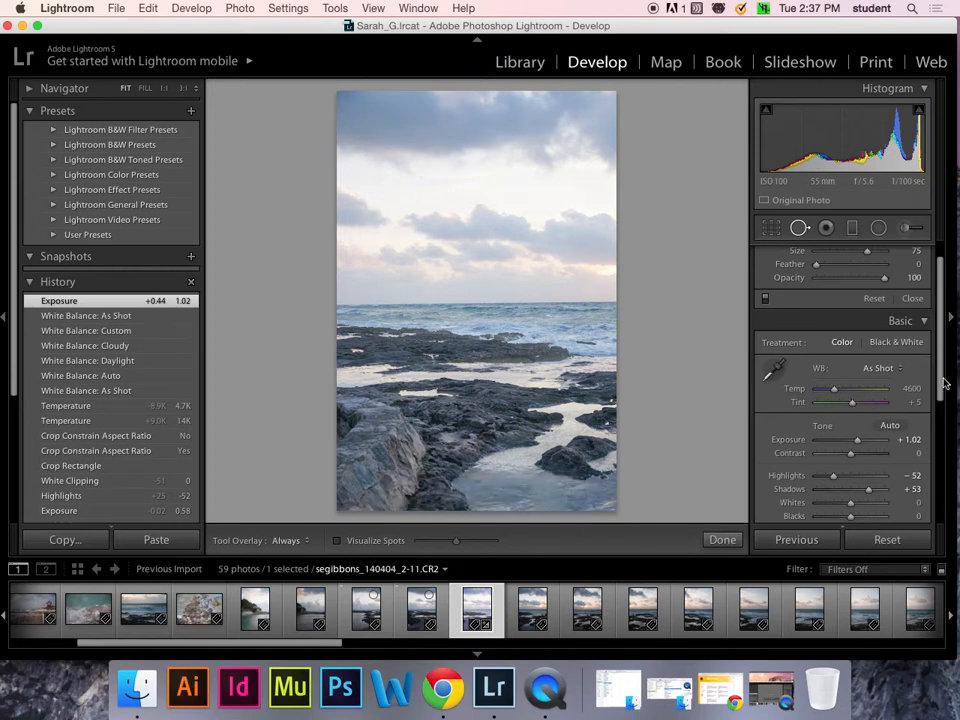
pyautogui.click(892, 344)
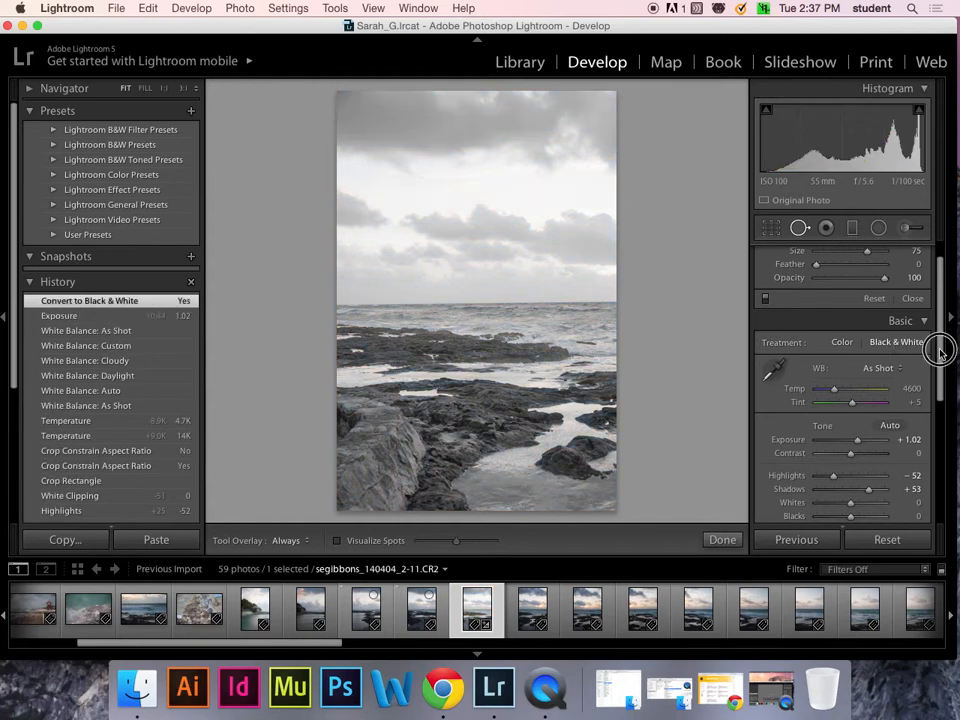
pyautogui.moveTo(939, 353); pyautogui.dragTo(939, 386)
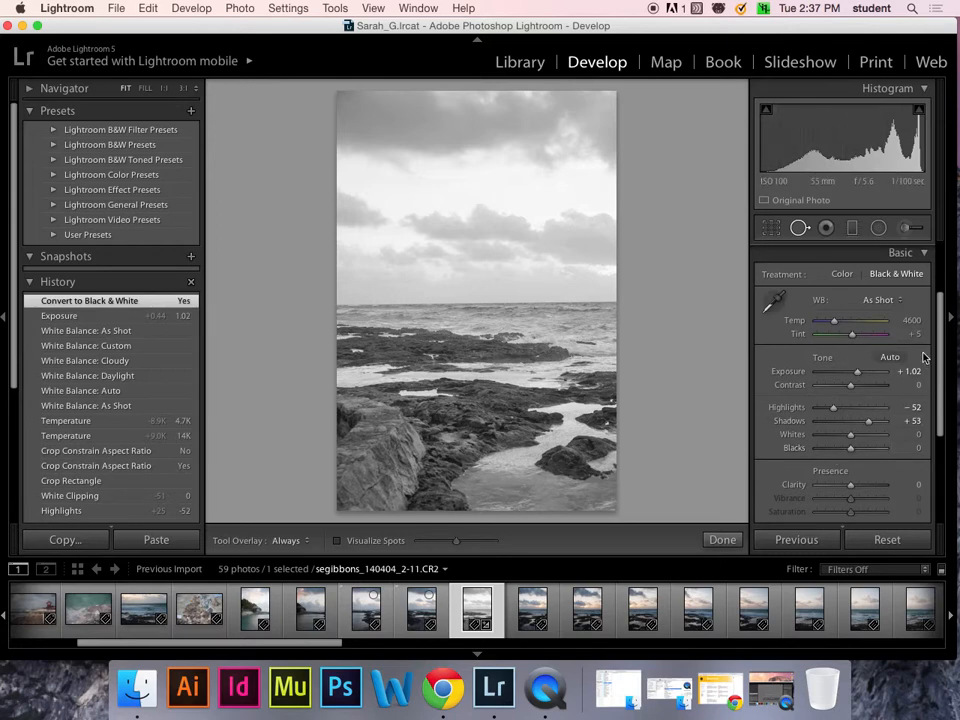
pyautogui.moveTo(940, 343); pyautogui.dragTo(939, 315)
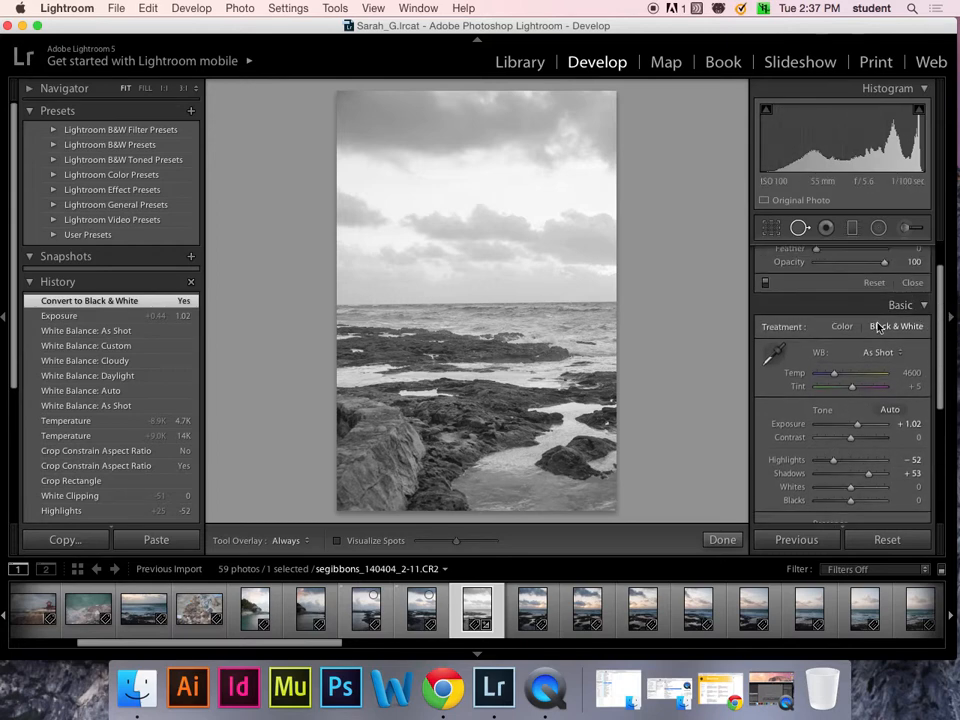
pyautogui.click(845, 327)
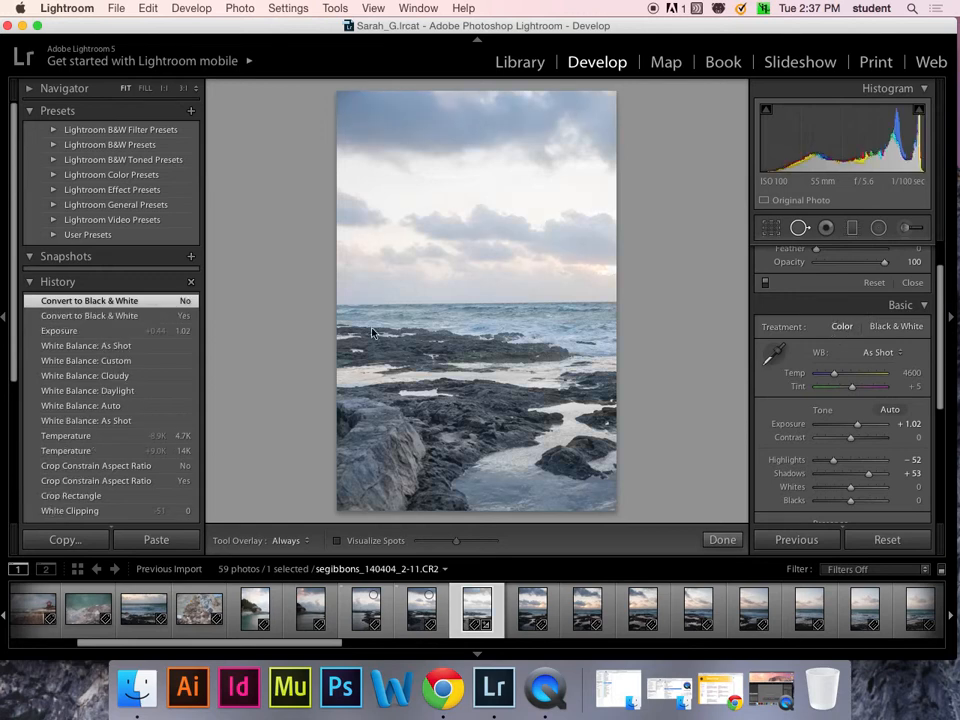
# - Preview the Blue, Green, Orange and Red Hi-Contrast B&W filter presets and view the B&W colour mix
pyautogui.click(54, 131)
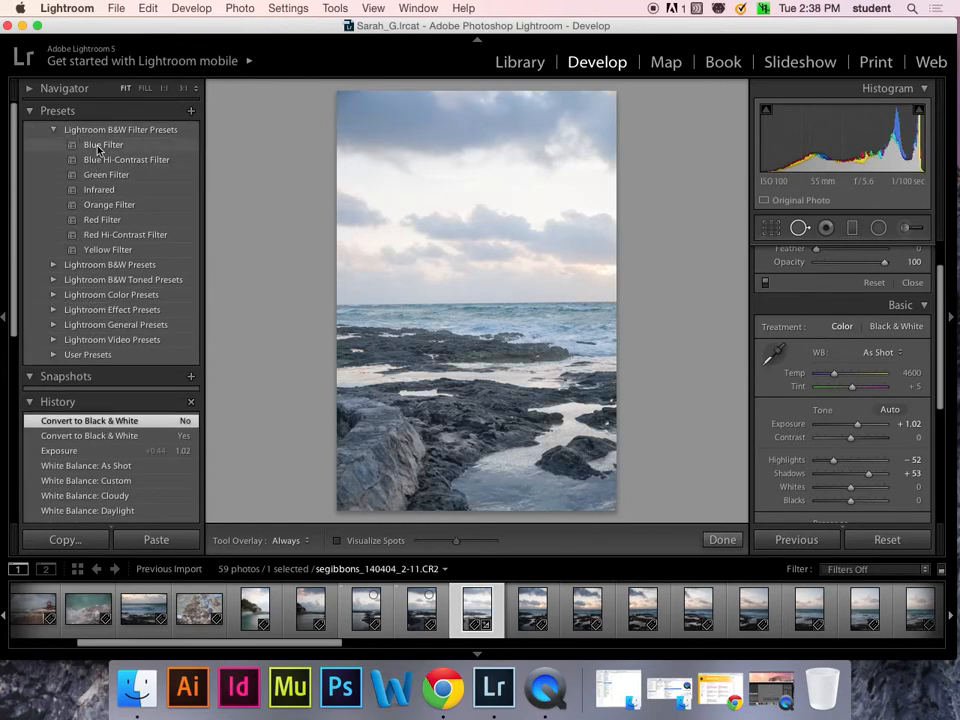
pyautogui.click(113, 147)
pyautogui.click(98, 174)
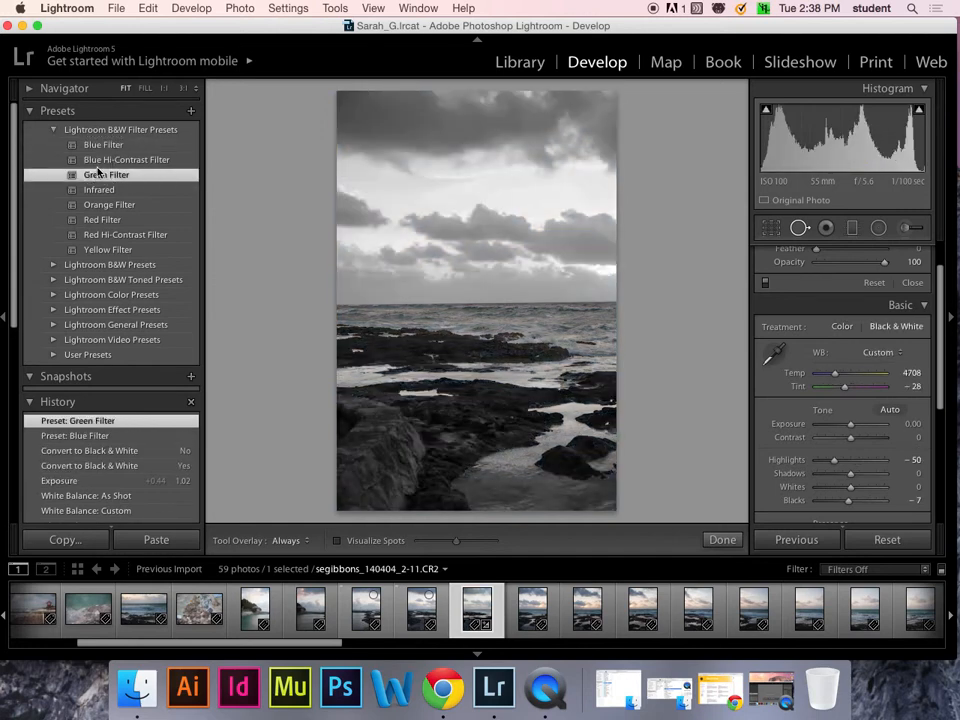
pyautogui.click(105, 204)
pyautogui.click(105, 236)
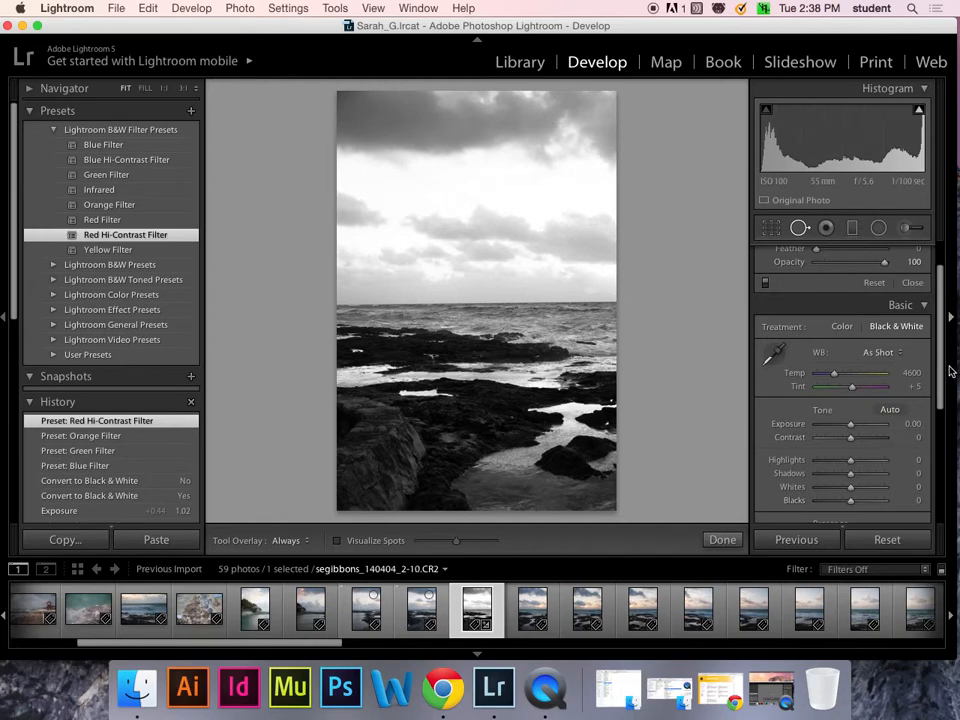
pyautogui.moveTo(939, 369); pyautogui.dragTo(942, 487)
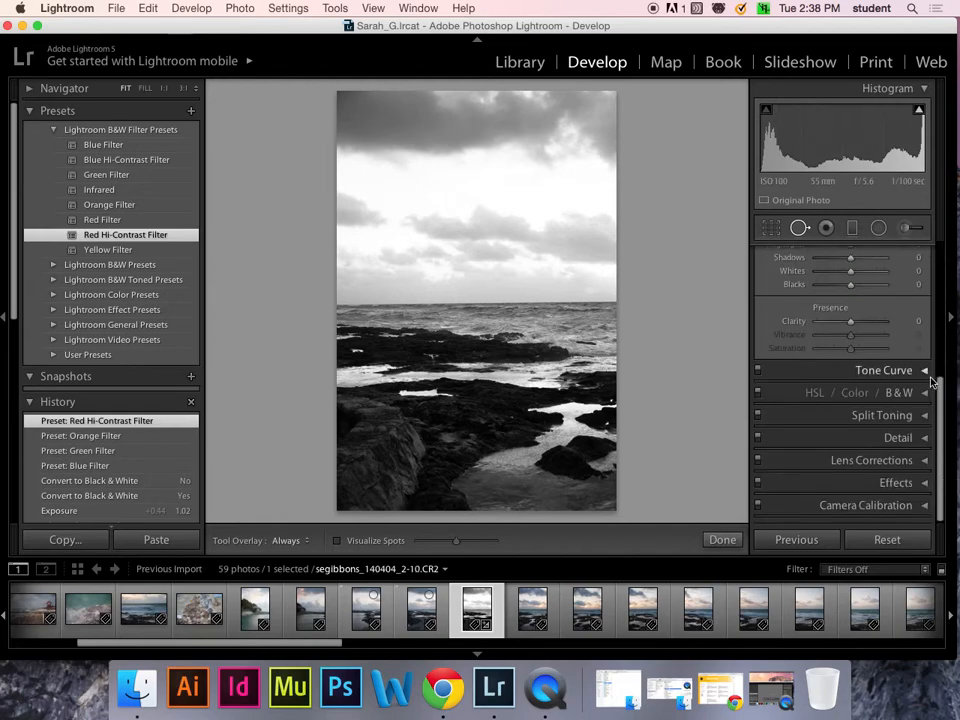
pyautogui.click(925, 397)
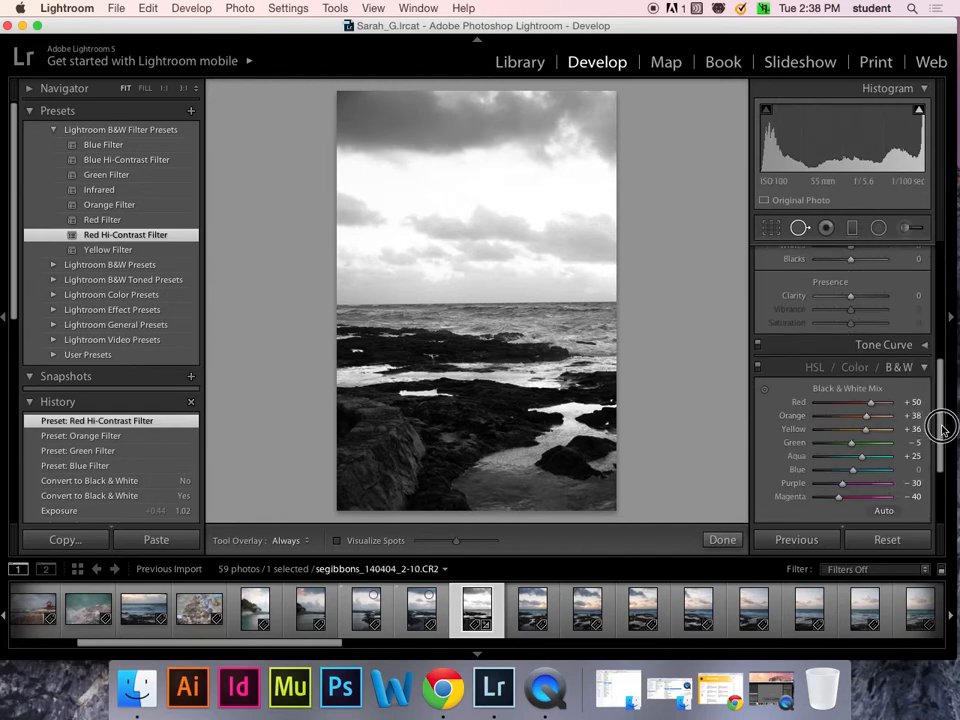
pyautogui.moveTo(943, 424); pyautogui.dragTo(940, 254)
# - From the Convert to Black & White step, apply Blue then Yellow Filter, then revert to the colour Temperature step
pyautogui.click(88, 129)
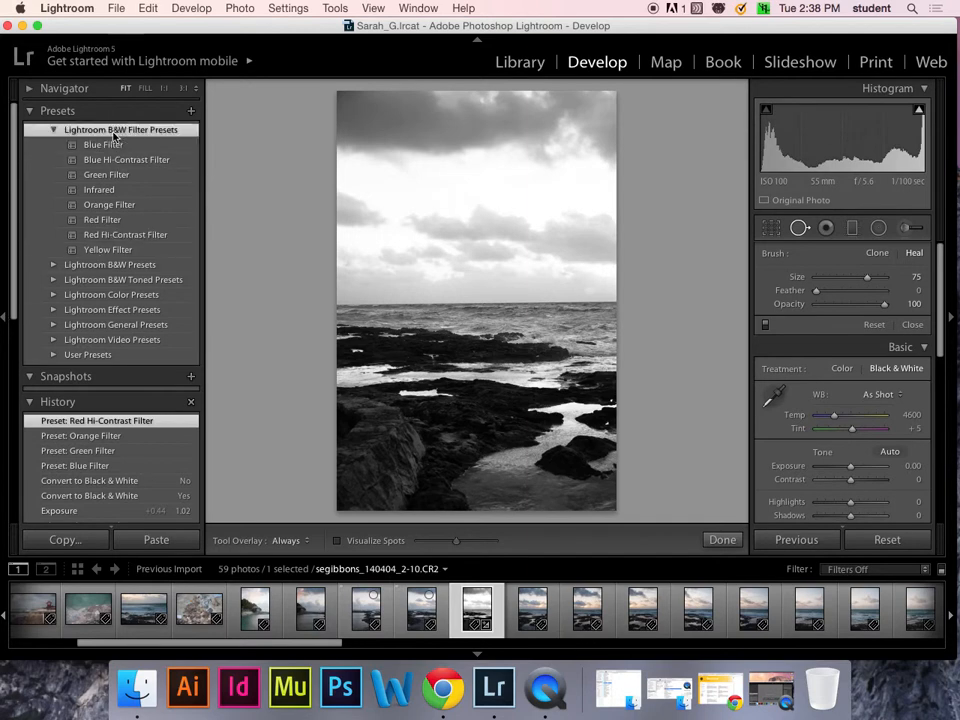
pyautogui.click(82, 496)
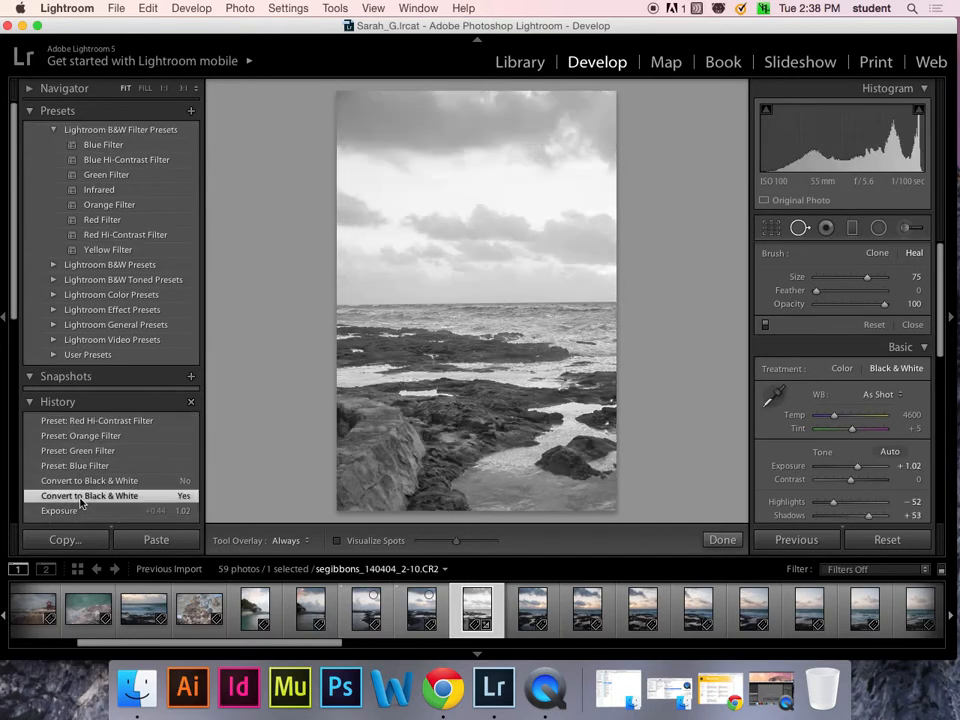
pyautogui.click(112, 146)
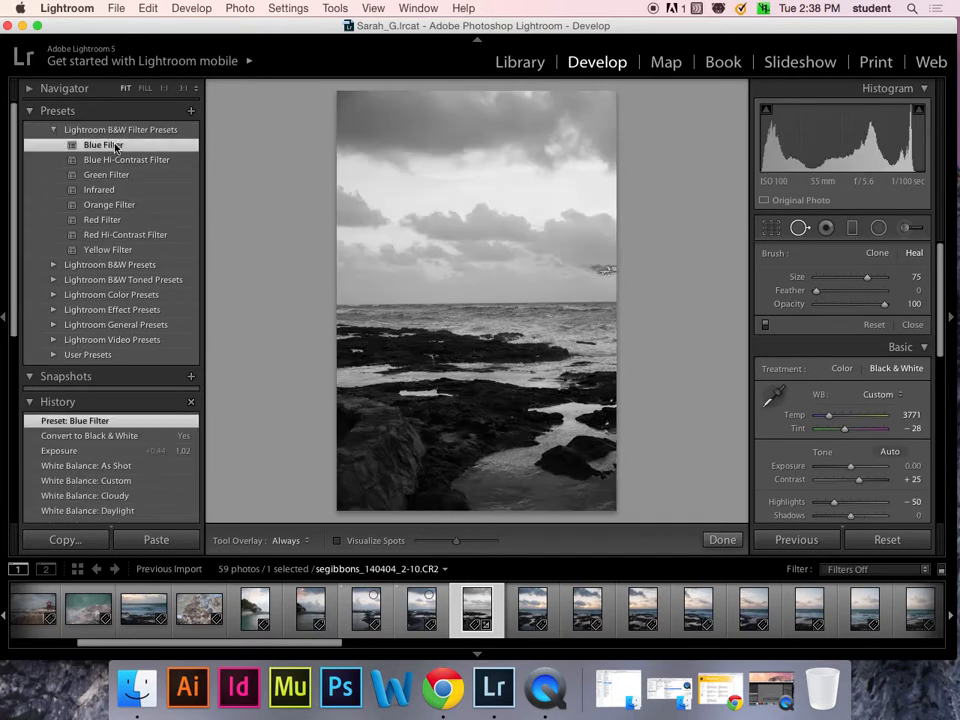
pyautogui.click(108, 250)
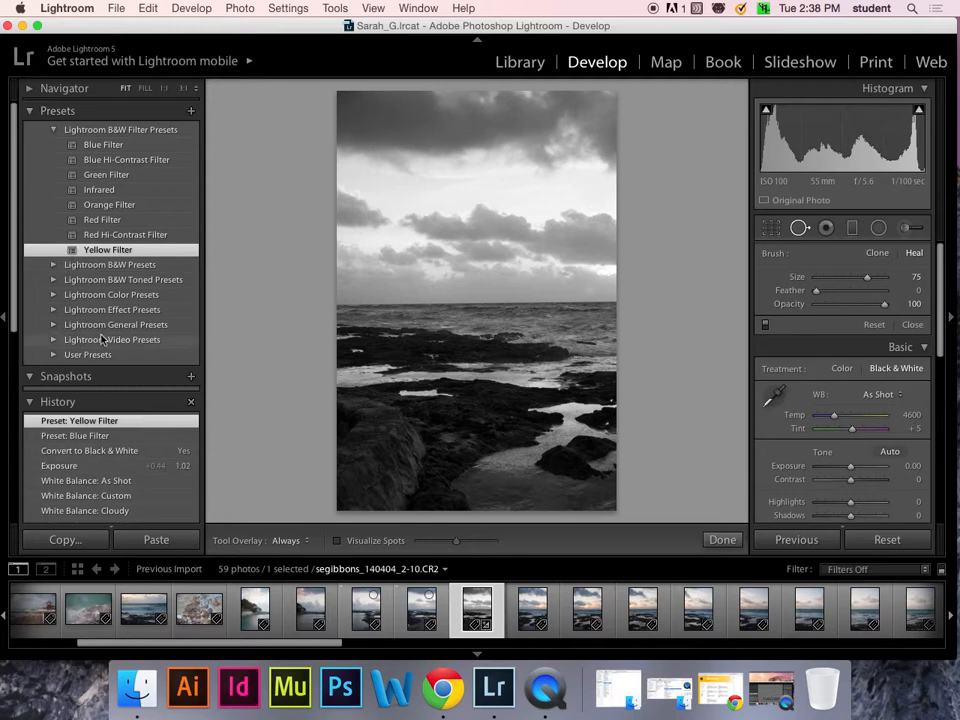
pyautogui.click(34, 112)
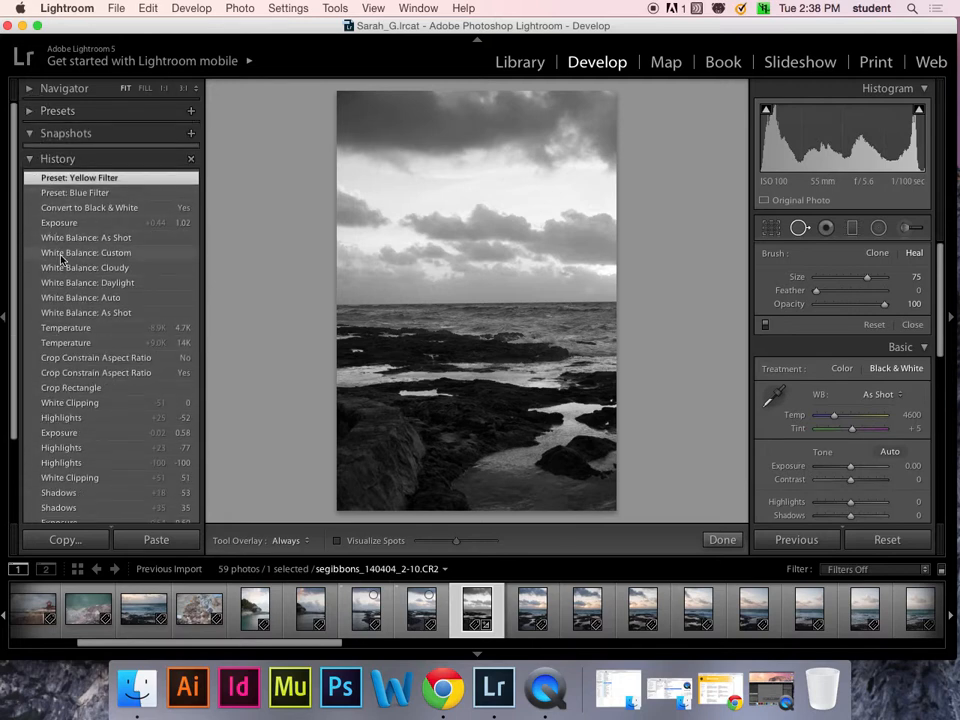
pyautogui.click(84, 327)
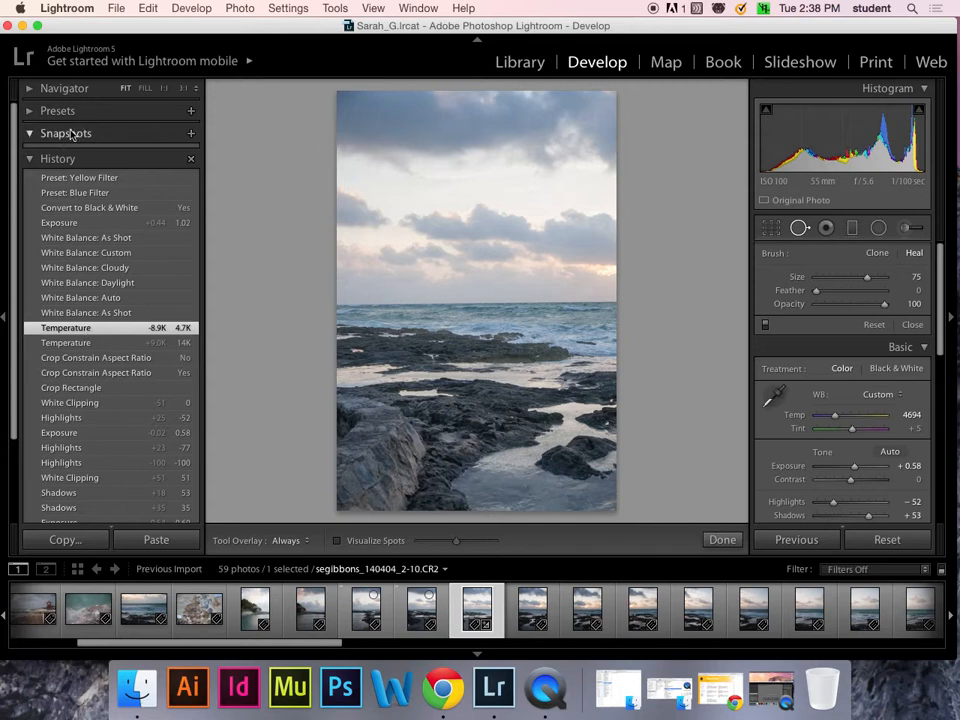
pyautogui.click(31, 113)
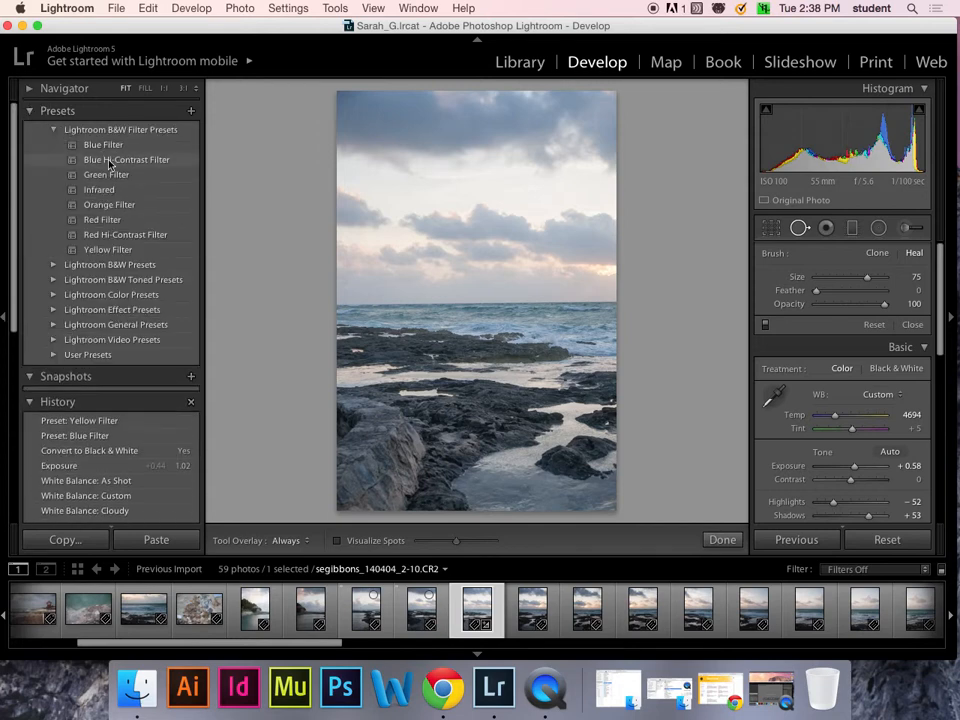
# - Apply the B&W Contrast High preset to the seascape
pyautogui.click(55, 266)
pyautogui.click(156, 282)
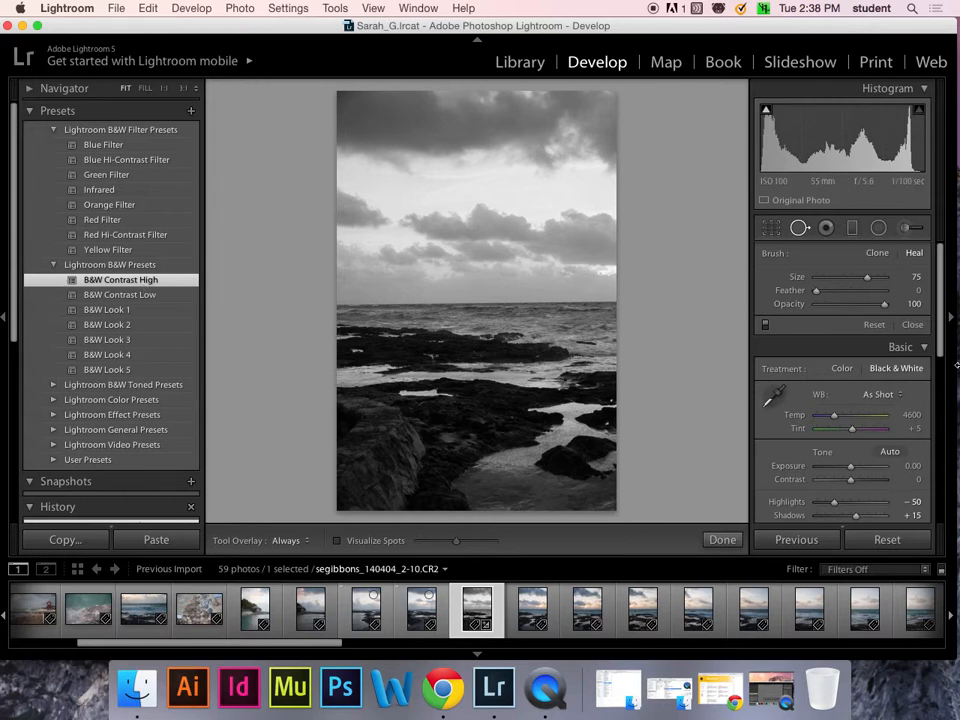
pyautogui.moveTo(943, 316)
pyautogui.mouseDown()
pyautogui.moveTo(936, 396)
pyautogui.moveTo(947, 467)
pyautogui.mouseUp()
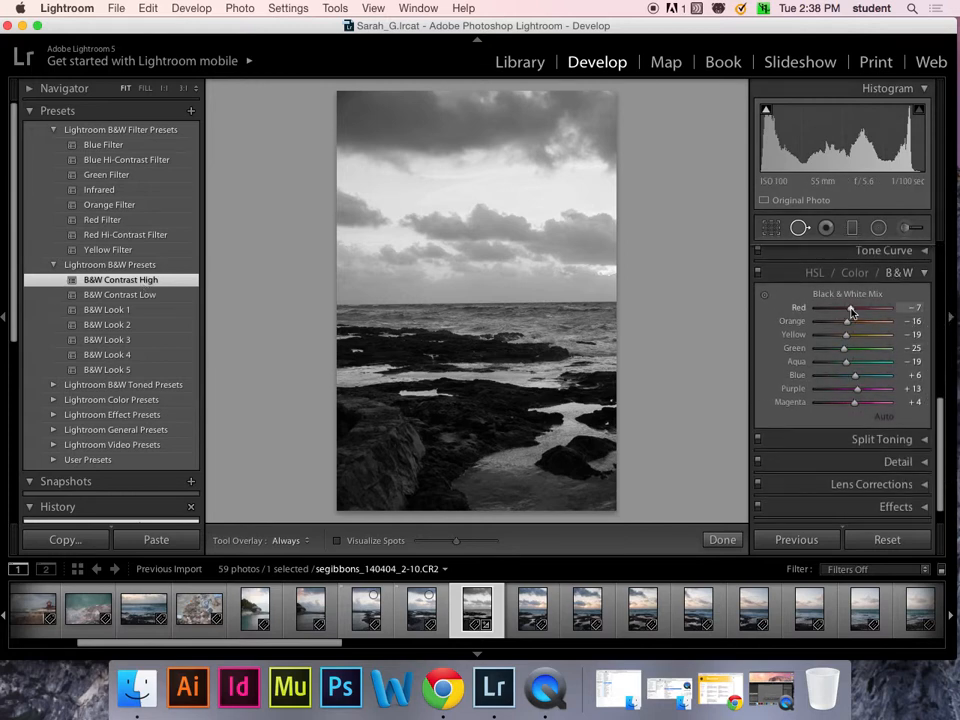
# - Retune the B&W mix for reds, greens and blues, setting red to -56, then compare in colour
pyautogui.moveTo(851, 308); pyautogui.dragTo(862, 334)
pyautogui.moveTo(844, 348); pyautogui.dragTo(836, 377)
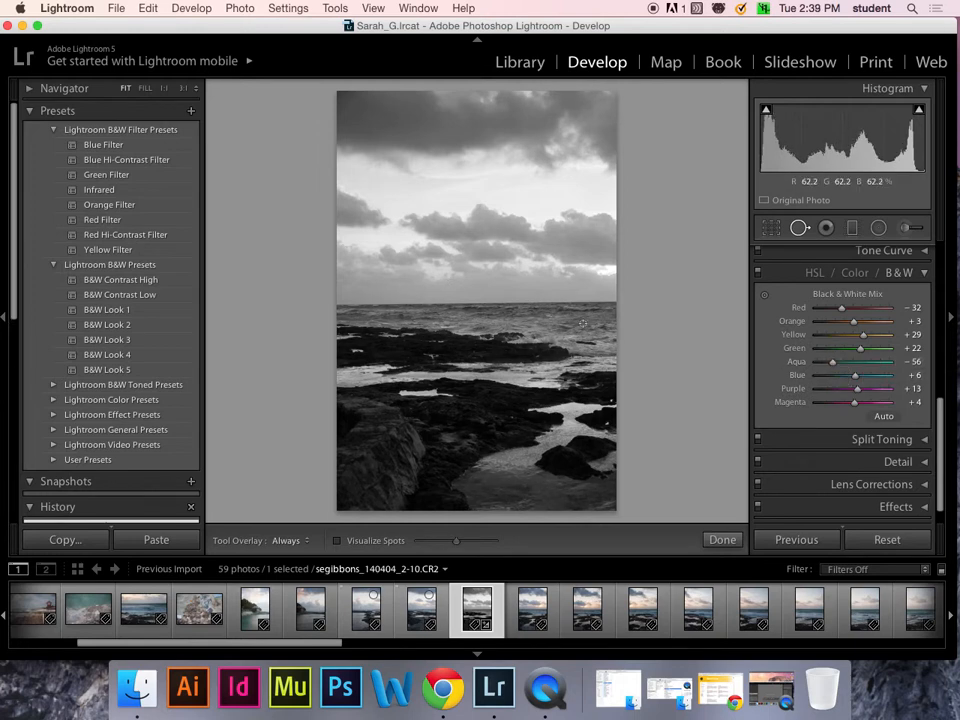
pyautogui.press('super+z')
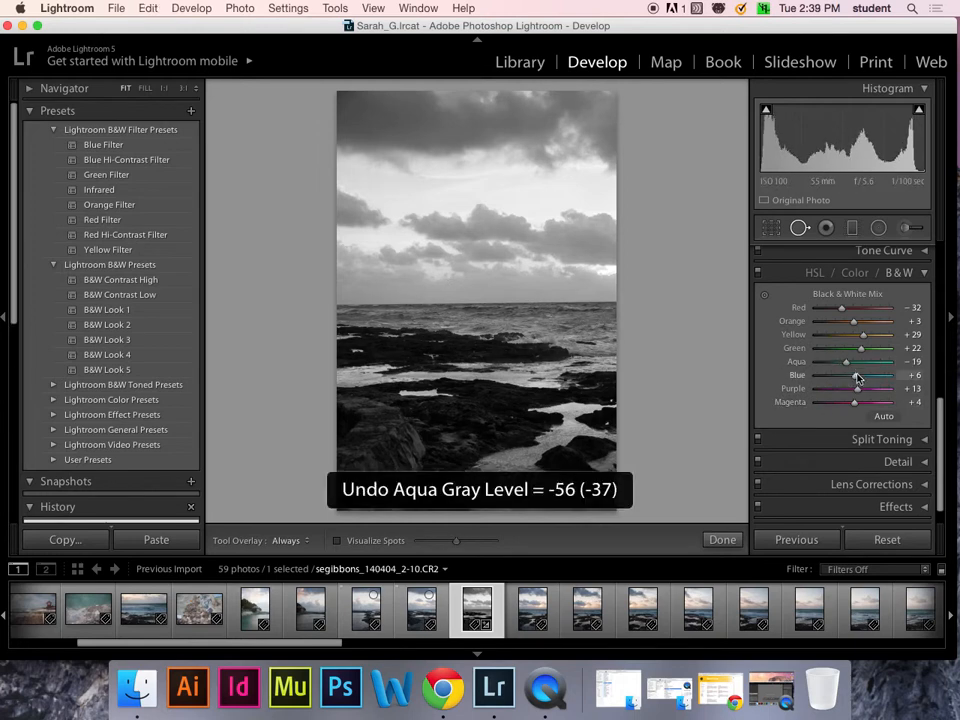
pyautogui.moveTo(853, 376); pyautogui.dragTo(871, 404)
pyautogui.moveTo(841, 311)
pyautogui.mouseDown()
pyautogui.moveTo(891, 304)
pyautogui.moveTo(836, 311)
pyautogui.mouseUp()
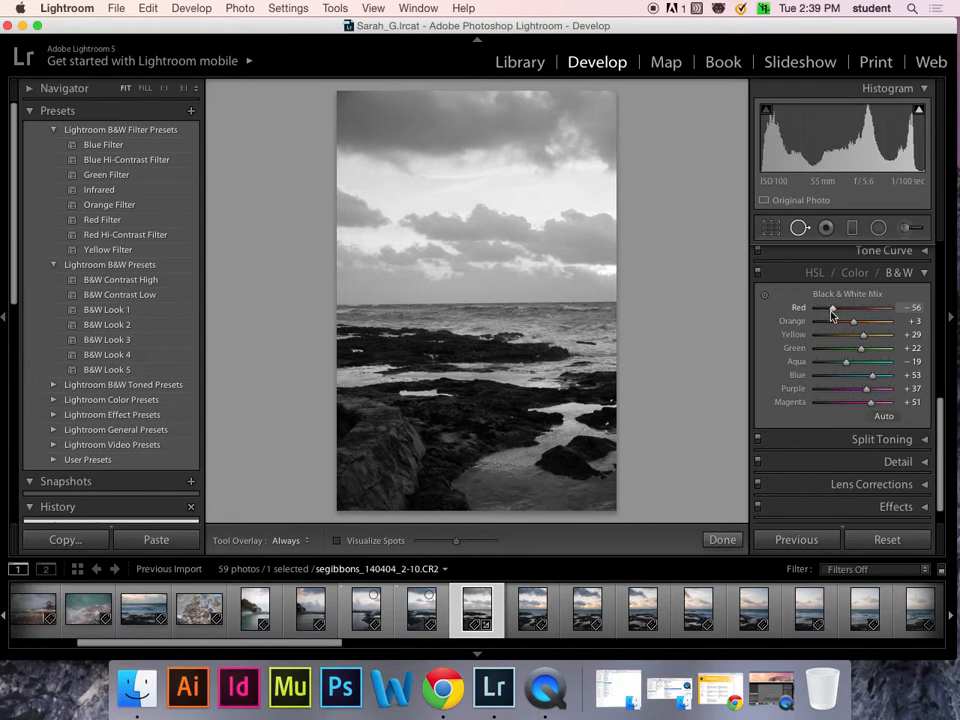
pyautogui.scroll(5, 845, 330)
pyautogui.click(853, 514)
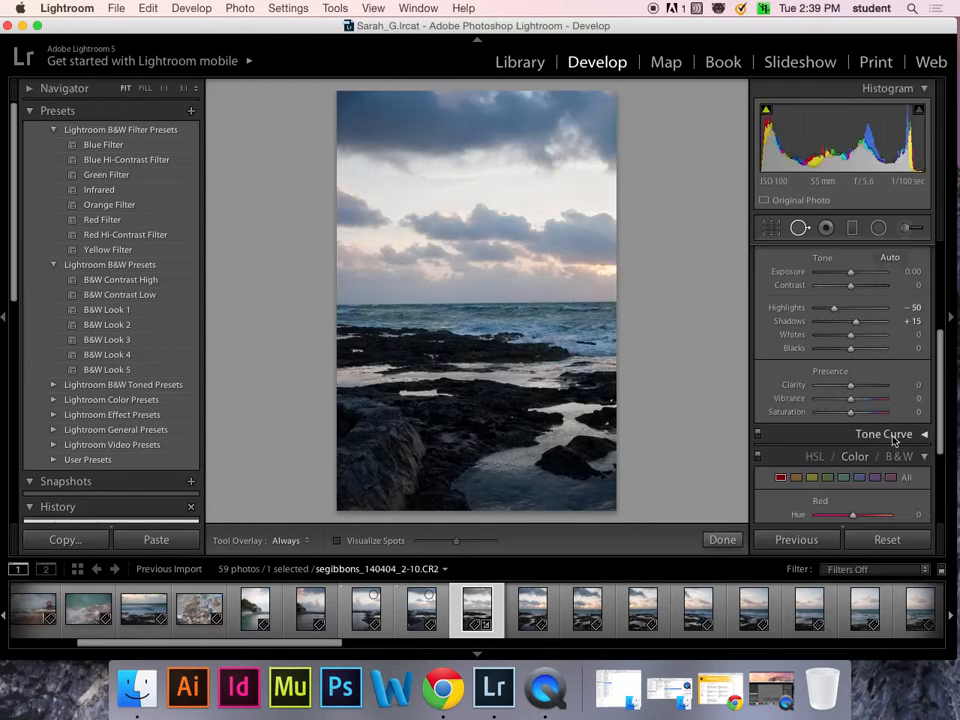
# - Switch back to B&W and on the Tone Curve lift the shadows and pull highlights to -14
pyautogui.scroll(-3, 938, 450)
pyautogui.click(919, 384)
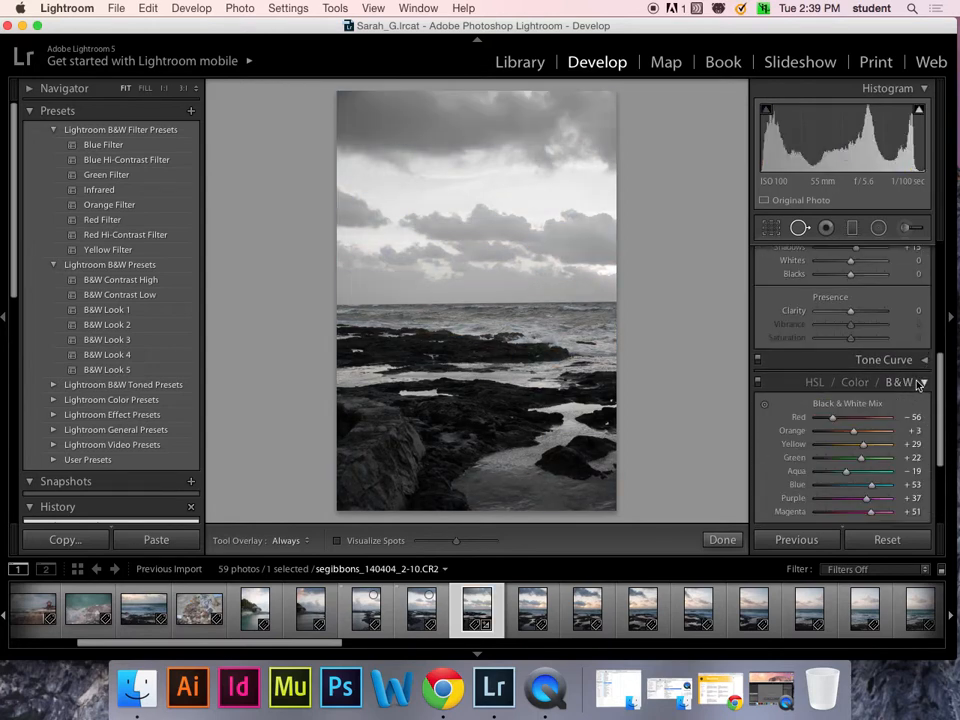
pyautogui.click(926, 360)
pyautogui.scroll(-3, 936, 392)
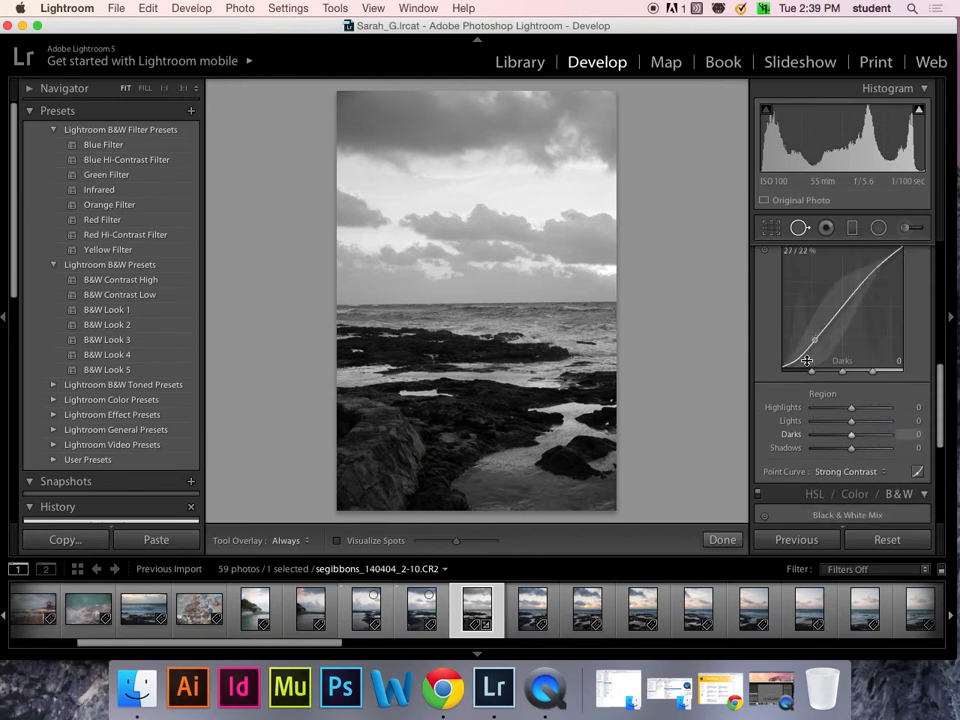
pyautogui.moveTo(800, 357); pyautogui.dragTo(805, 345)
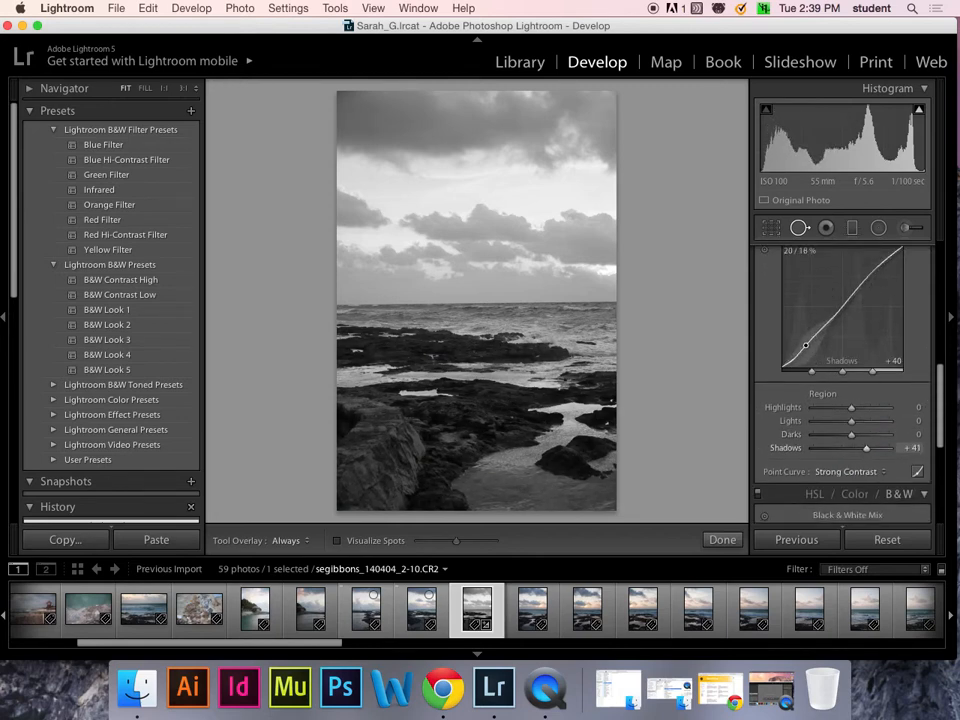
pyautogui.moveTo(889, 258); pyautogui.dragTo(913, 309)
pyautogui.moveTo(943, 386); pyautogui.dragTo(943, 340)
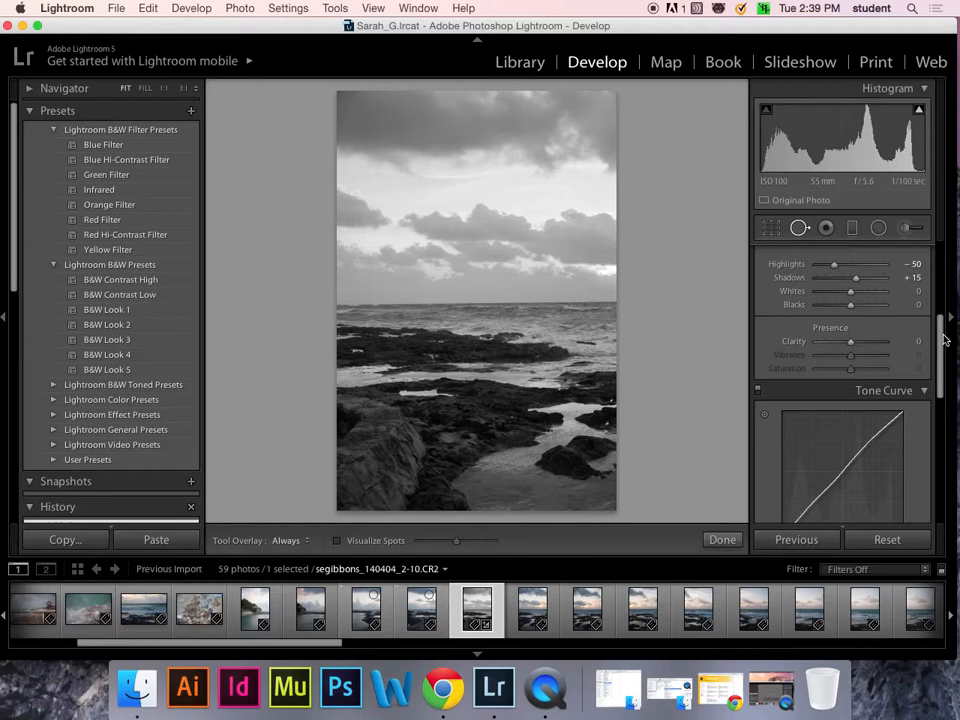
# - Collapse the preset lists and start a new snapshot of the black-and-white edit
pyautogui.moveTo(943, 340); pyautogui.dragTo(939, 386)
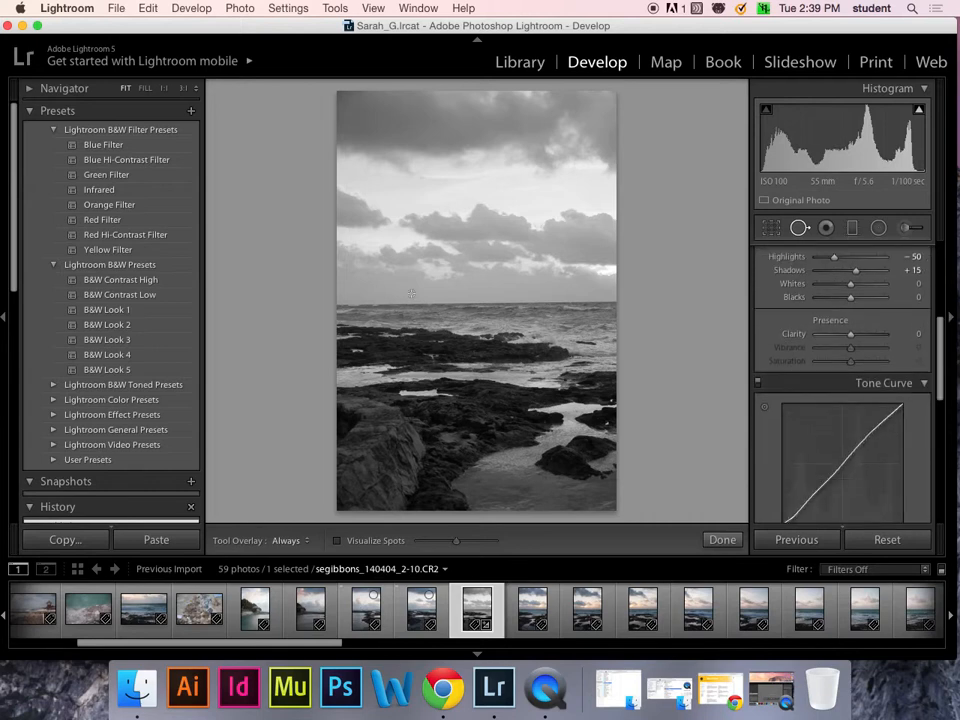
pyautogui.click(30, 112)
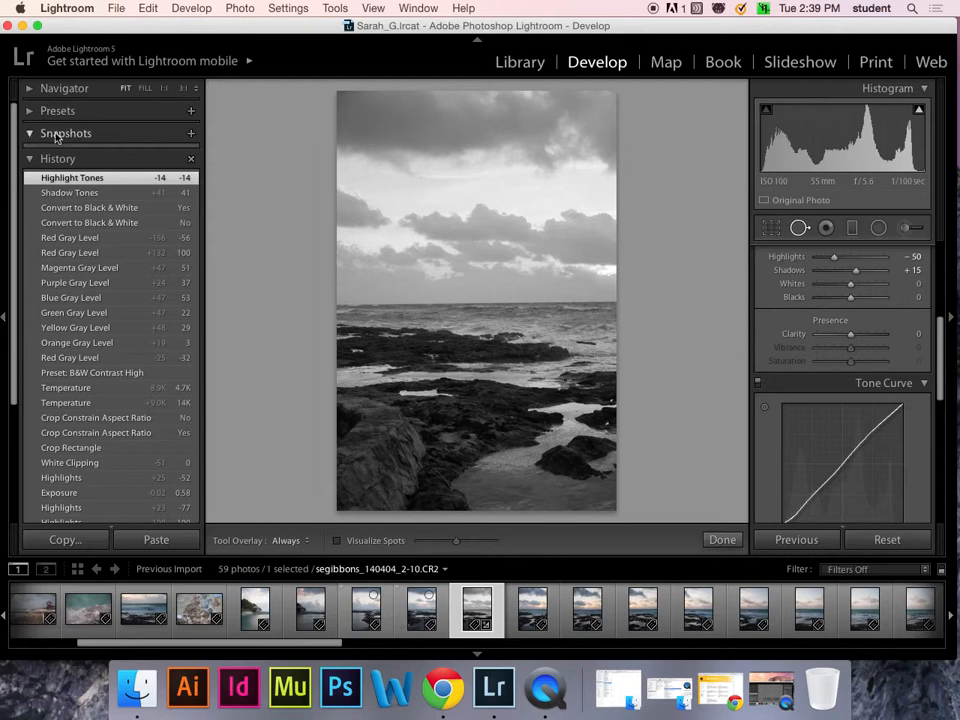
pyautogui.click(192, 135)
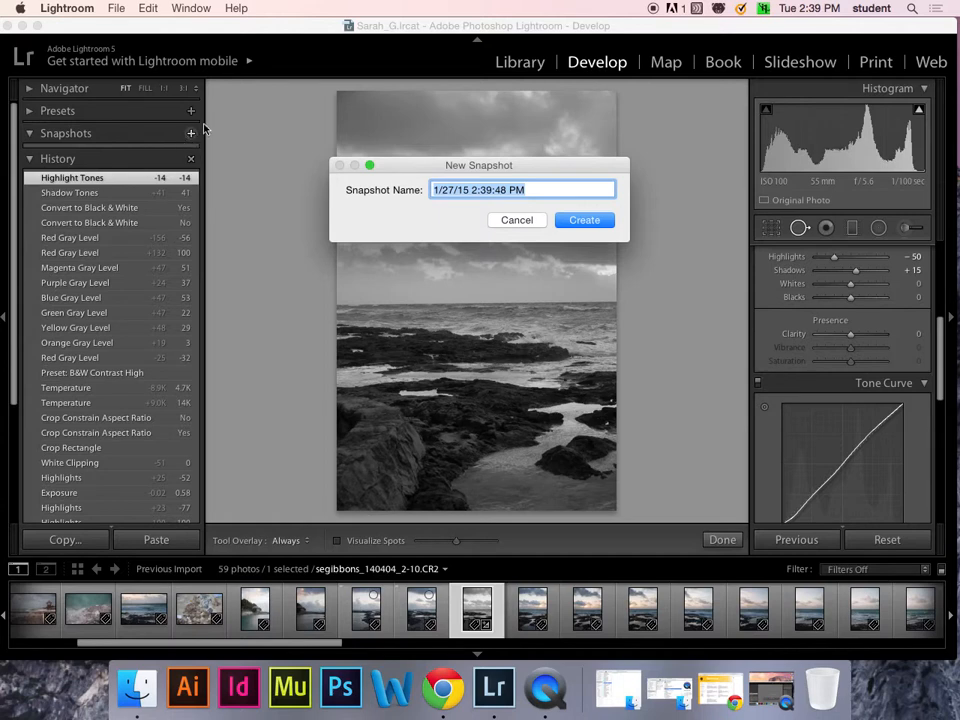
# - Name the snapshot 'Contrast bnw' and create it
pyautogui.write('B')
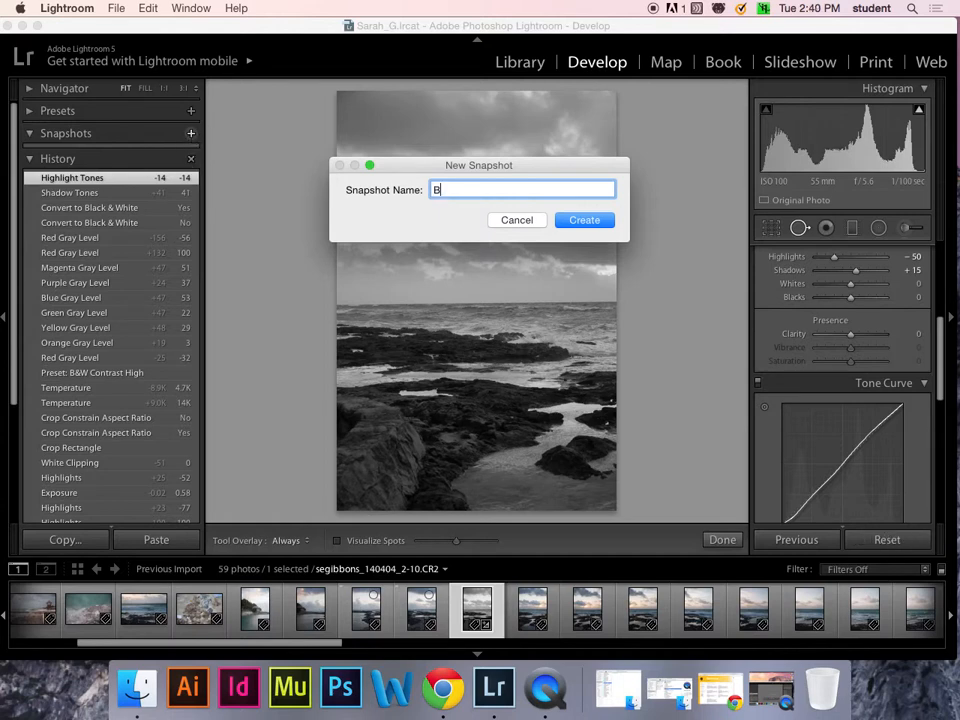
pyautogui.write('Contrast bnw')
pyautogui.click(584, 220)
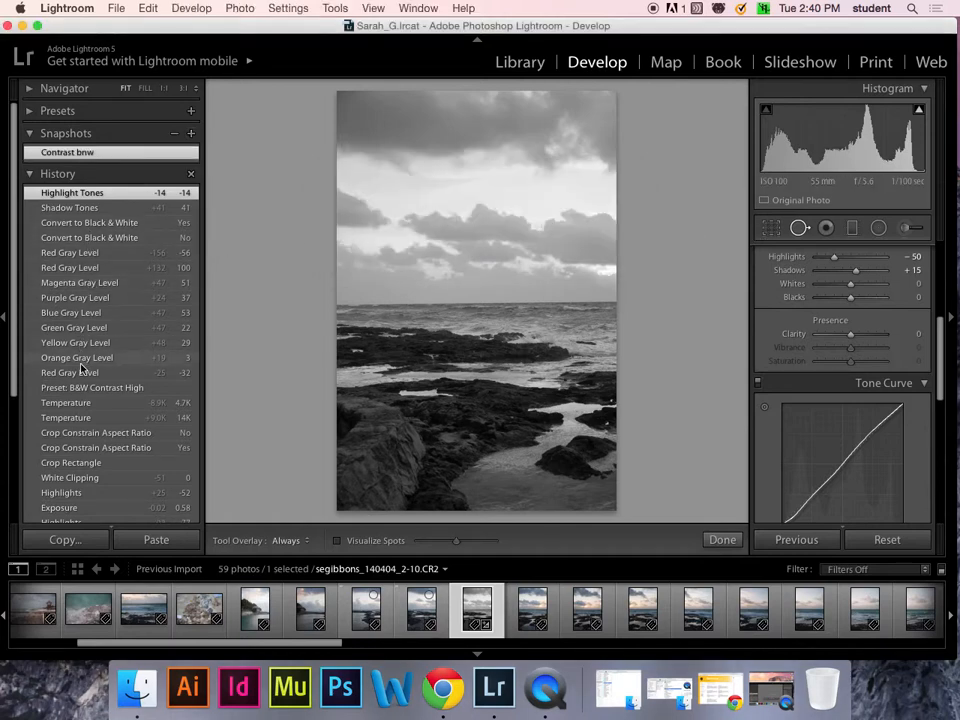
# - Compare the Contrast bnw snapshot with the colour Temperature history step, ending on the colour version
pyautogui.click(66, 403)
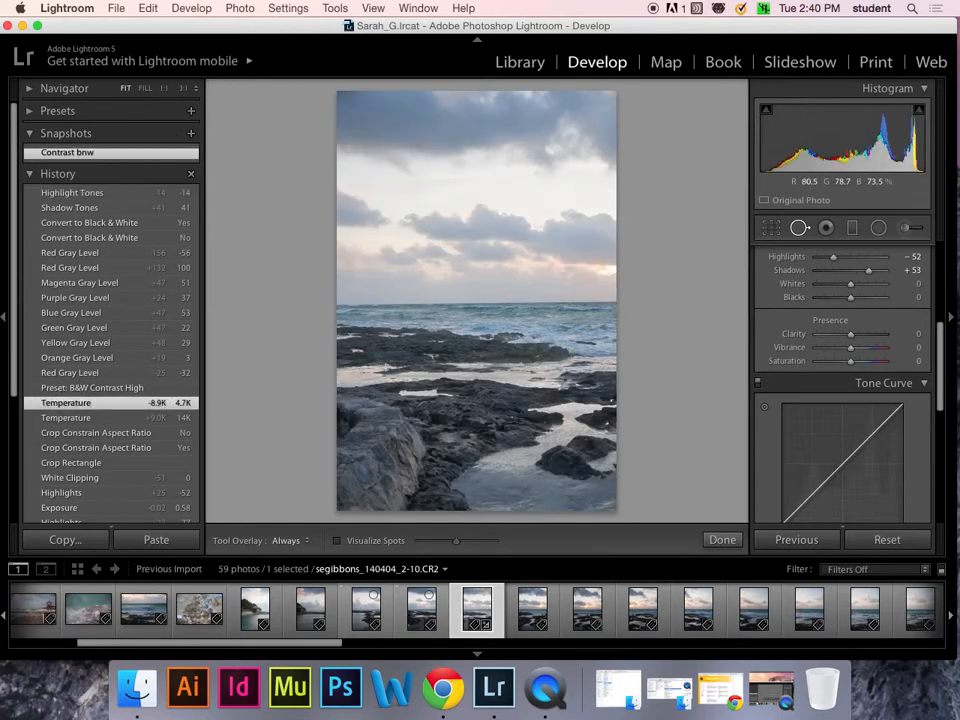
pyautogui.click(65, 153)
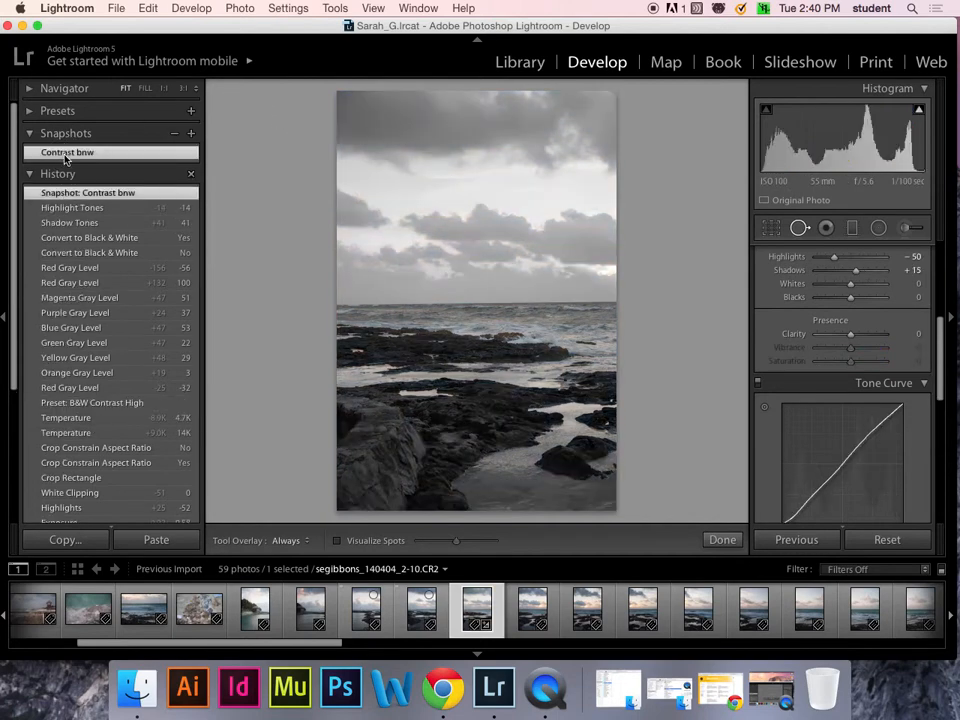
pyautogui.click(92, 415)
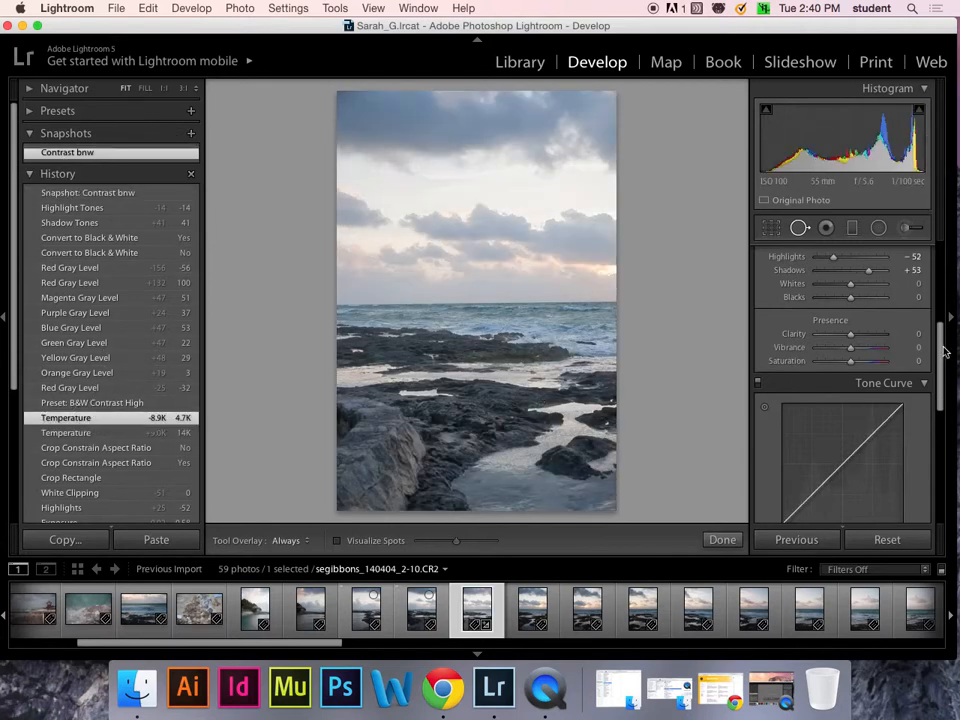
# - Raise contrast to +51 and boost HSL blue saturation to +58
pyautogui.moveTo(943, 350); pyautogui.dragTo(940, 315)
pyautogui.moveTo(851, 354); pyautogui.dragTo(866, 353)
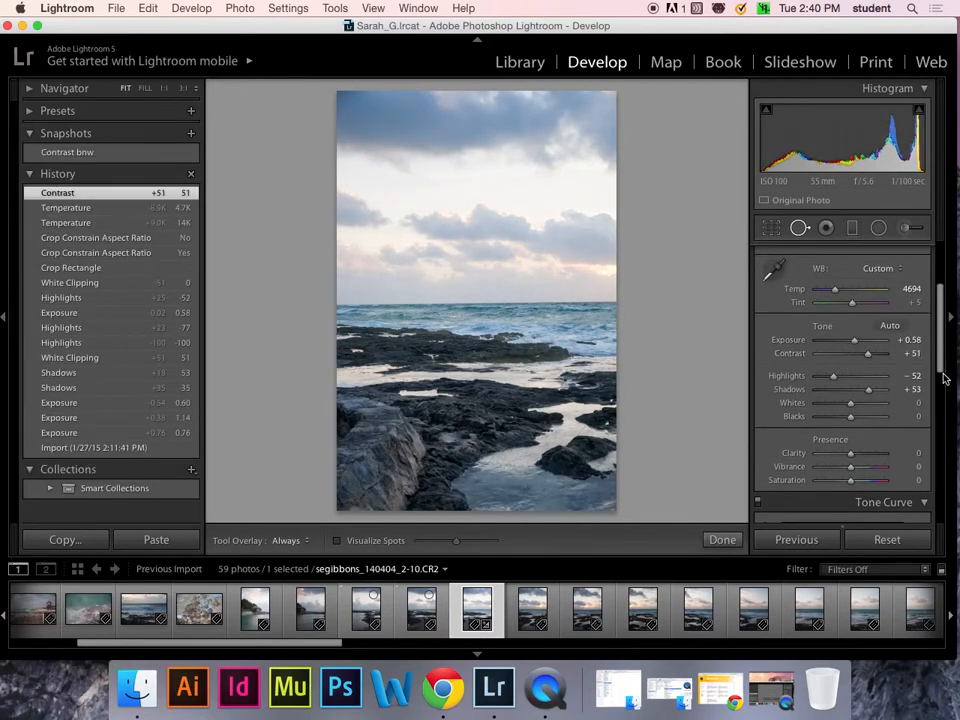
pyautogui.moveTo(943, 379); pyautogui.dragTo(931, 485)
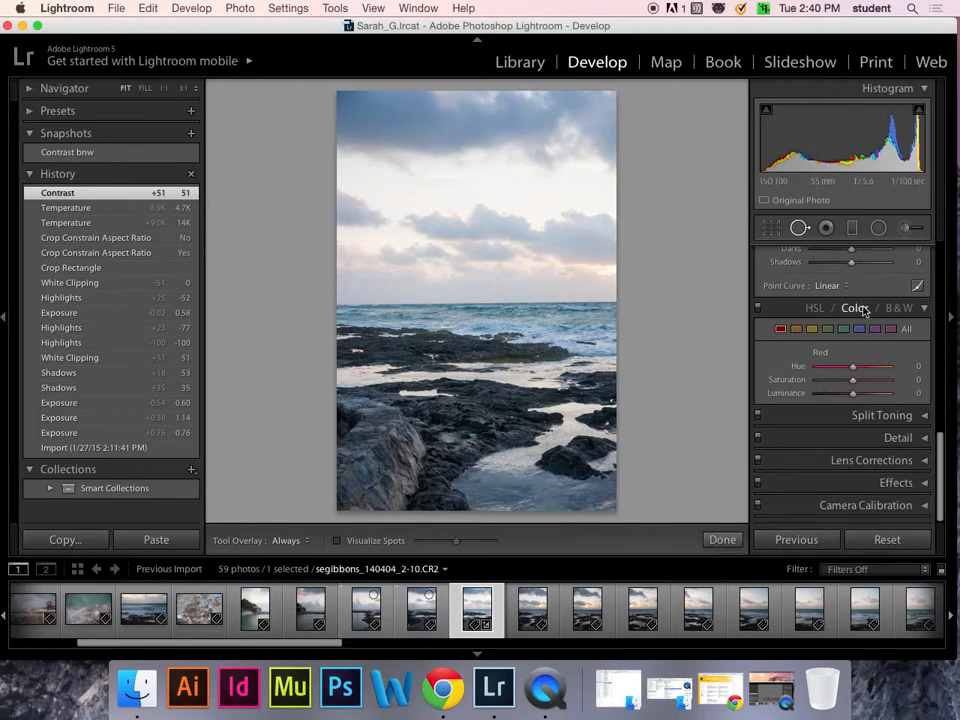
pyautogui.click(817, 308)
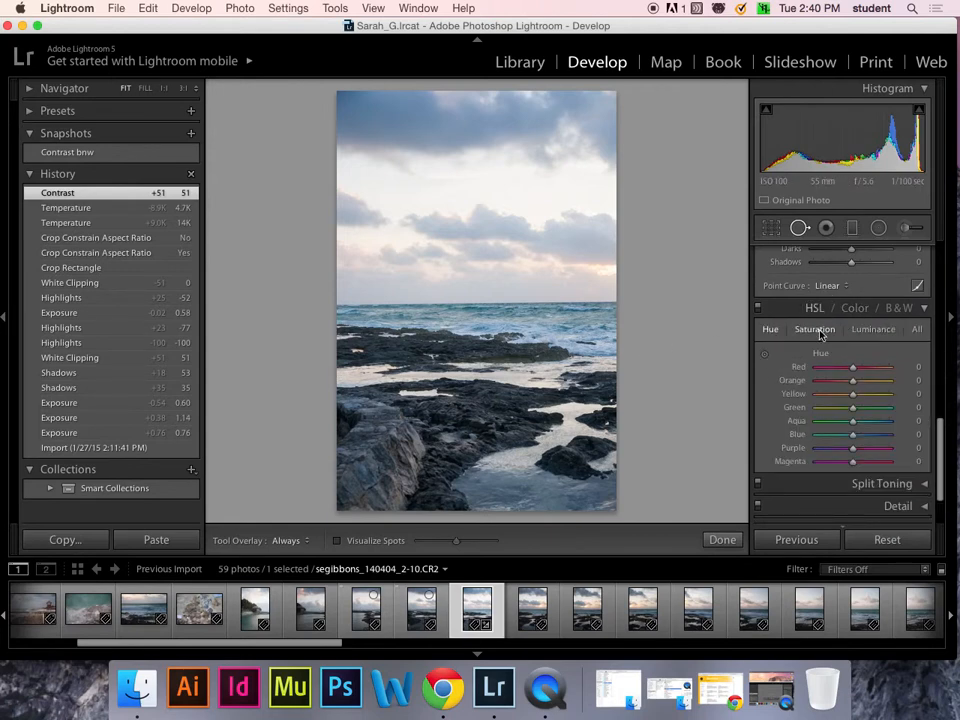
pyautogui.click(814, 330)
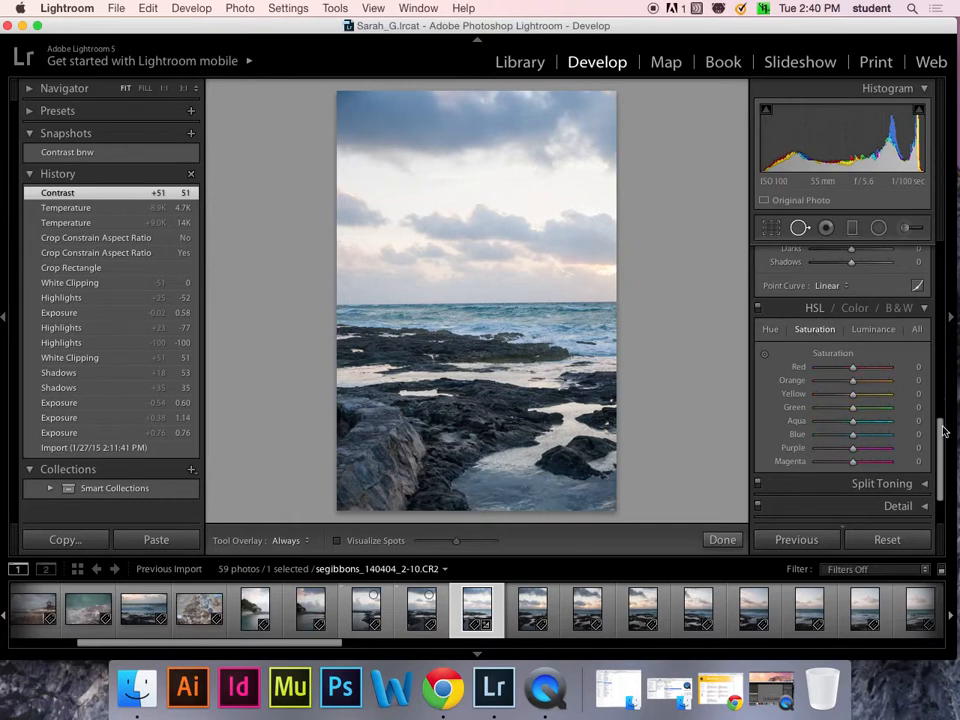
pyautogui.scroll(-2, 943, 431)
pyautogui.moveTo(852, 390)
pyautogui.mouseDown()
pyautogui.moveTo(874, 389)
pyautogui.moveTo(864, 362)
pyautogui.moveTo(866, 375)
pyautogui.mouseUp()
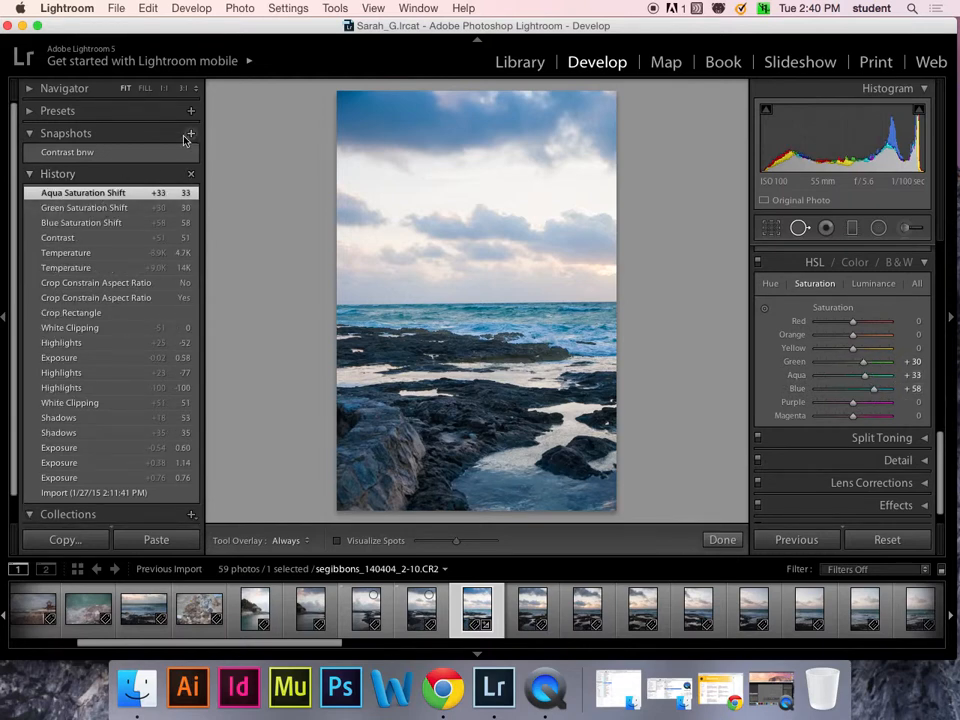
# - Save the current look as a new snapshot named 'Lots of blue'
pyautogui.click(190, 133)
pyautogui.write('Lots of blue')
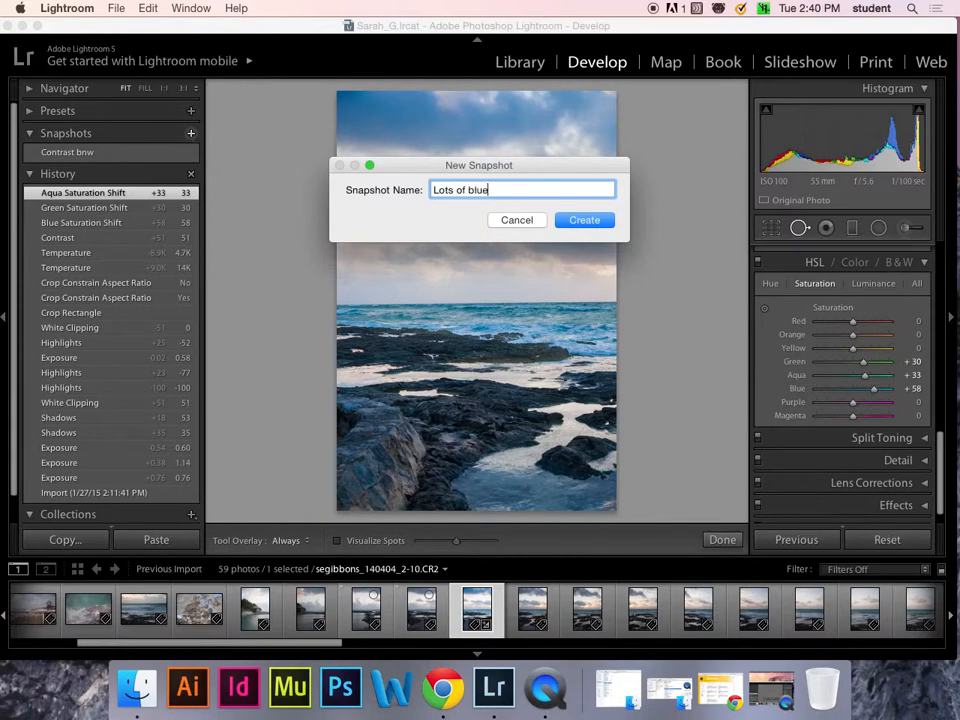
pyautogui.press('Return')
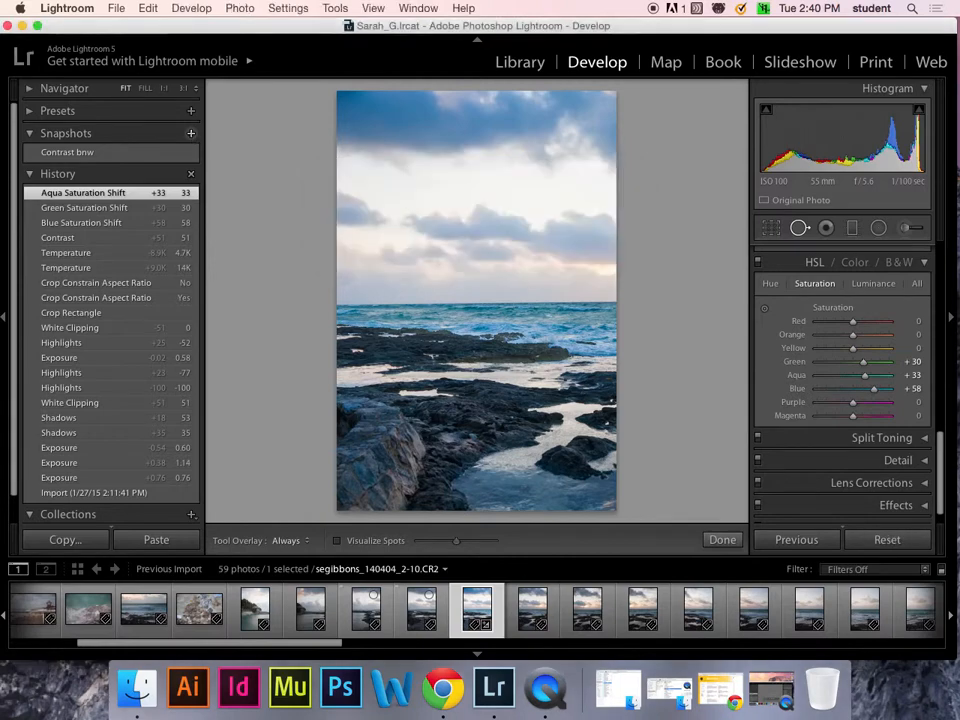
# - Compare the Contrast bnw and Lots of blue snapshots, then revert to the Temperature history step
pyautogui.click(138, 156)
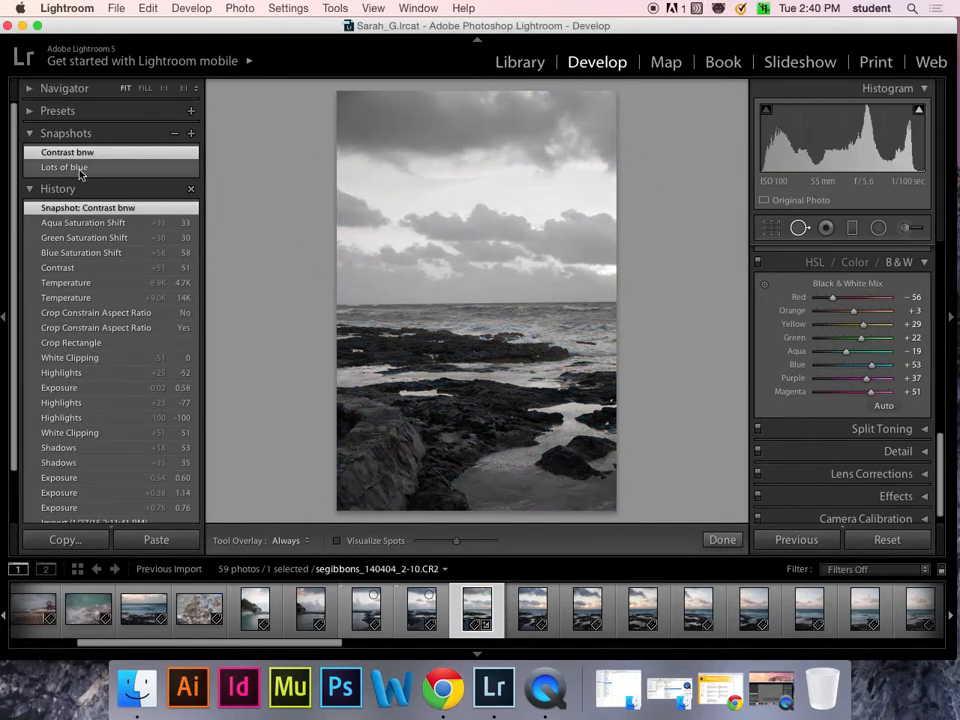
pyautogui.click(78, 166)
pyautogui.click(89, 153)
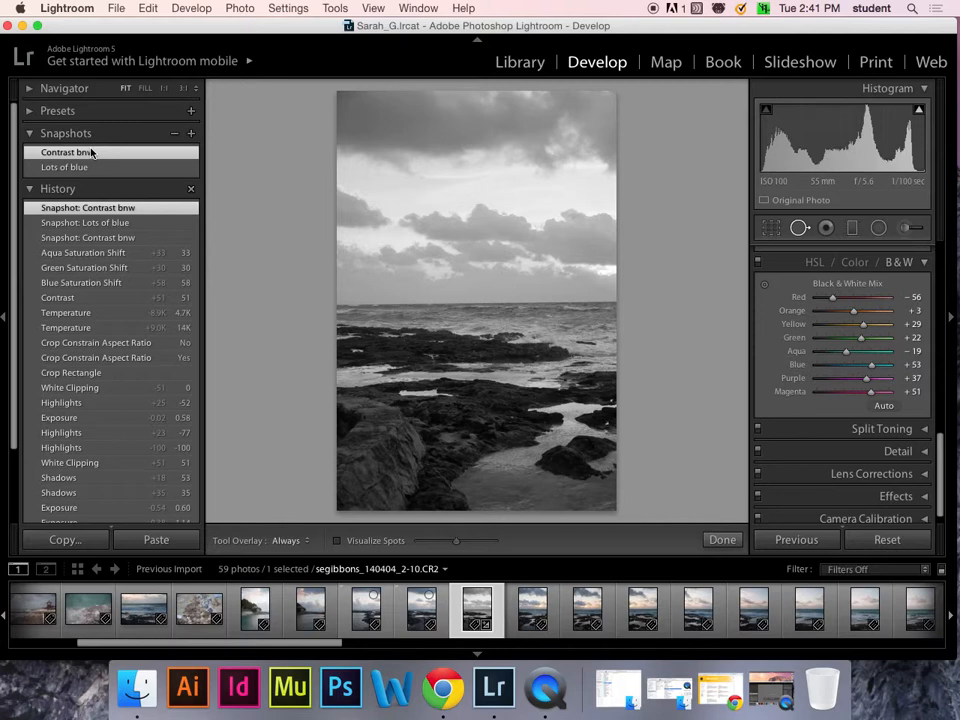
pyautogui.click(82, 166)
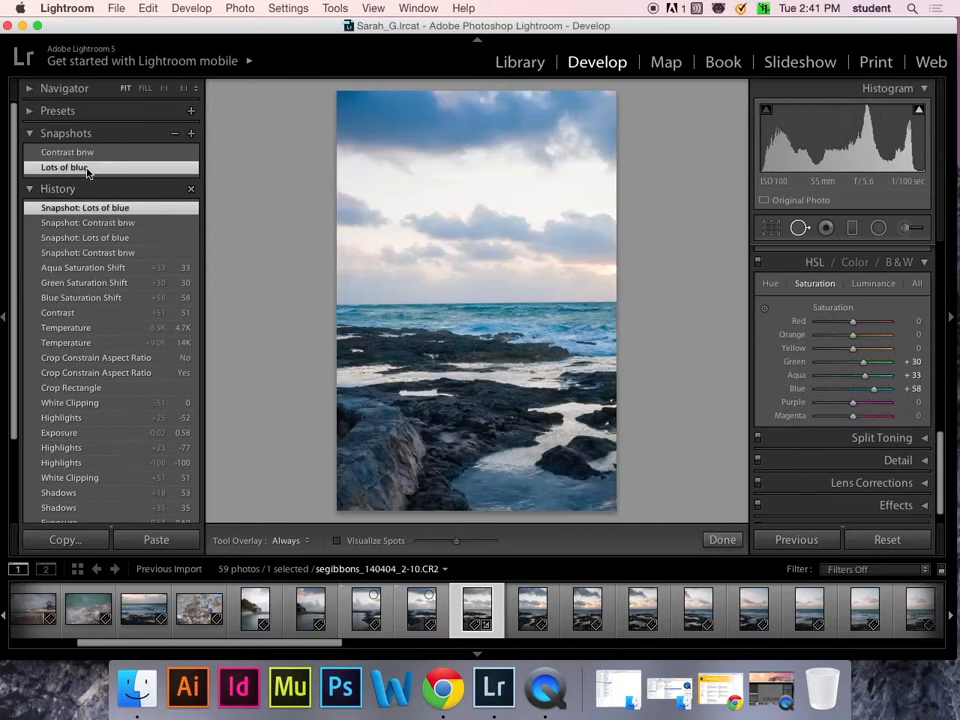
pyautogui.click(93, 154)
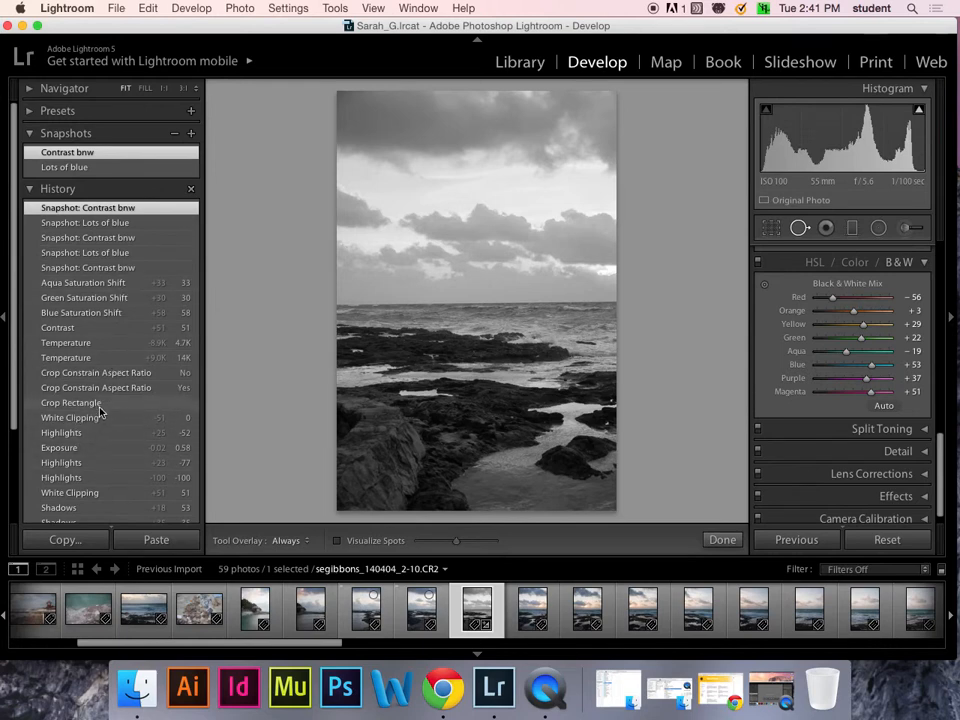
pyautogui.click(96, 343)
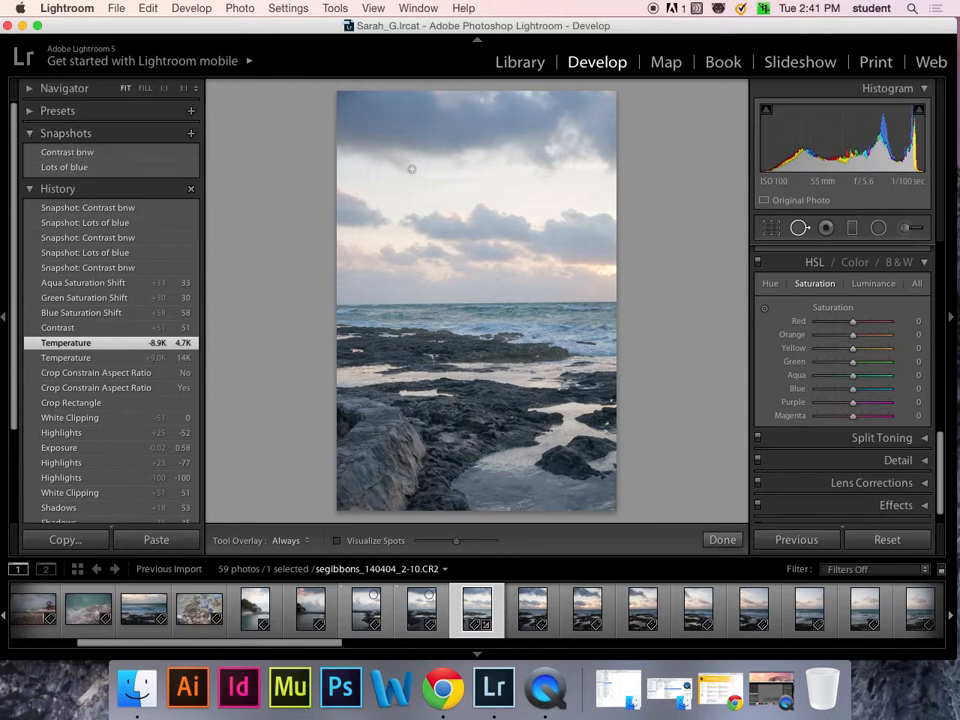
# - Shift tint to -35 and raise aqua saturation to +39
pyautogui.moveTo(938, 447); pyautogui.dragTo(936, 268)
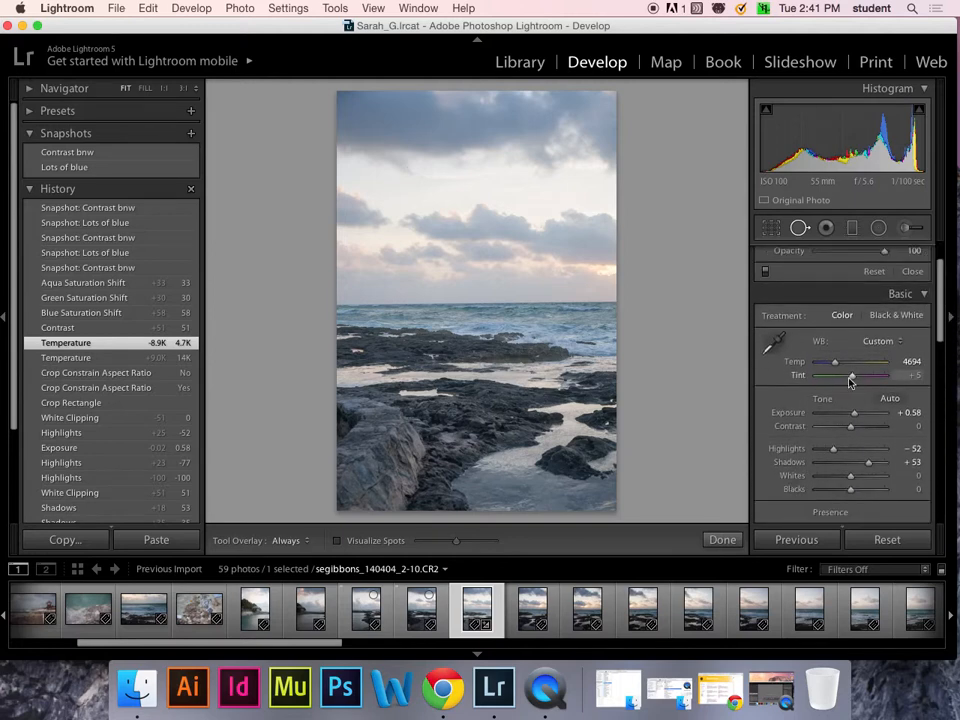
pyautogui.moveTo(849, 382); pyautogui.dragTo(849, 369)
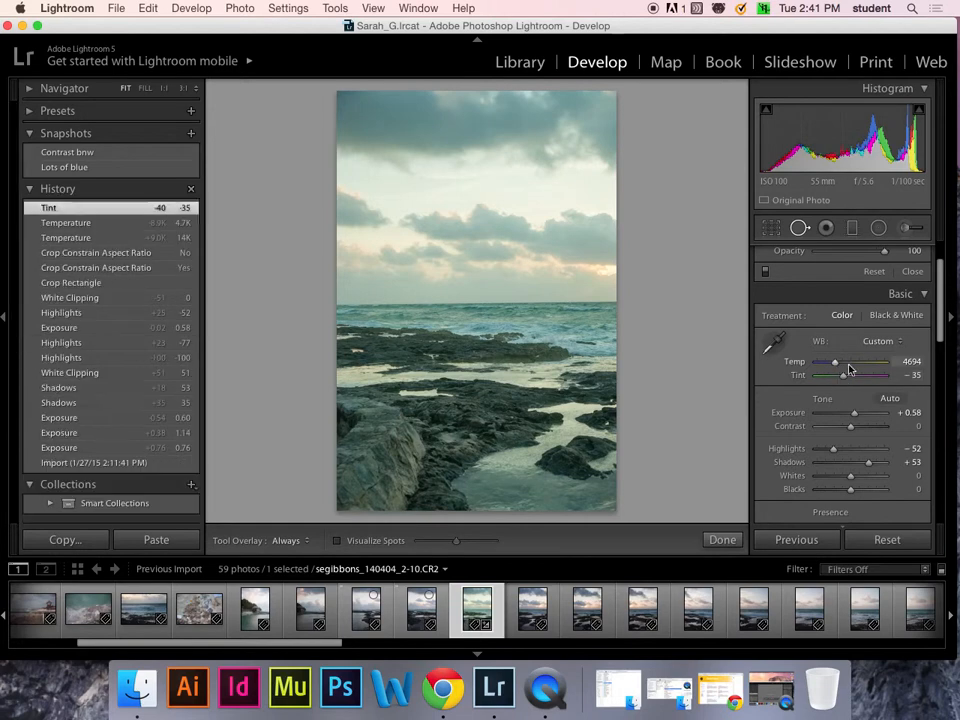
pyautogui.moveTo(938, 270); pyautogui.dragTo(940, 498)
pyautogui.moveTo(853, 391); pyautogui.dragTo(869, 393)
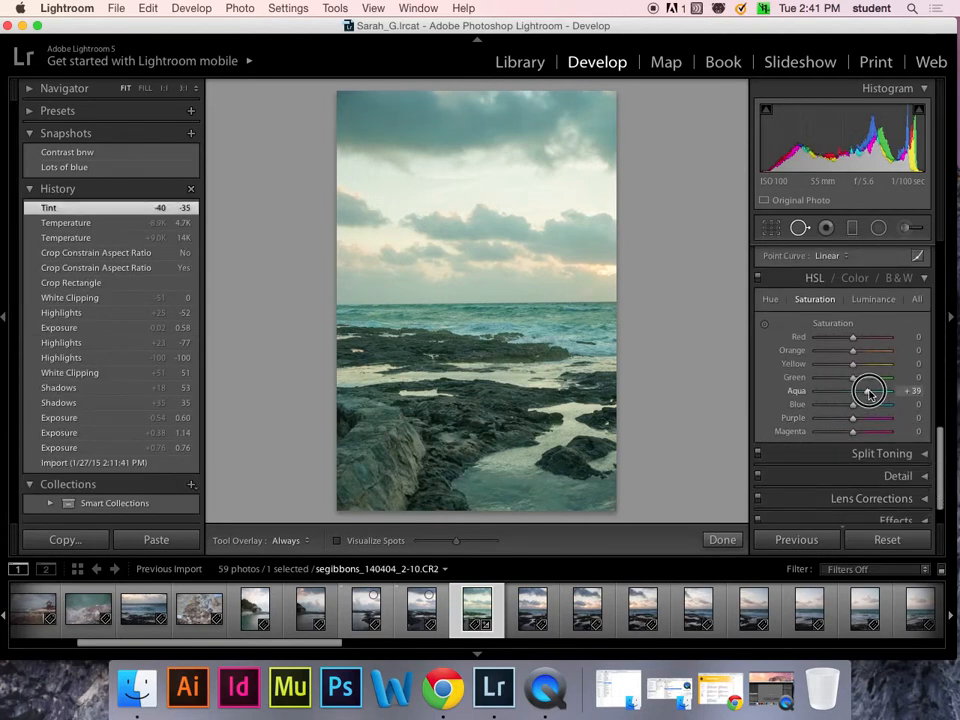
# - Split-tone the photo: highlight hue 231 with a subtle green tint, shadow hue 333
pyautogui.moveTo(936, 453); pyautogui.dragTo(941, 483)
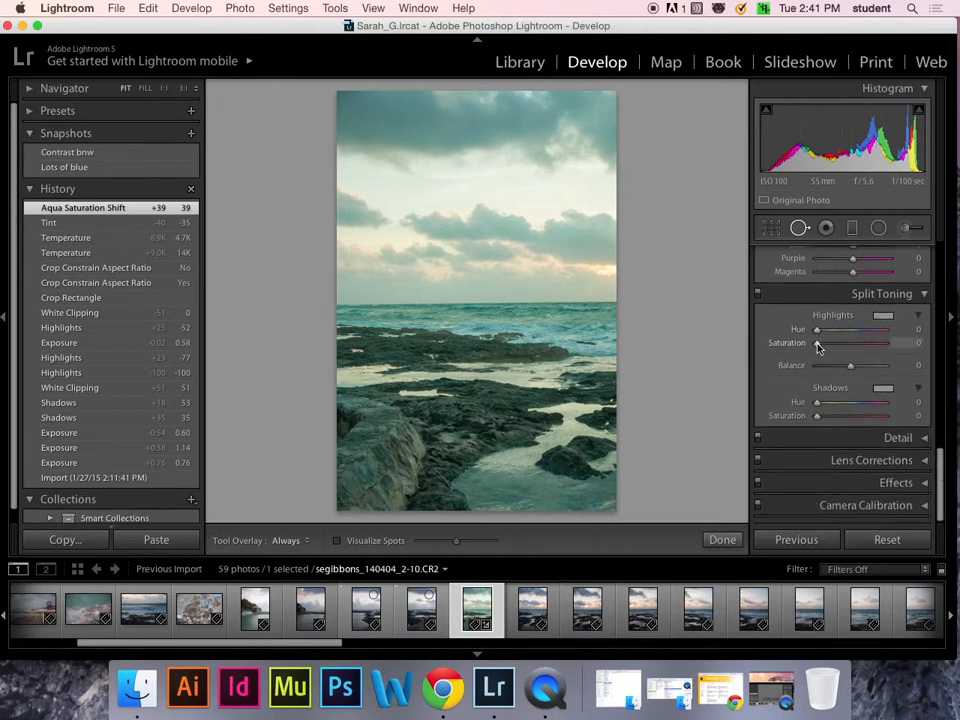
pyautogui.moveTo(816, 329); pyautogui.dragTo(860, 329)
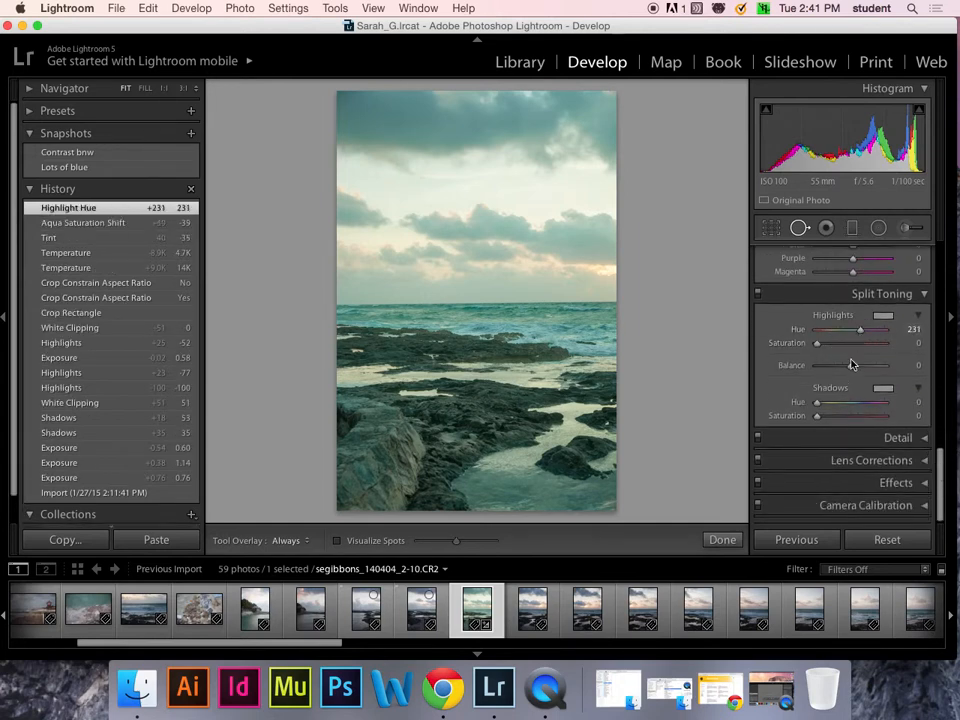
pyautogui.moveTo(816, 402); pyautogui.dragTo(836, 418)
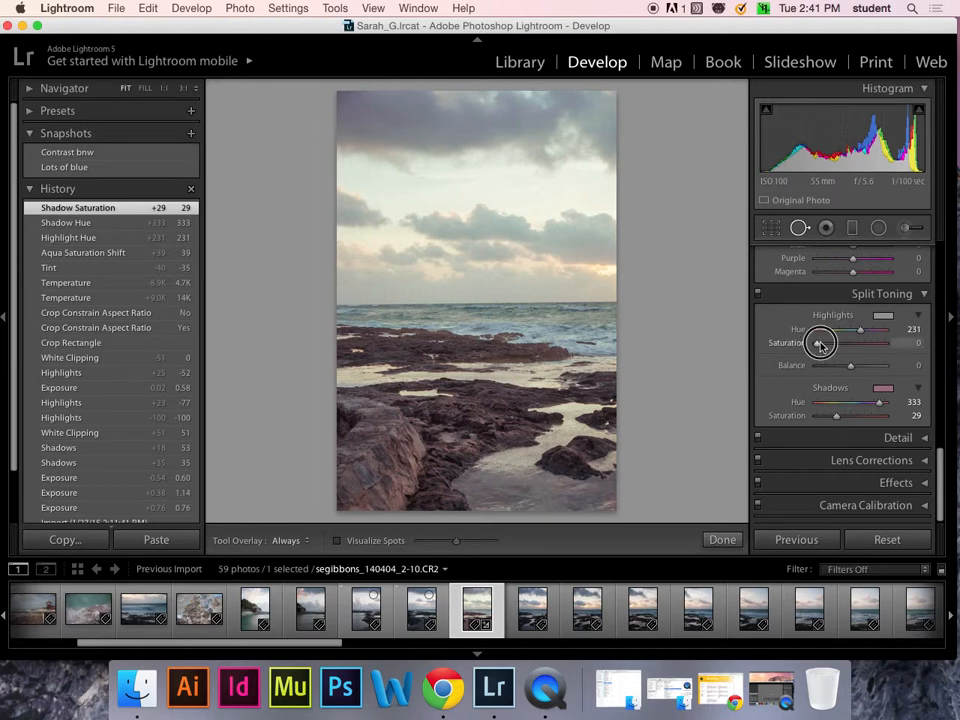
pyautogui.moveTo(820, 345); pyautogui.dragTo(841, 331)
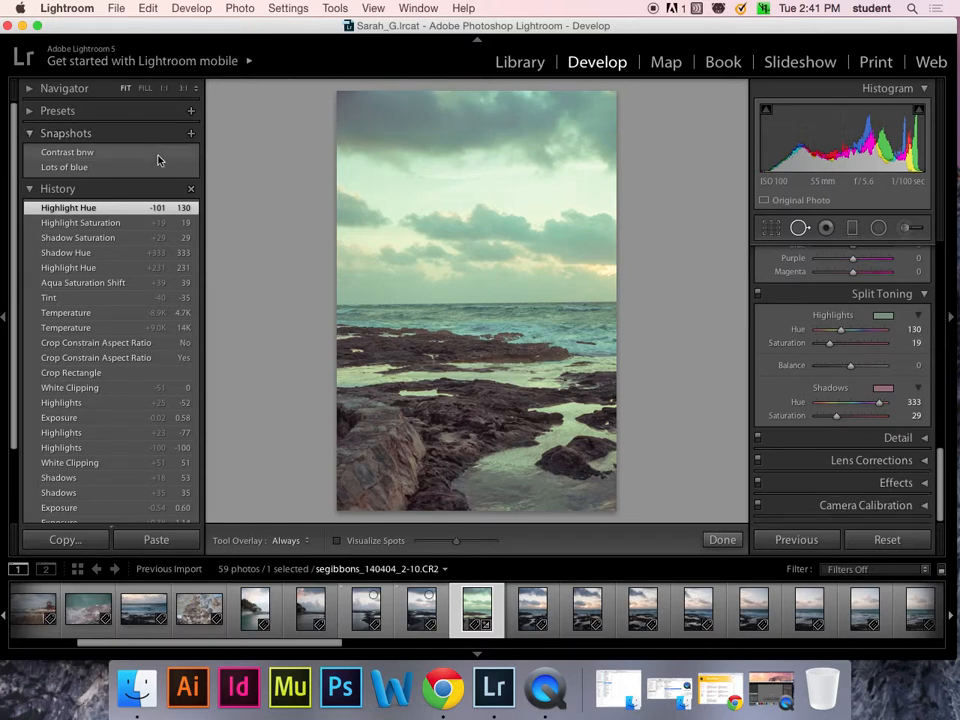
# - Save the current split-tone look as a snapshot named 'Split Tone'
pyautogui.click(192, 138)
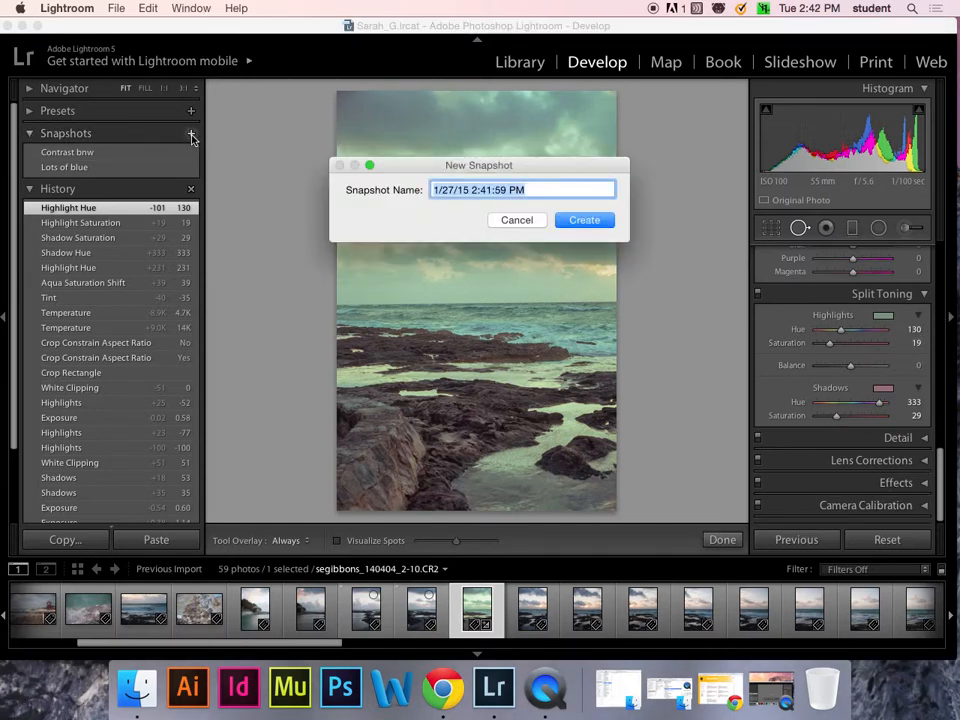
pyautogui.write('Split')
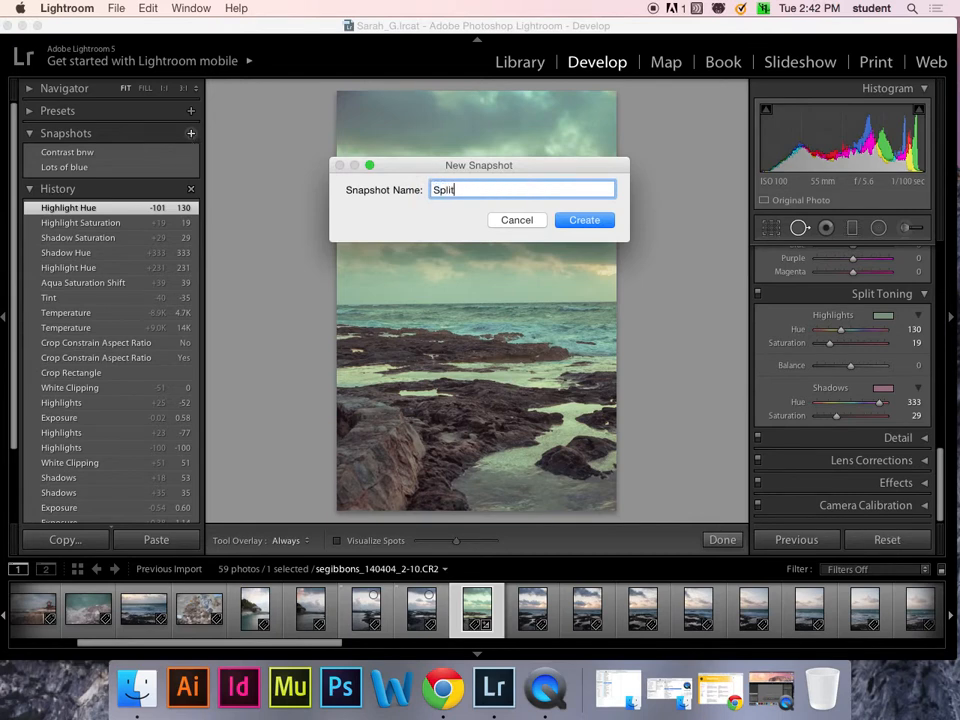
pyautogui.write(' Tone')
pyautogui.click(601, 218)
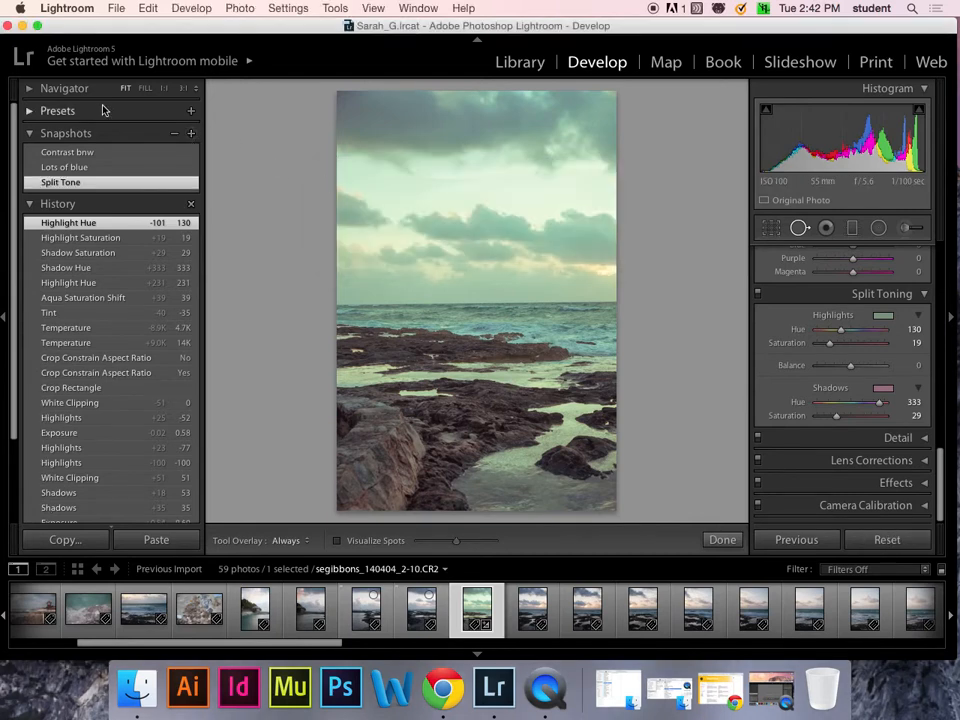
# - Create a 'Split Tone' develop preset under User Presets, then delete it
pyautogui.click(190, 111)
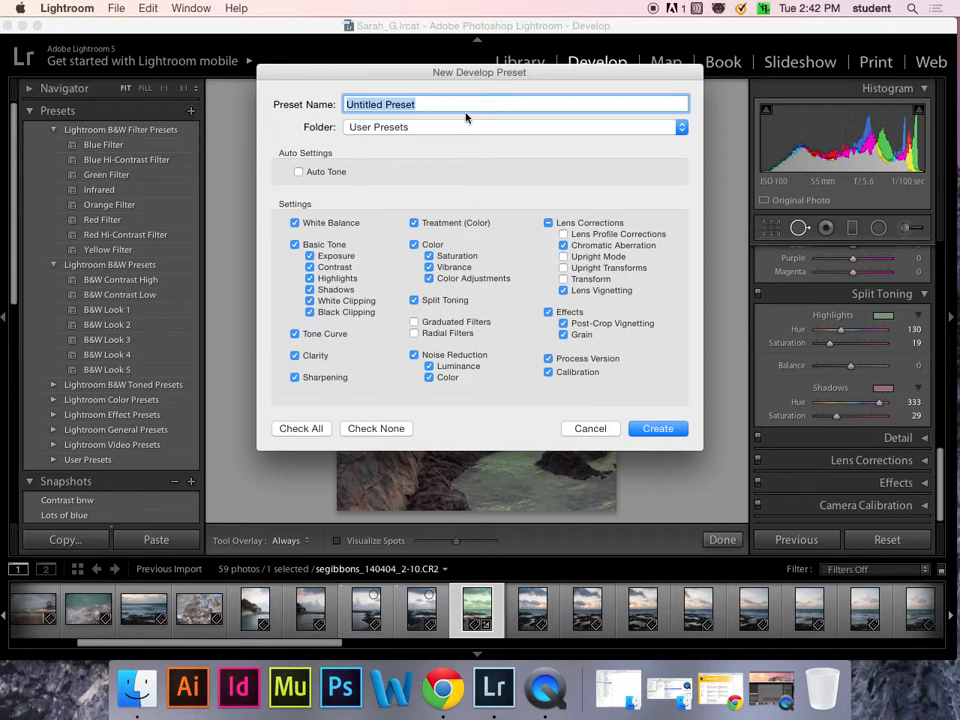
pyautogui.write('Sp')
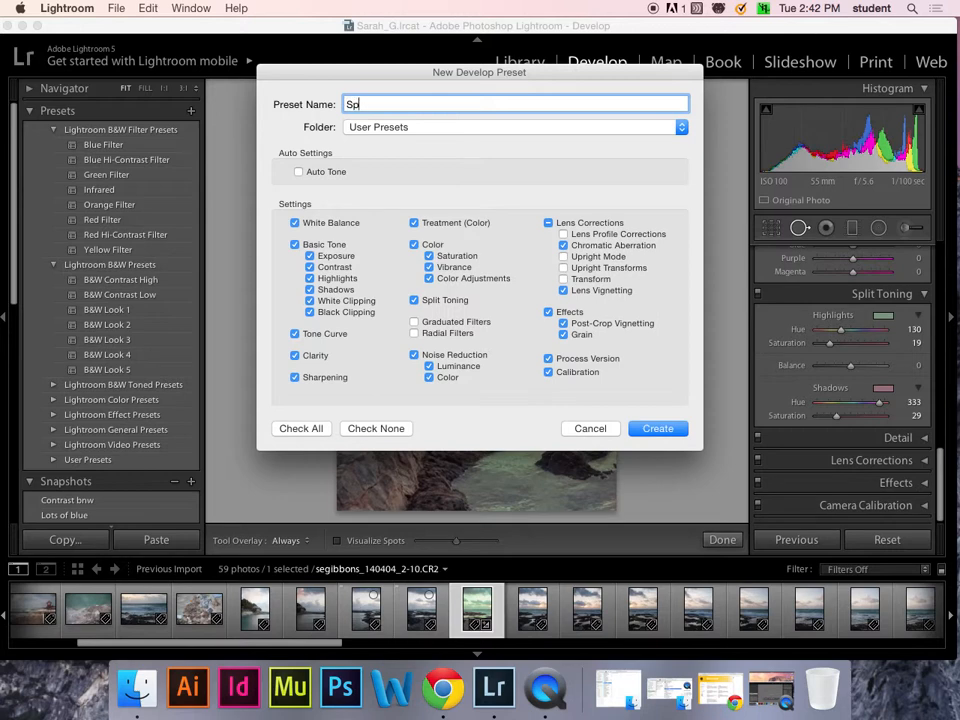
pyautogui.write('rit Tone')
pyautogui.click(674, 427)
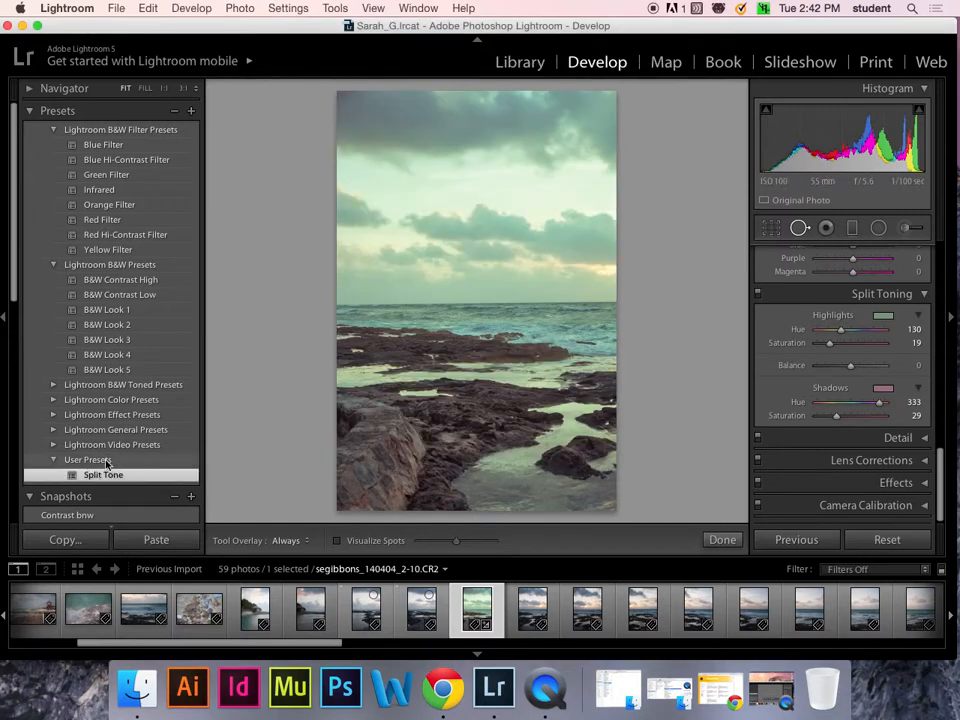
pyautogui.click(174, 111)
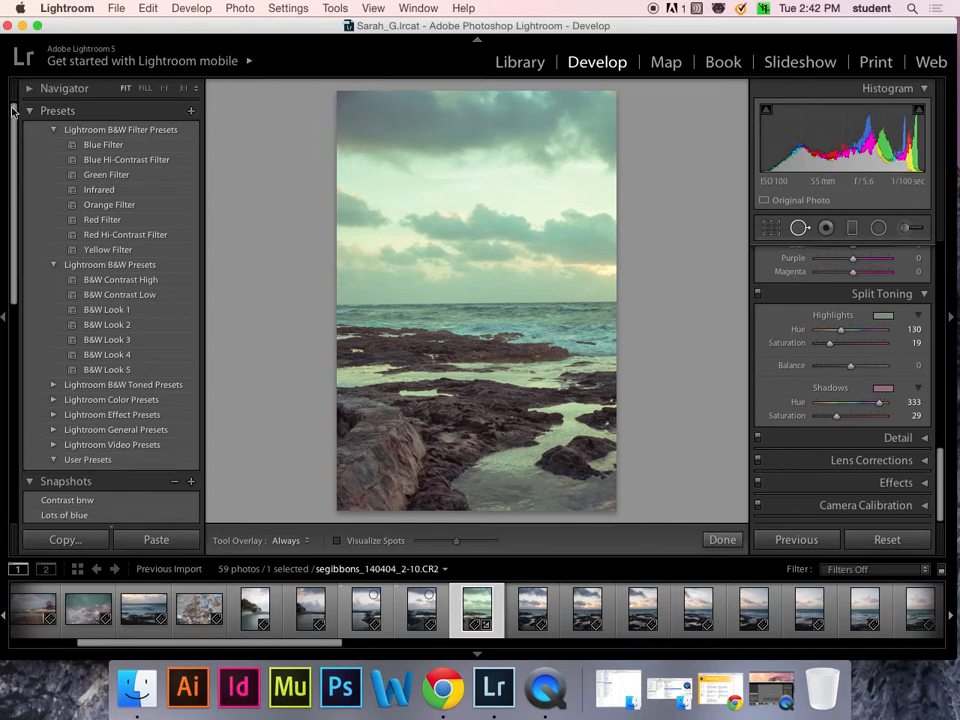
# - Restore the deleted Split Tone preset, then preview the Contrast bnw, Lots of blue and Split Tone snapshots
pyautogui.press('super+z')
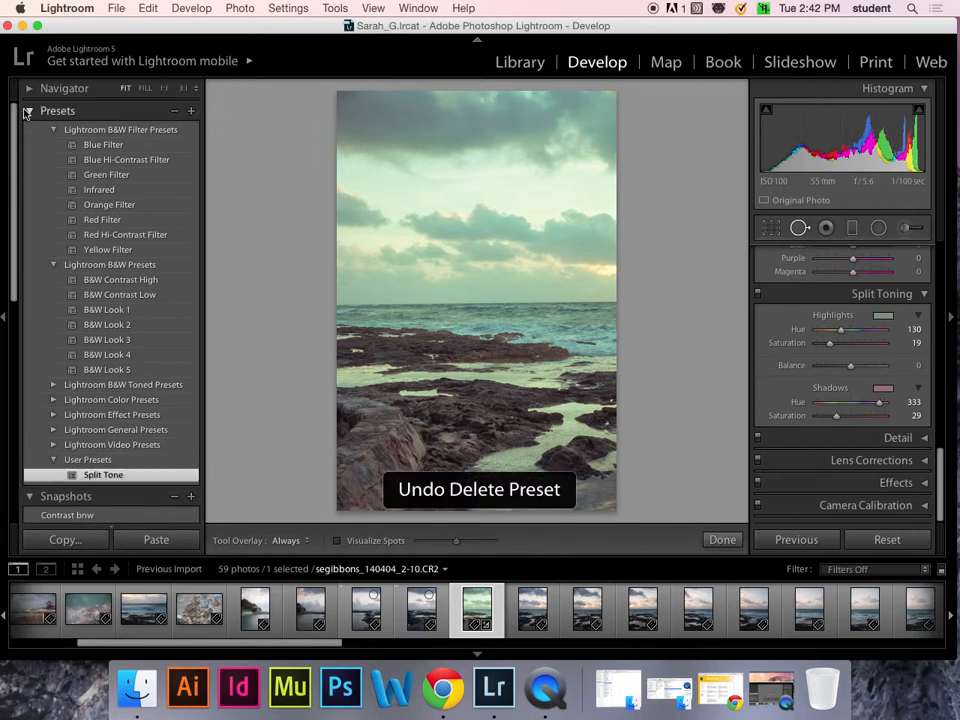
pyautogui.click(29, 112)
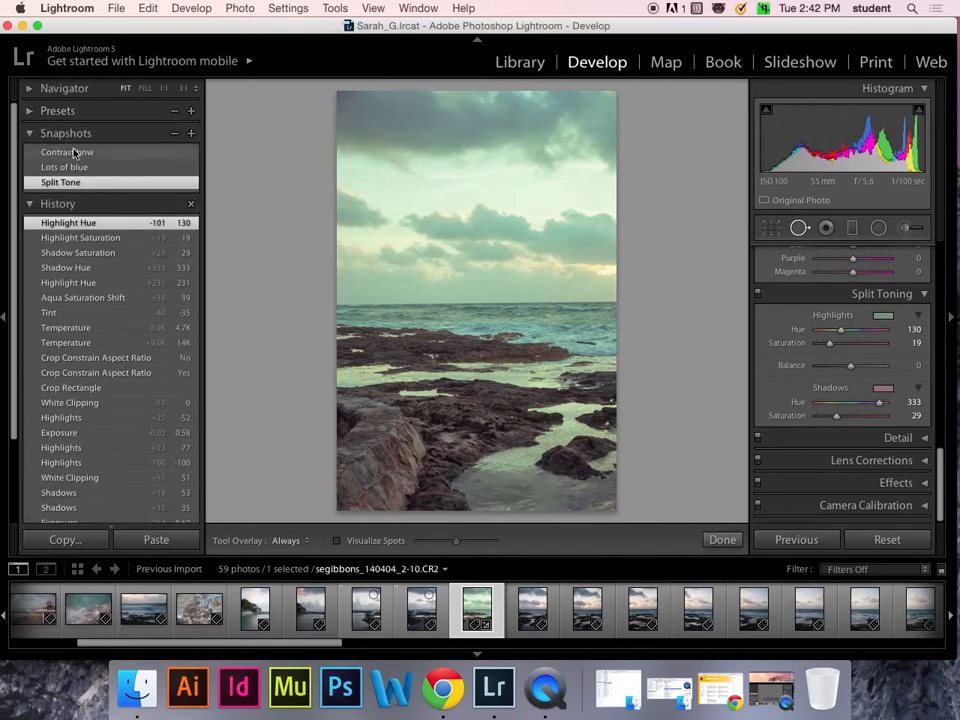
pyautogui.click(73, 153)
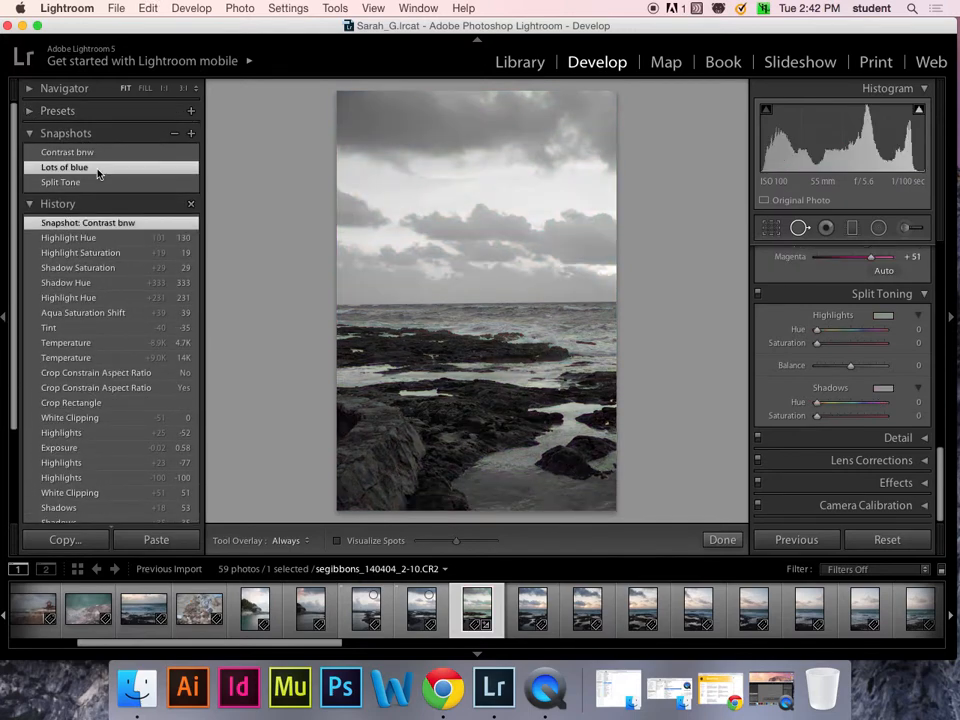
pyautogui.click(97, 171)
pyautogui.click(97, 184)
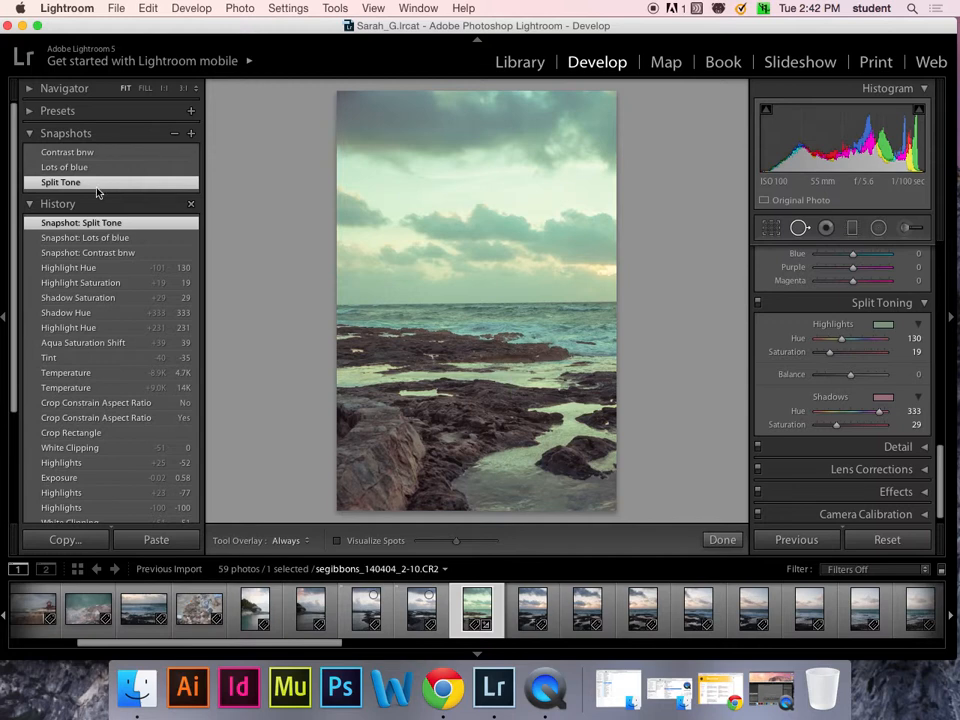
# - Compare Lots of blue and Contrast bnw again, finishing on the Split Tone snapshot
pyautogui.click(100, 167)
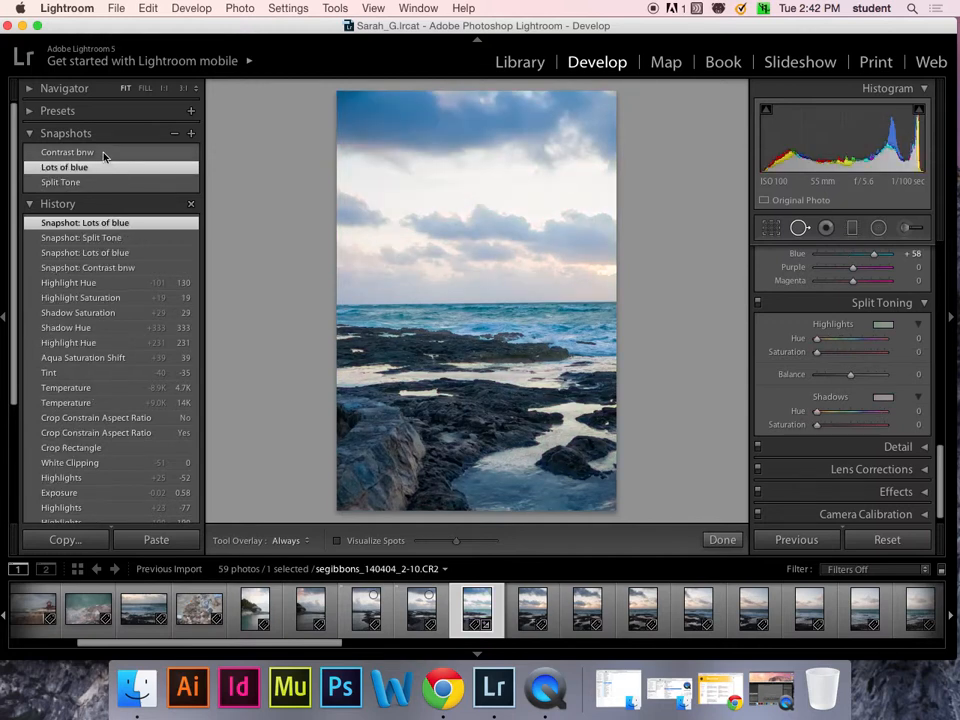
pyautogui.click(103, 153)
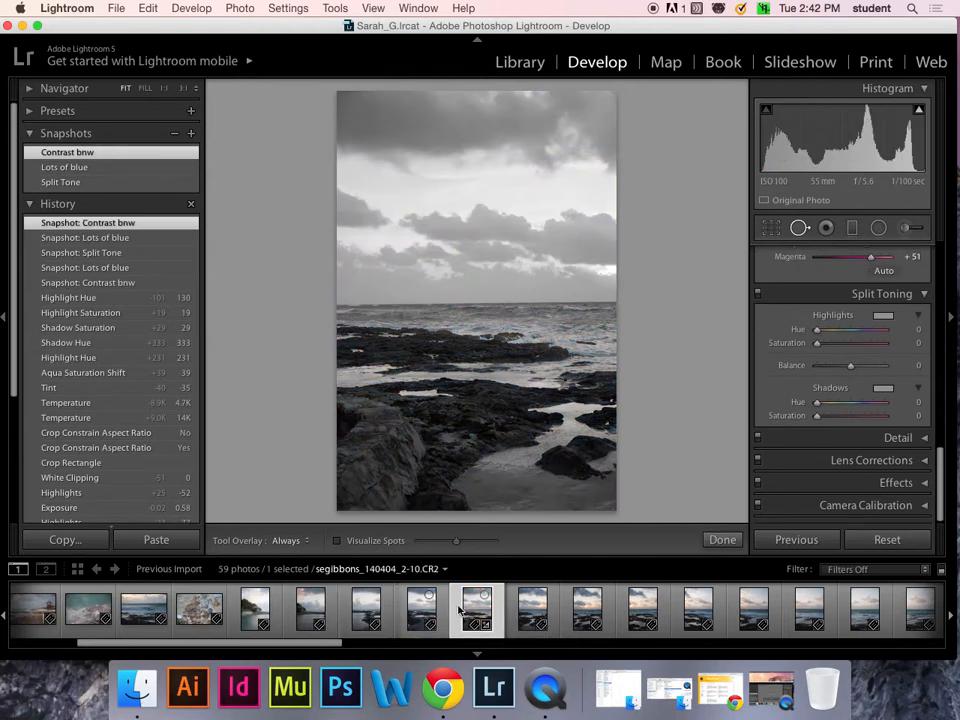
pyautogui.click(87, 182)
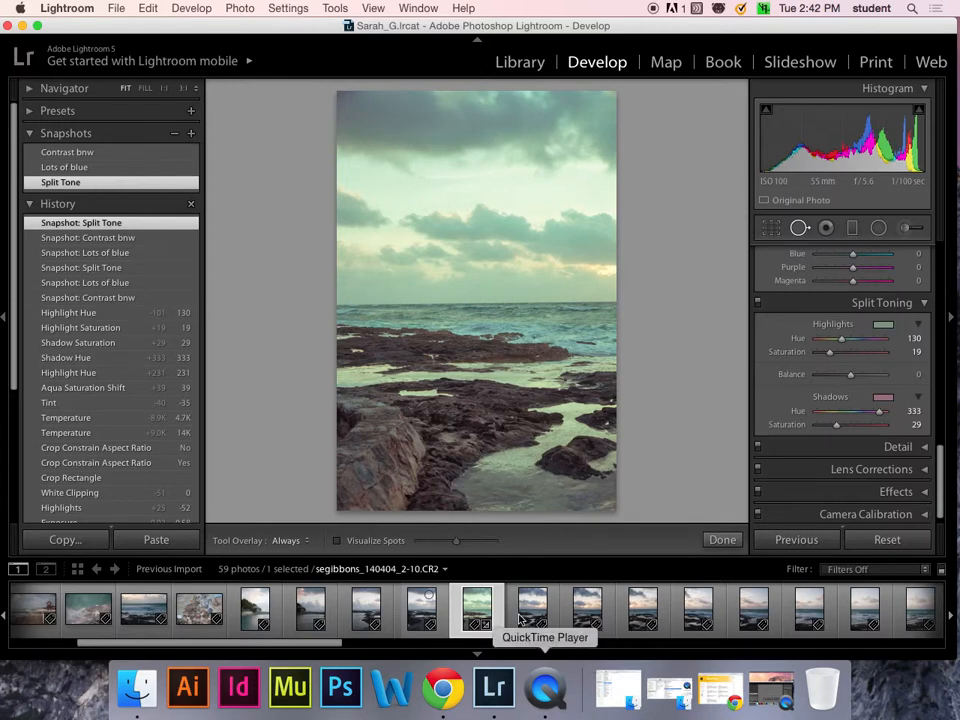
# - Apply the Split Tone user preset to neighbouring seascape 2-9
pyautogui.click(28, 112)
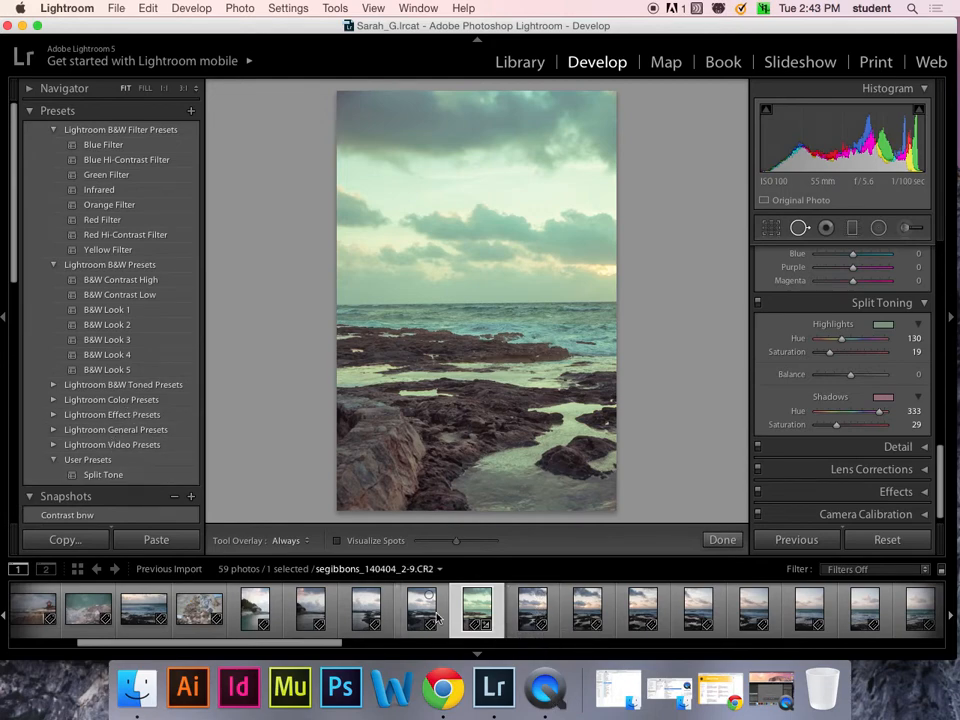
pyautogui.click(436, 619)
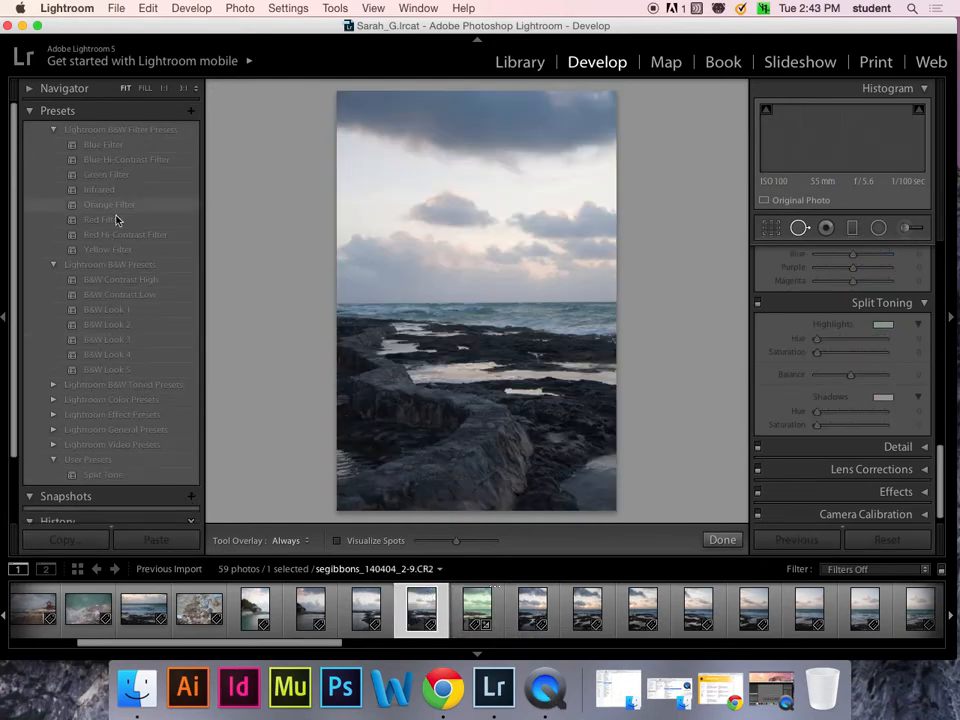
pyautogui.click(112, 475)
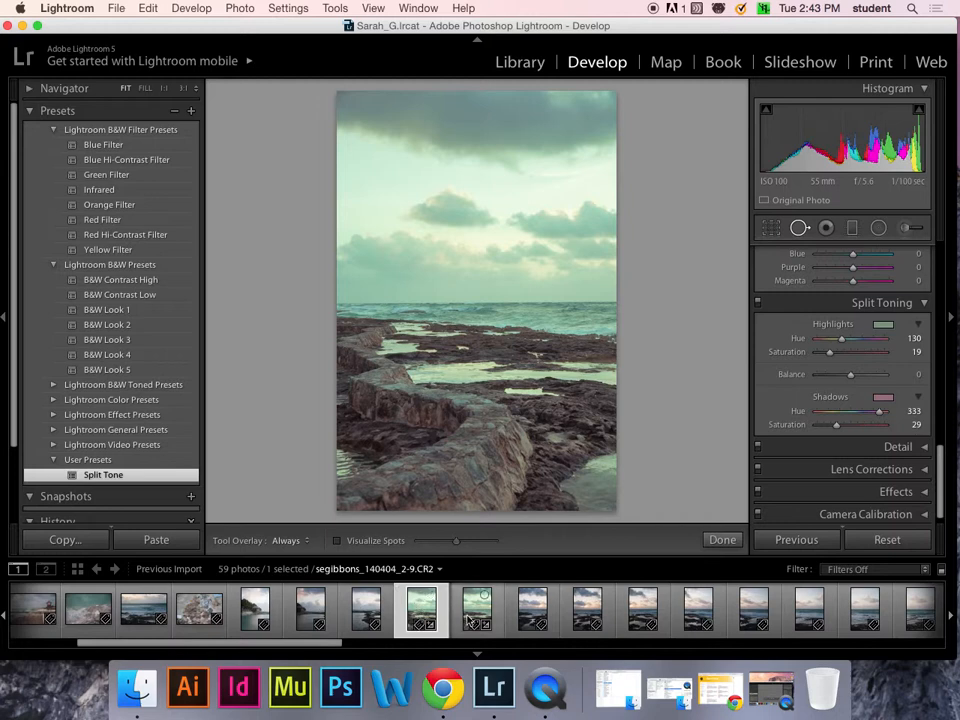
pyautogui.click(24, 110)
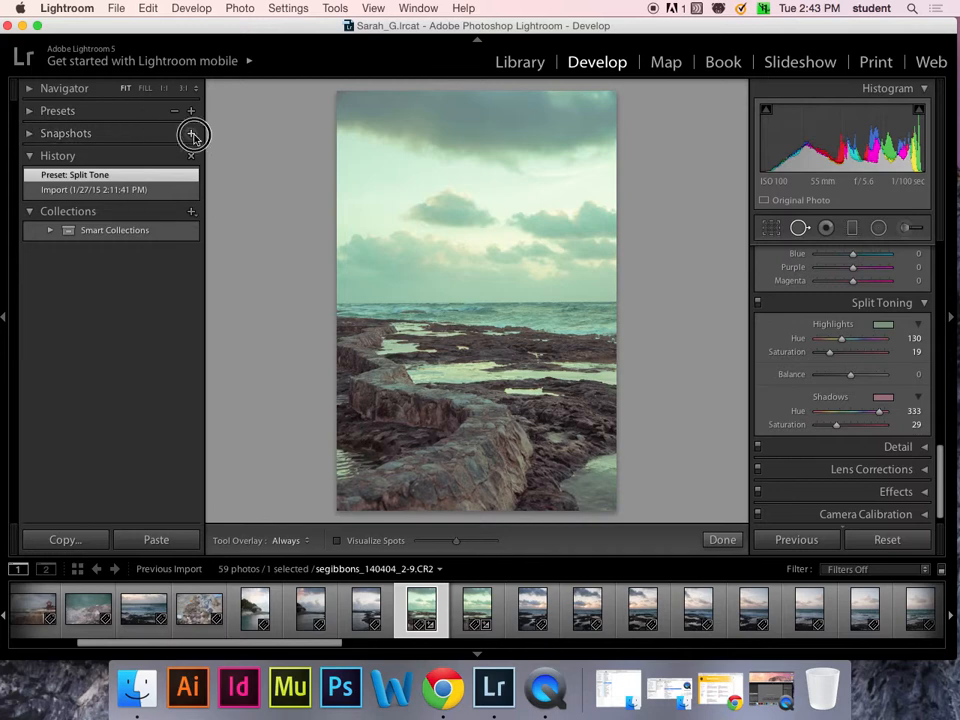
# - Save seascape 2-9's look as a 'Split Tone' snapshot and return to seascape 2-10
pyautogui.click(191, 134)
pyautogui.write('S')
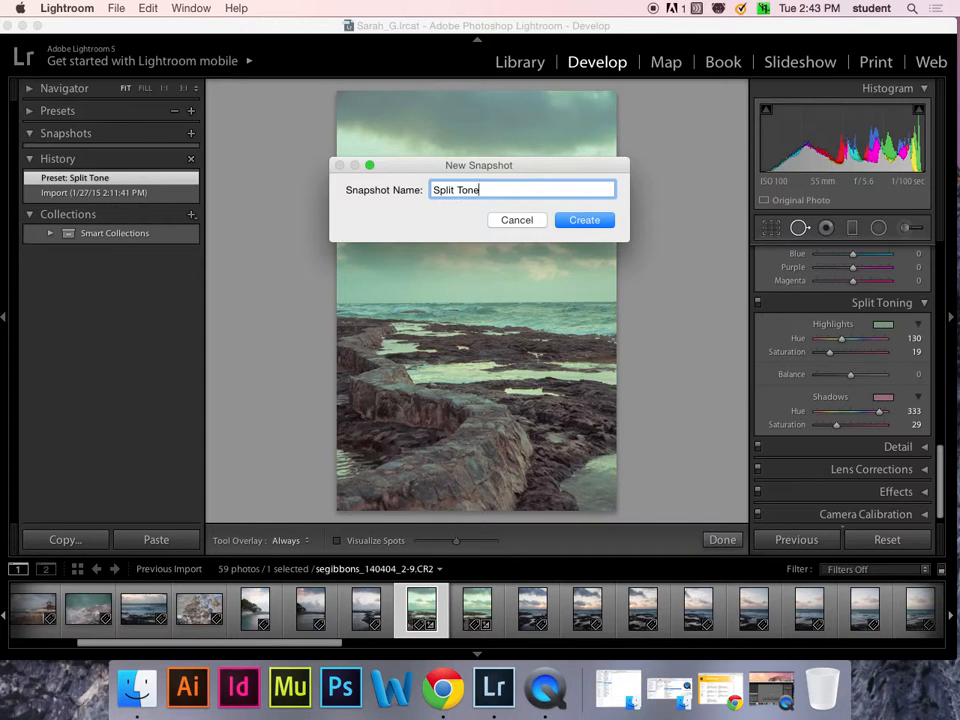
pyautogui.write('plit Tone')
pyautogui.click(606, 222)
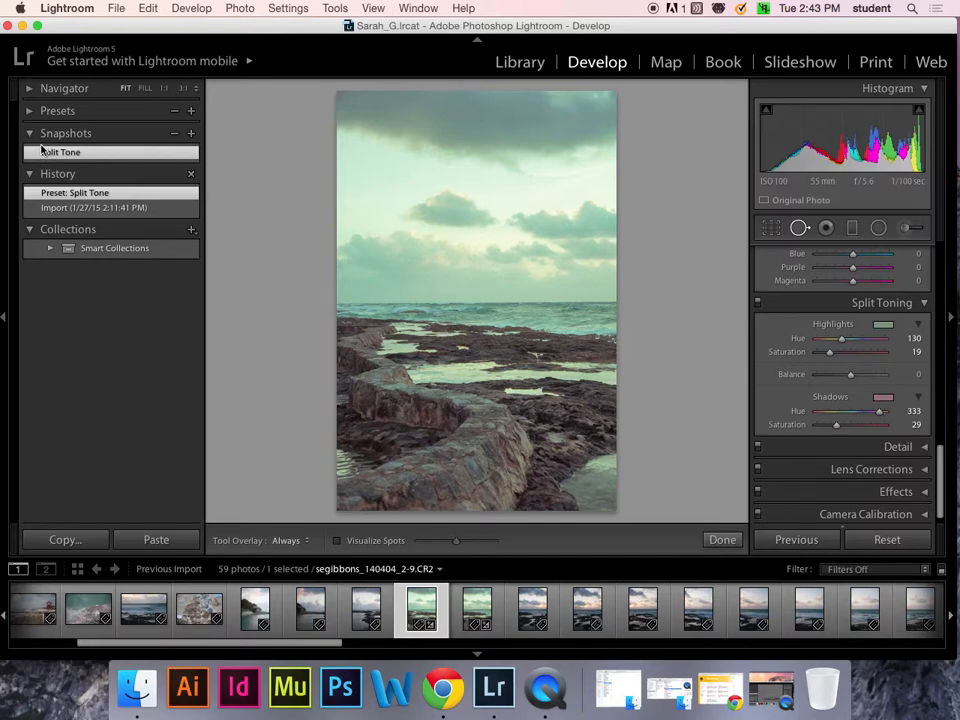
pyautogui.click(475, 610)
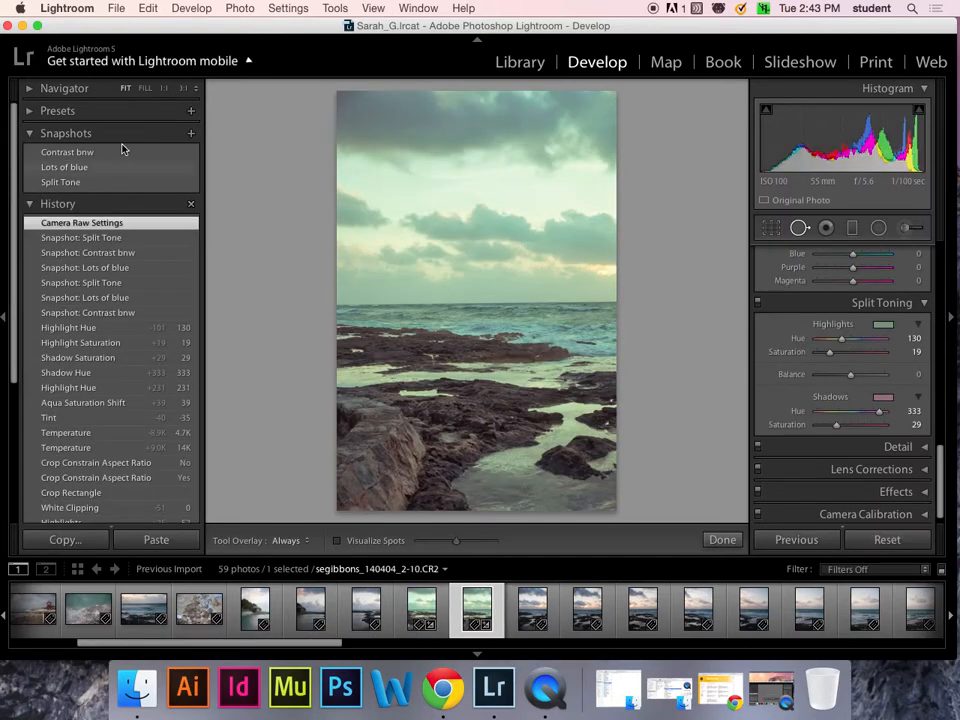
pyautogui.click(68, 152)
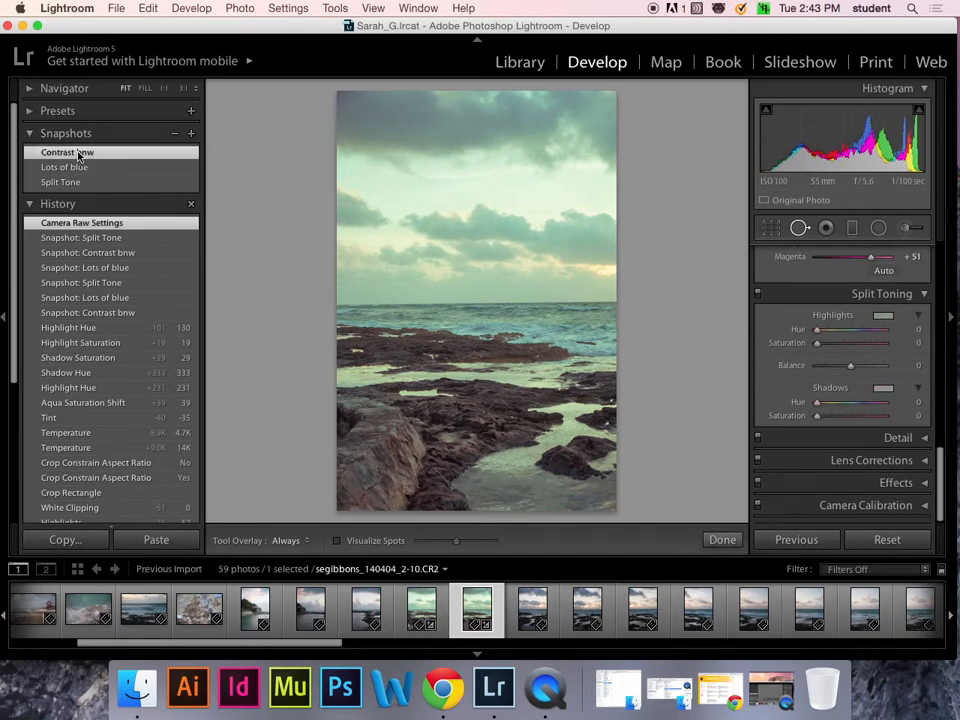
pyautogui.click(84, 168)
pyautogui.click(75, 182)
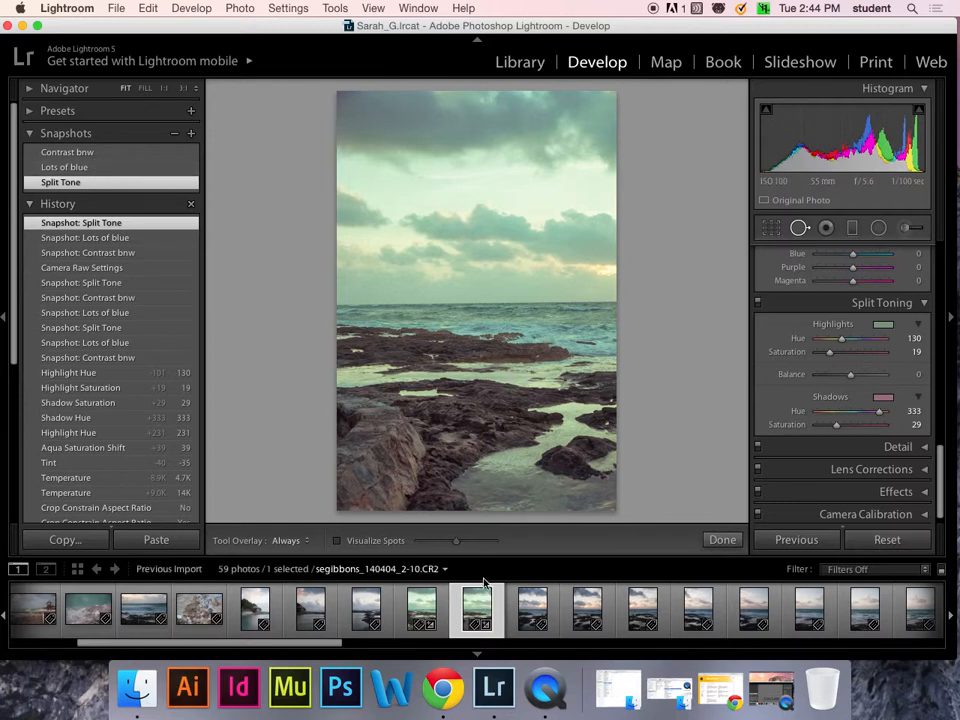
# - Compare the other split-toned and unedited seascapes in a larger filmstrip, then reselect seascape 2-10
pyautogui.moveTo(484, 558); pyautogui.dragTo(481, 448)
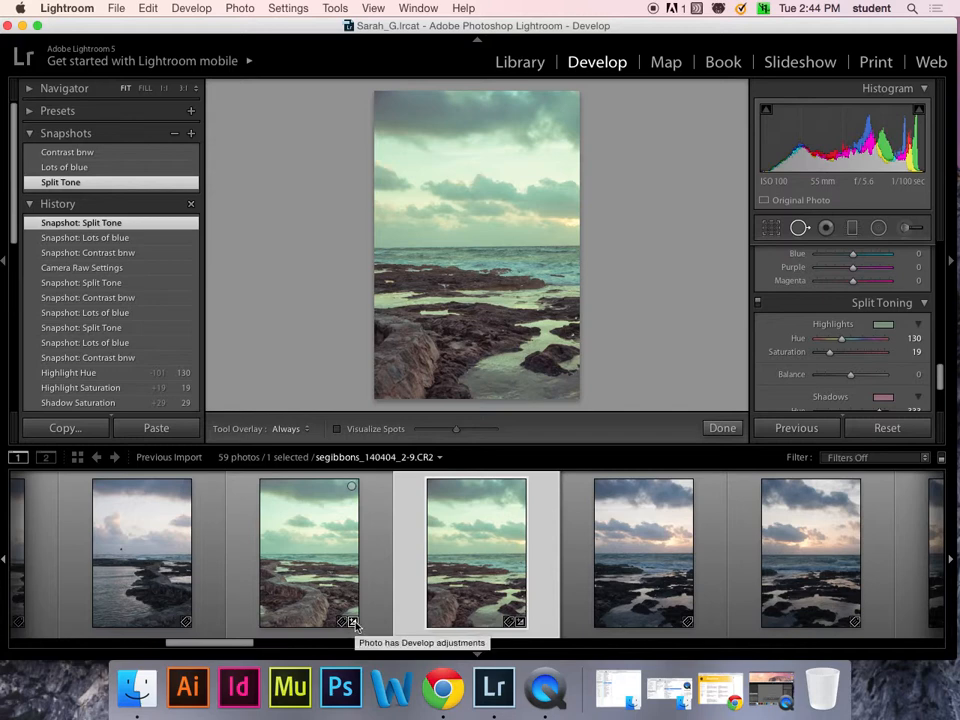
pyautogui.click(353, 624)
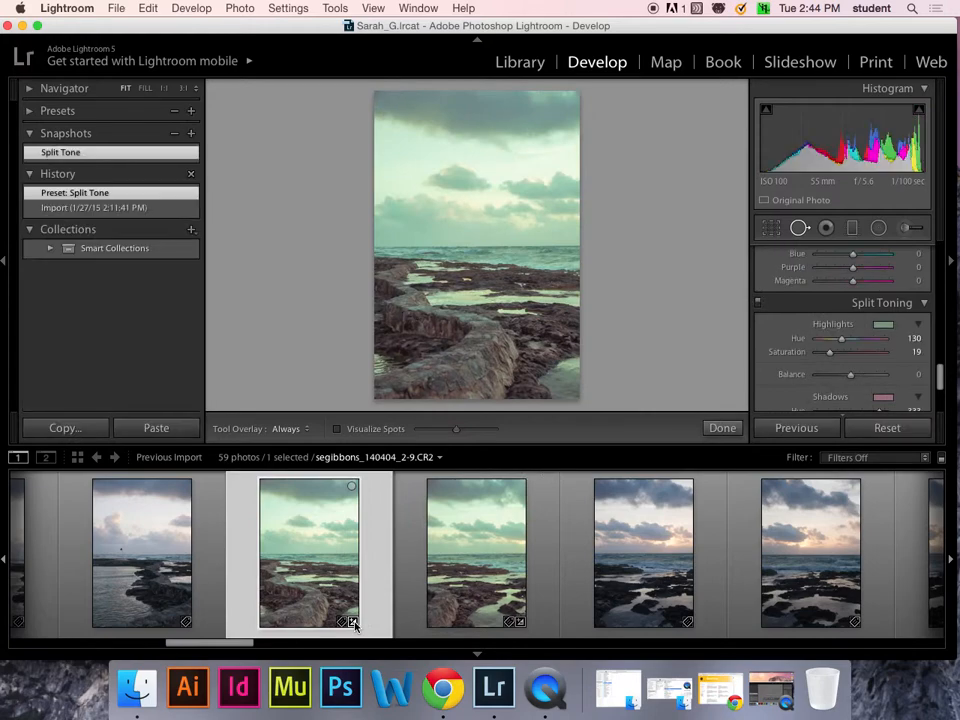
pyautogui.click(180, 549)
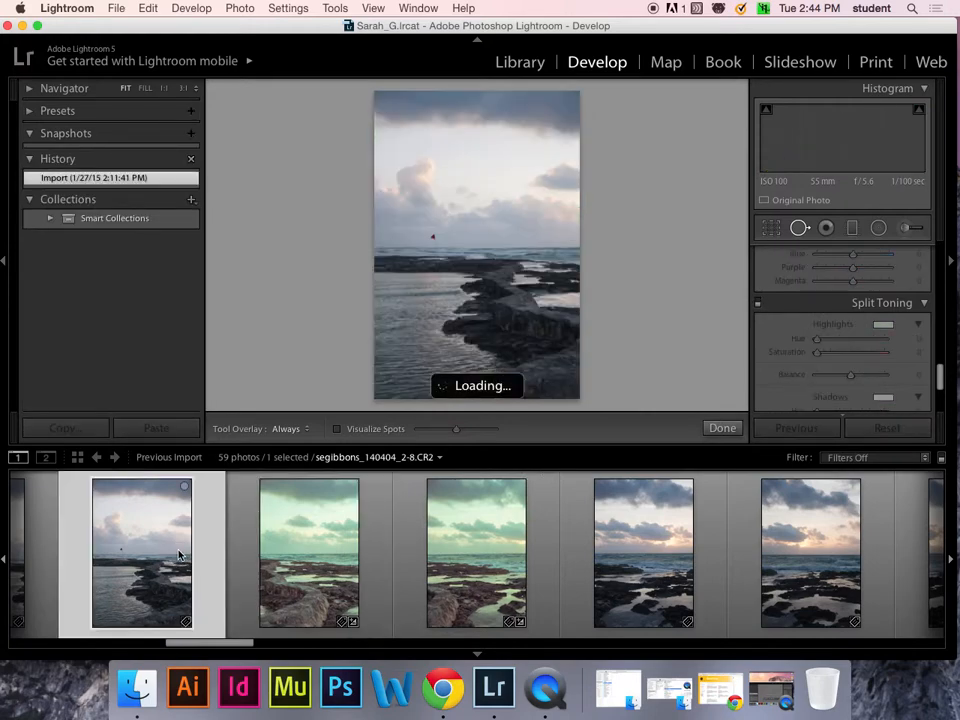
pyautogui.moveTo(474, 444); pyautogui.dragTo(478, 508)
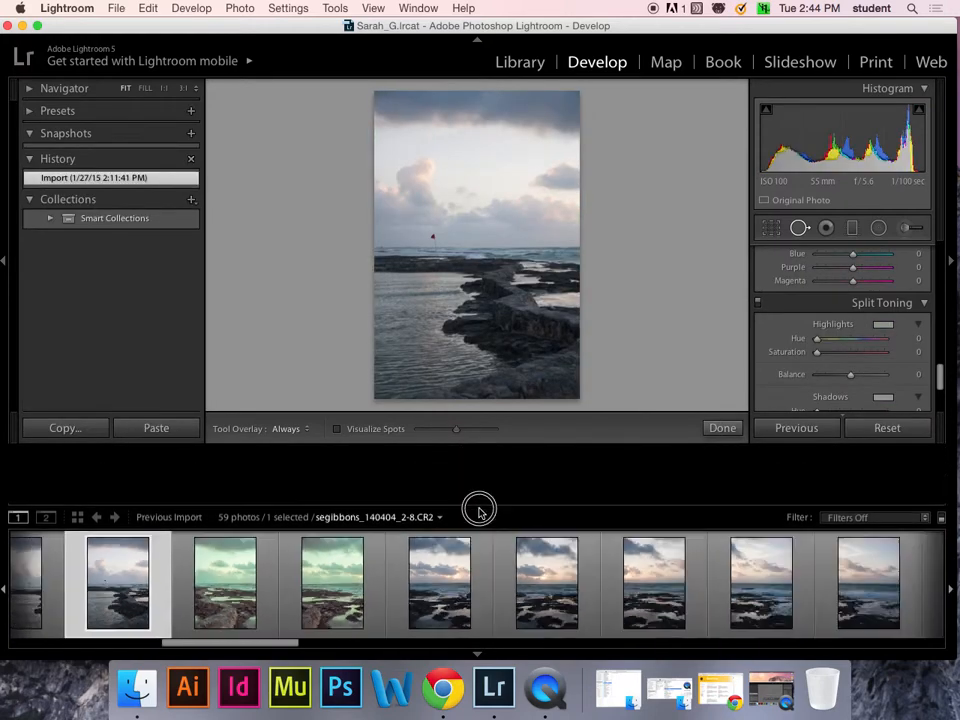
pyautogui.click(355, 560)
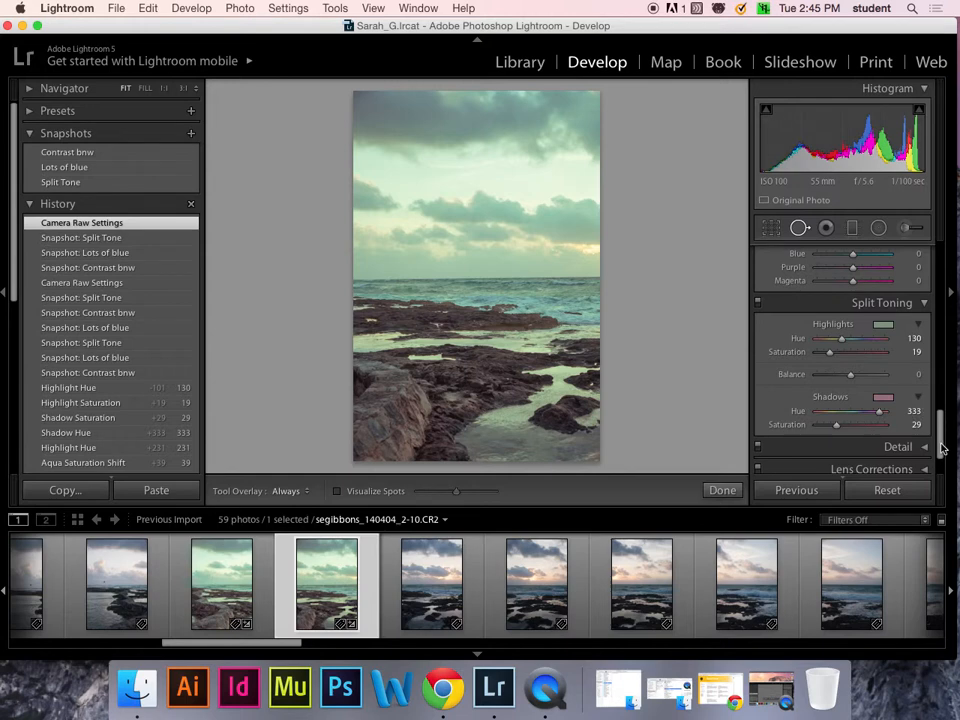
# - Collapse the Split Toning, HSL, Tone Curve and Basic panels
pyautogui.moveTo(936, 443); pyautogui.dragTo(936, 489)
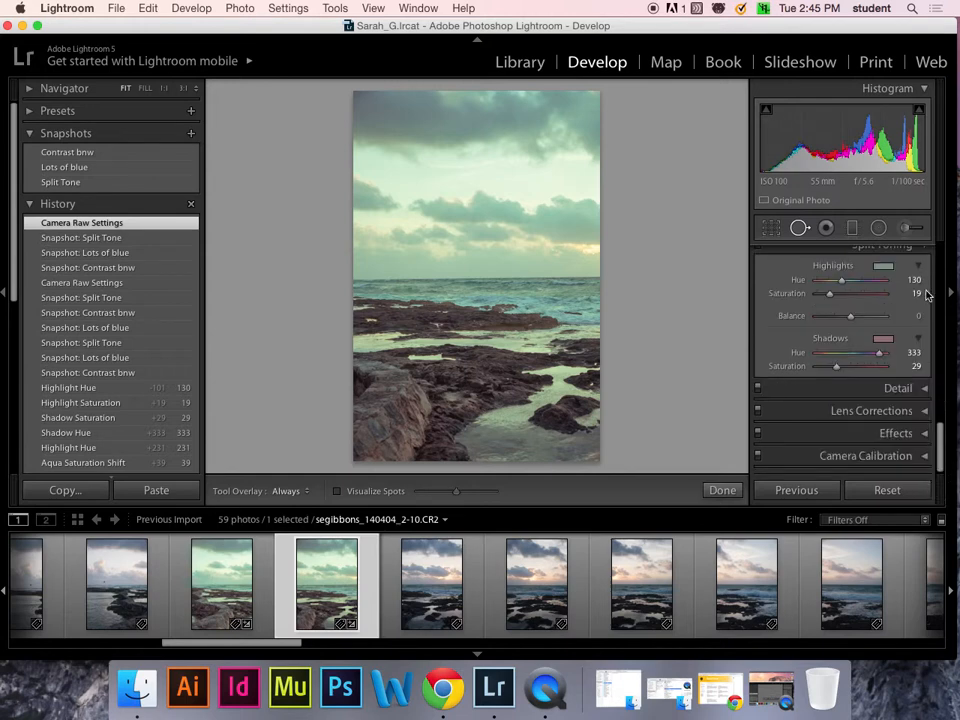
pyautogui.scroll(3, 940, 408)
pyautogui.click(926, 355)
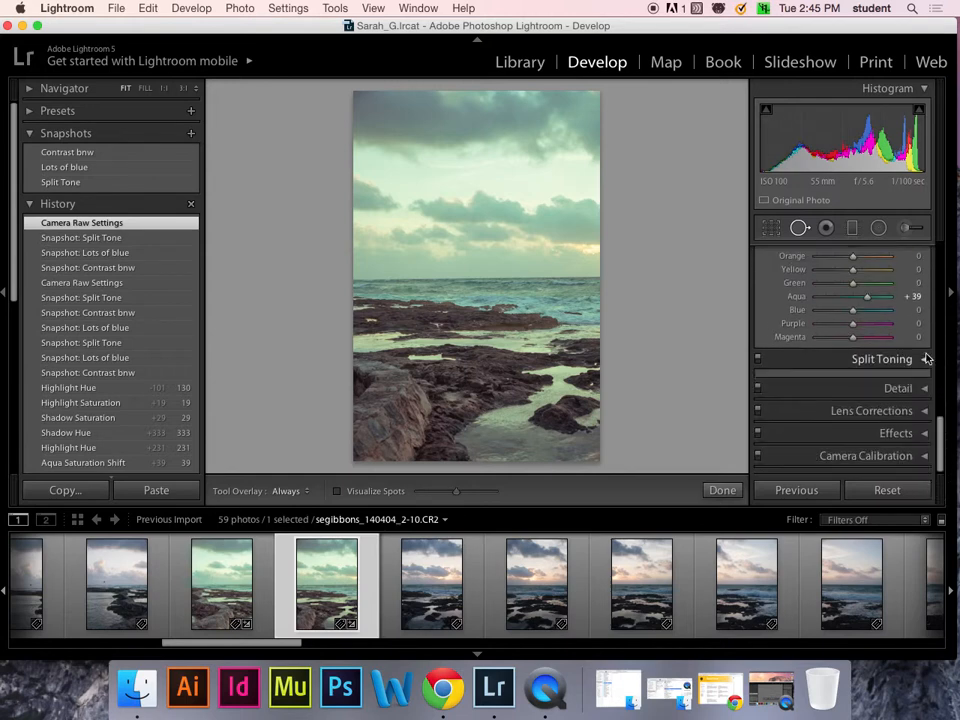
pyautogui.scroll(3, 936, 364)
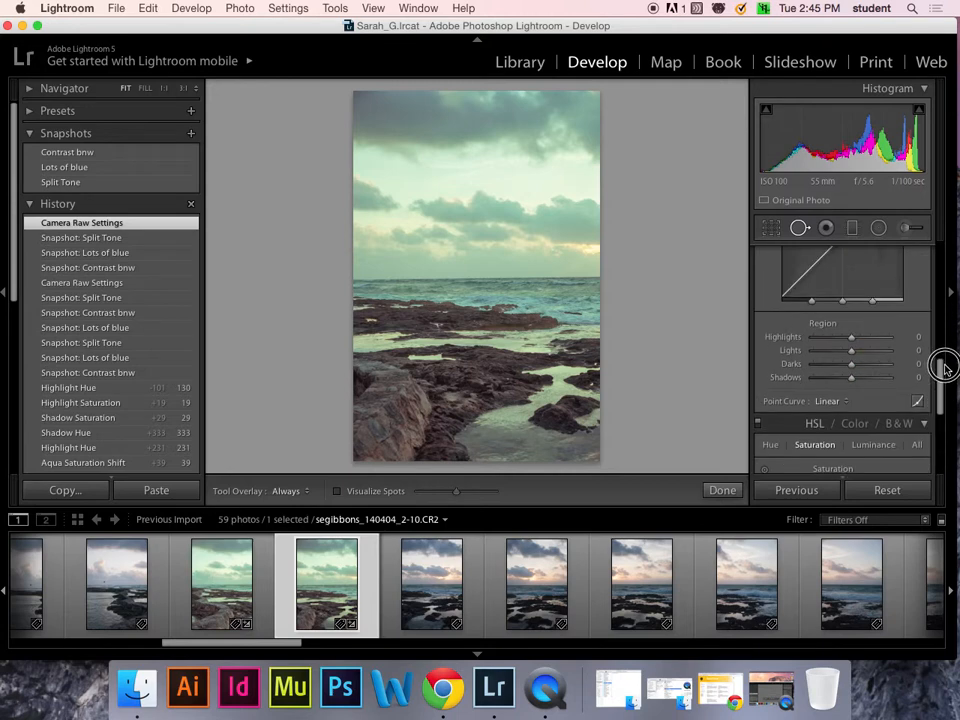
pyautogui.click(925, 423)
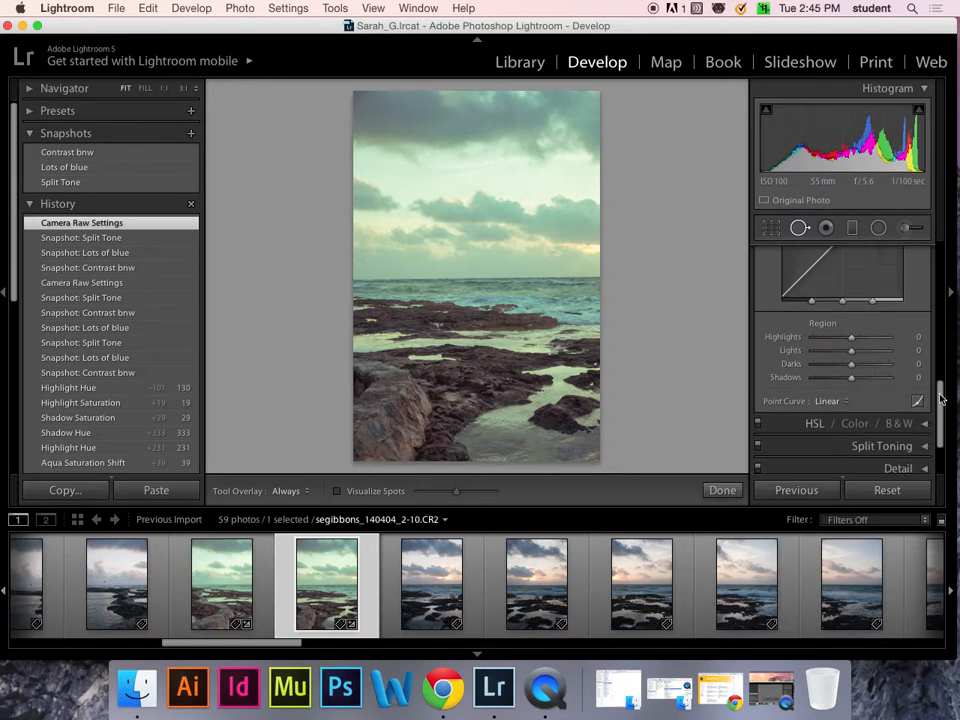
pyautogui.scroll(5, 942, 342)
pyautogui.click(922, 355)
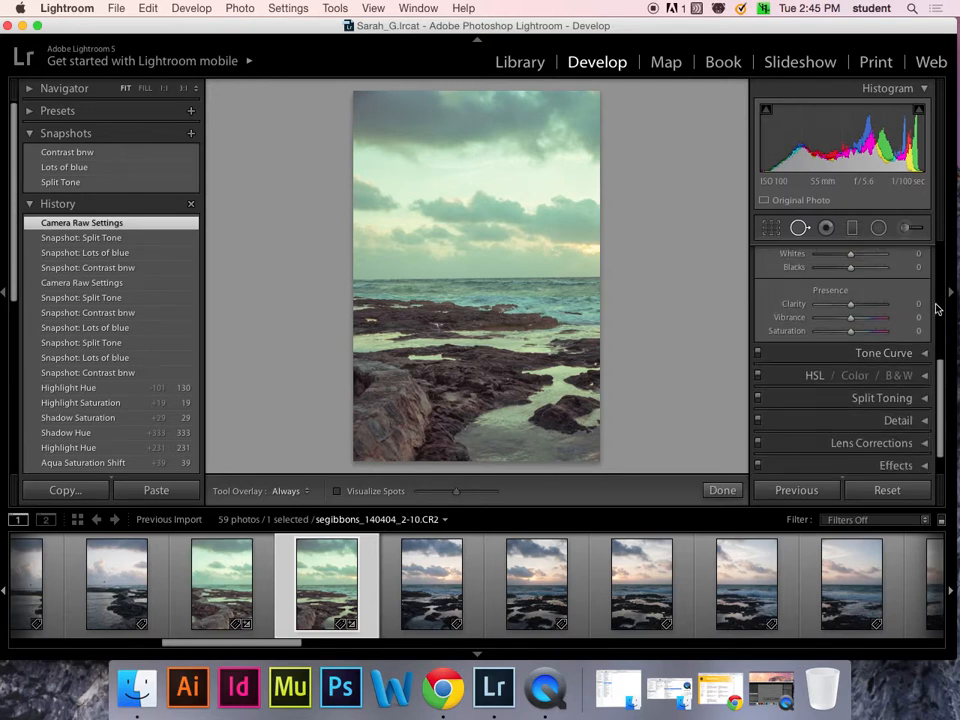
pyautogui.scroll(5, 943, 300)
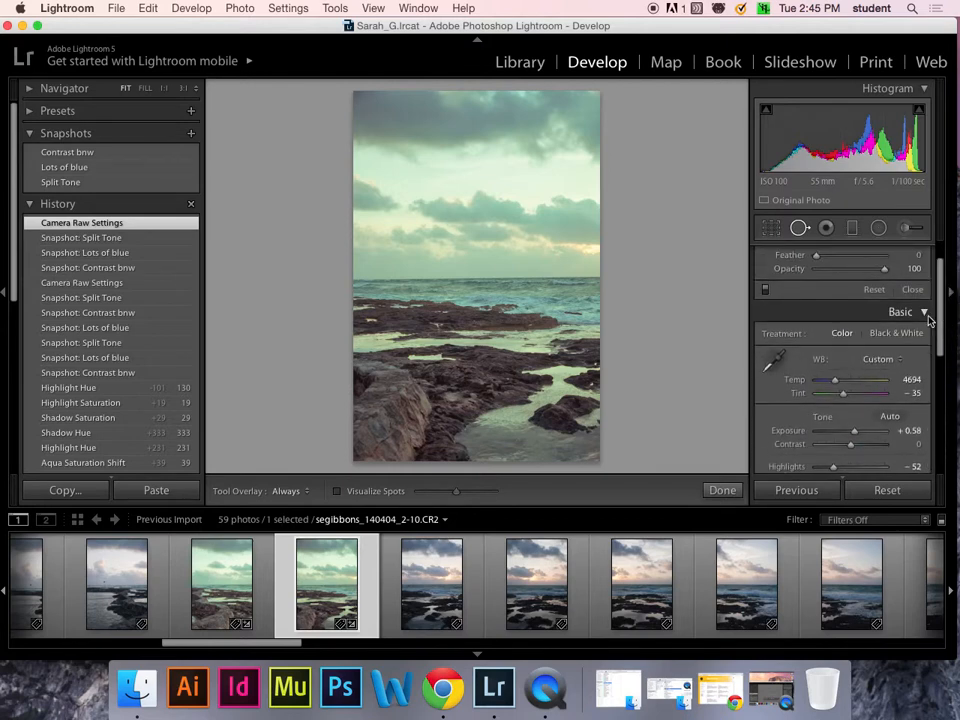
pyautogui.click(922, 311)
pyautogui.scroll(1, 946, 261)
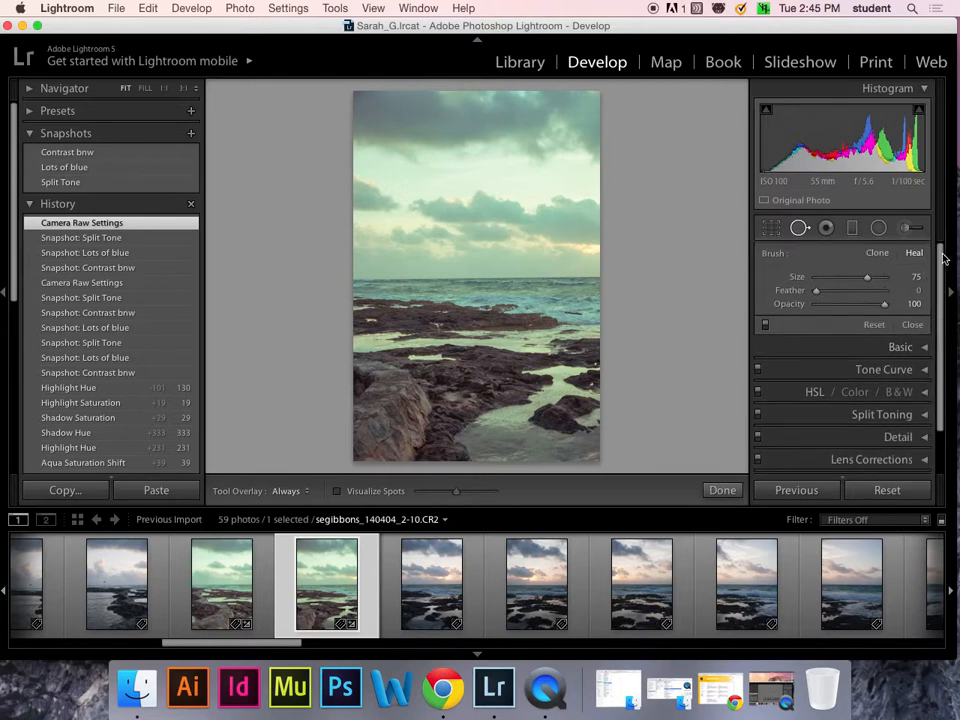
# - Expand the Detail panel (sharpening Amount 25, Radius 1.0, Detail 25, Color noise 25), dismissing the crop overlay
pyautogui.click(772, 227)
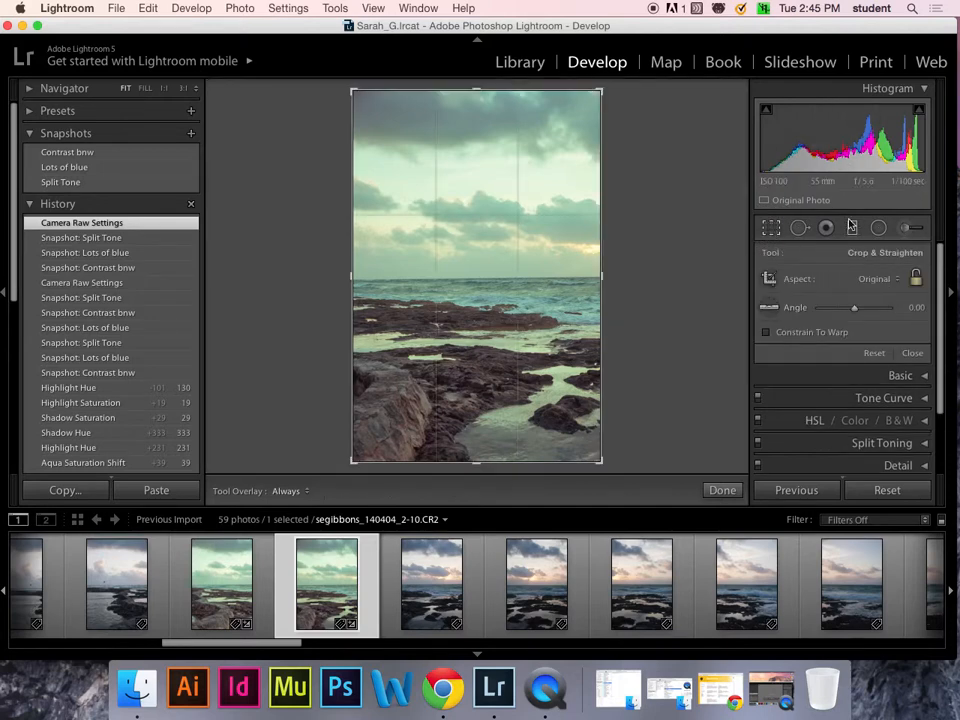
pyautogui.scroll(-3, 946, 290)
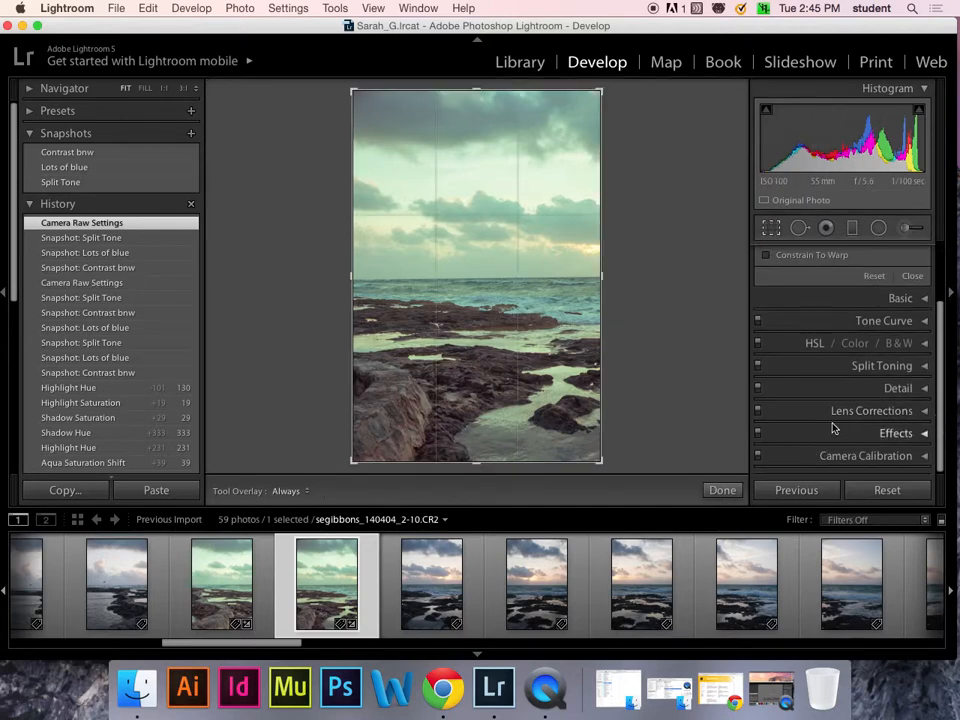
pyautogui.click(925, 366)
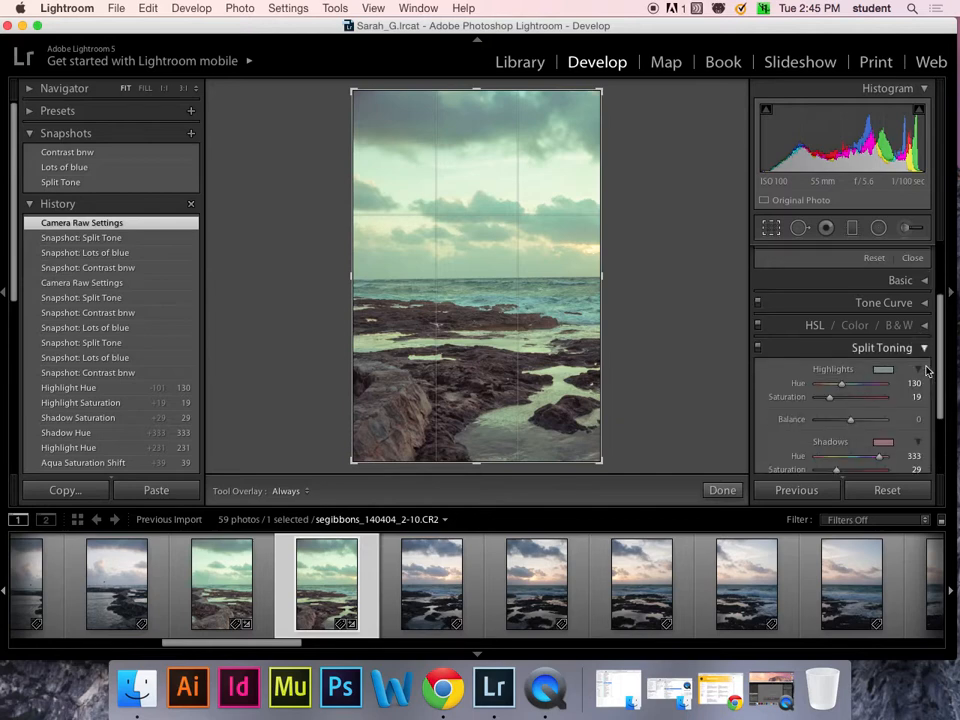
pyautogui.scroll(-2, 935, 360)
pyautogui.moveTo(940, 352); pyautogui.dragTo(940, 359)
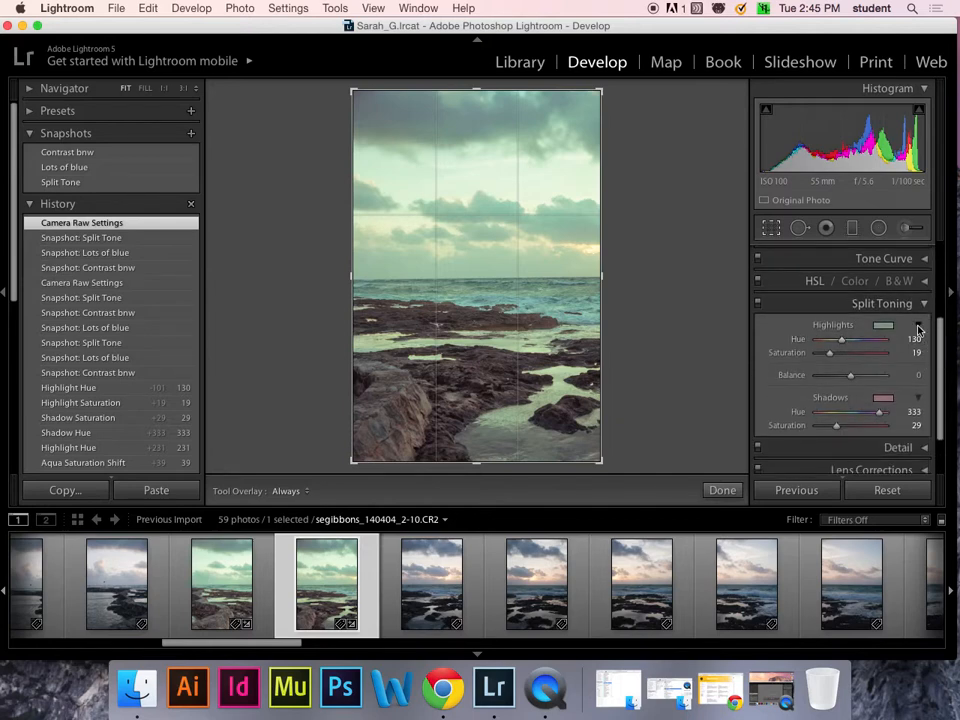
pyautogui.click(926, 306)
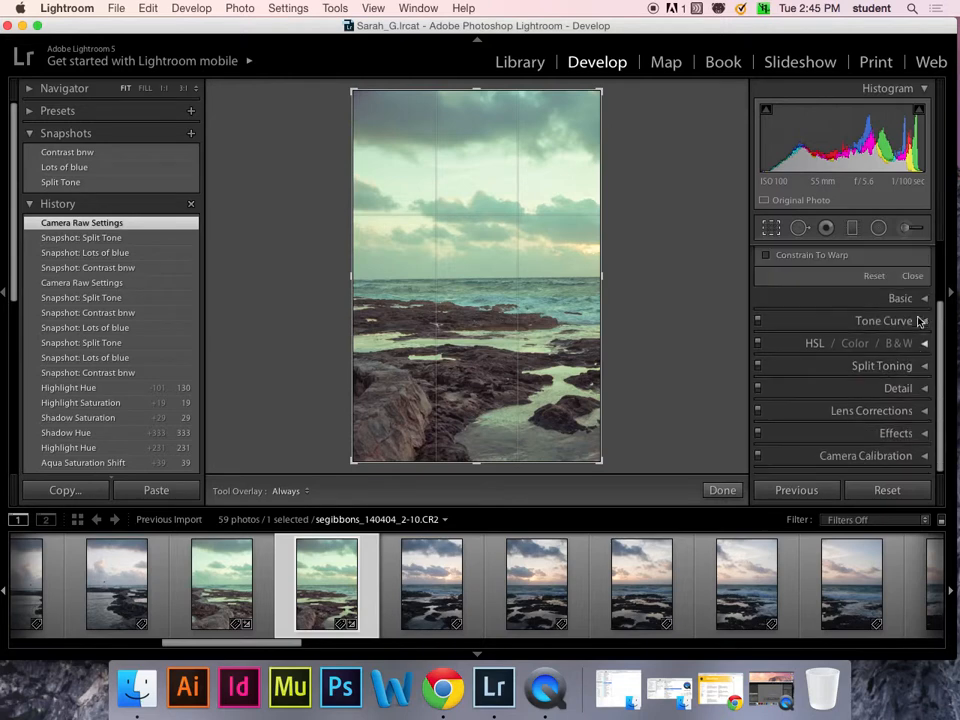
pyautogui.click(924, 390)
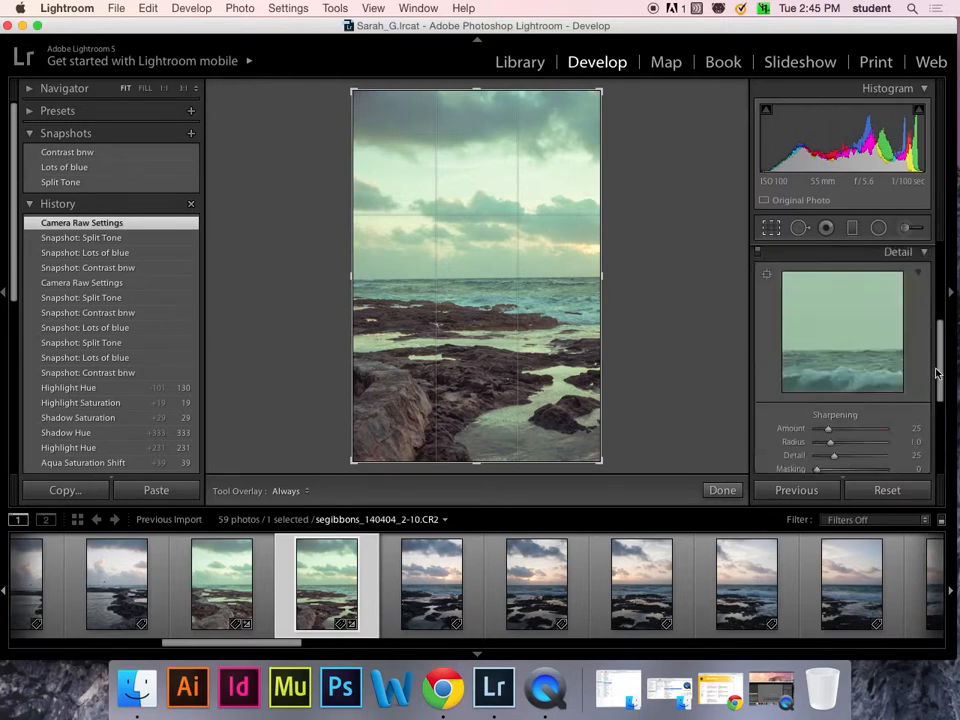
pyautogui.scroll(-3, 915, 381)
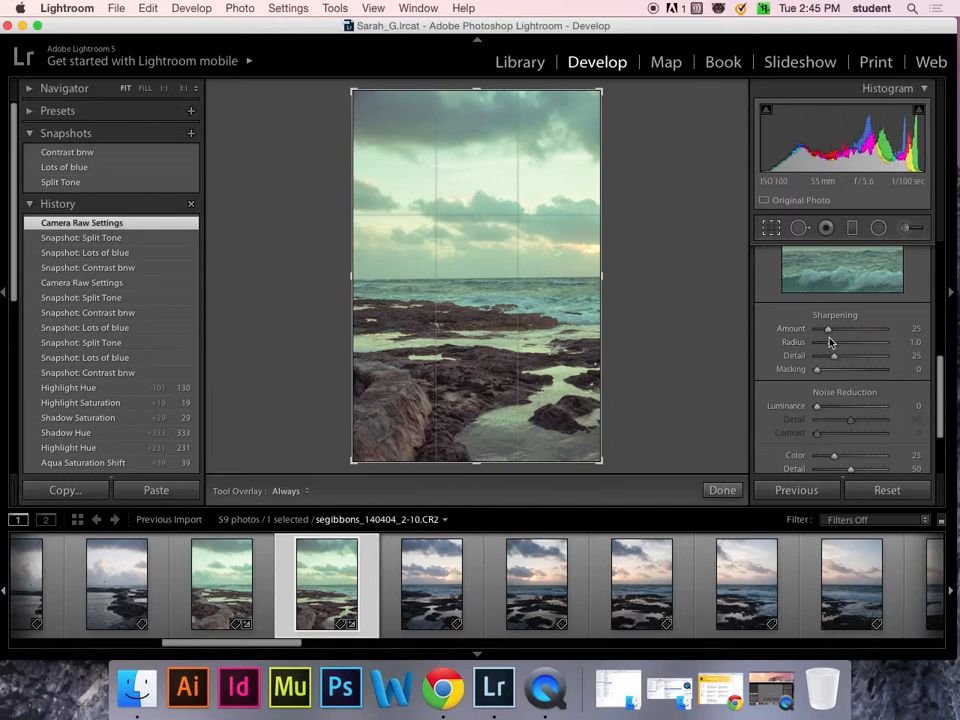
pyautogui.scroll(-2, 850, 390)
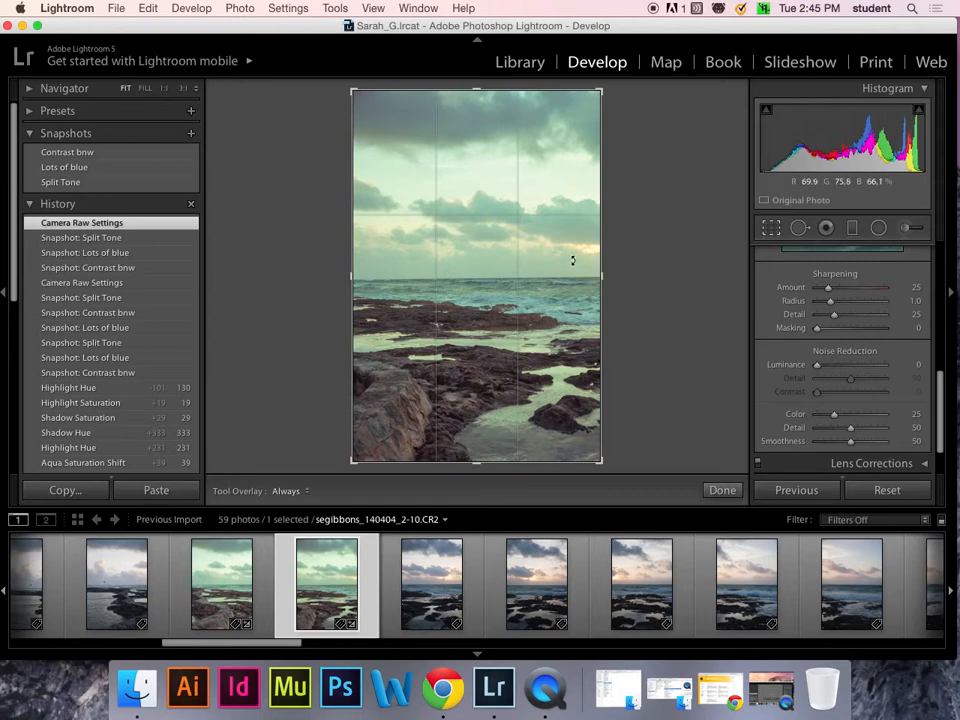
pyautogui.click(768, 232)
pyautogui.scroll(-2, 898, 369)
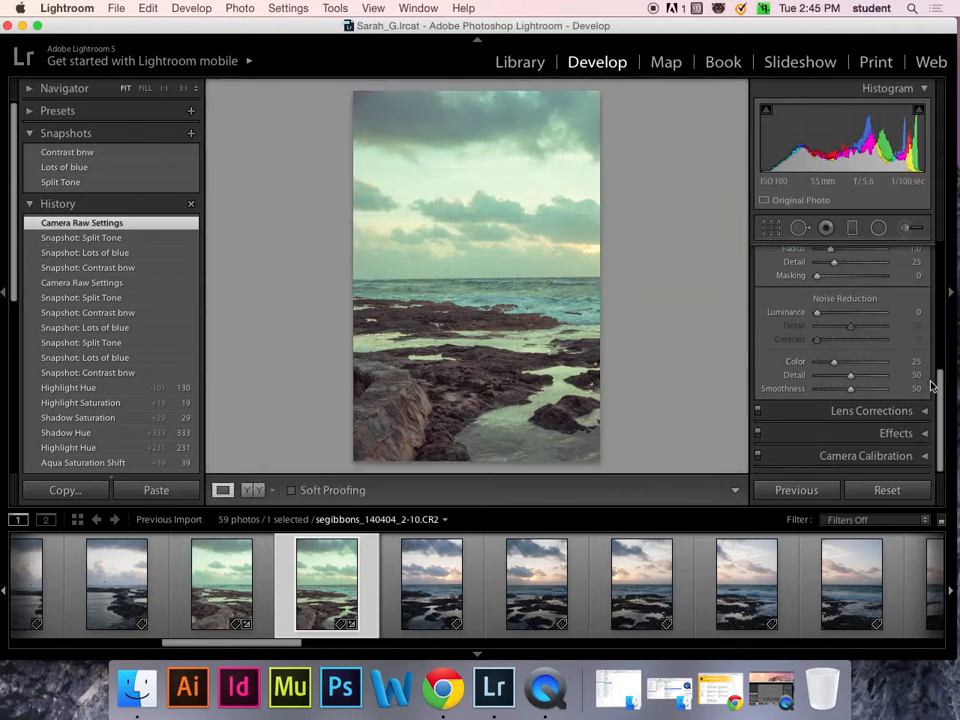
# - Show Lens Corrections' Color options and try Remove Chromatic Aberration, leaving it off
pyautogui.click(925, 410)
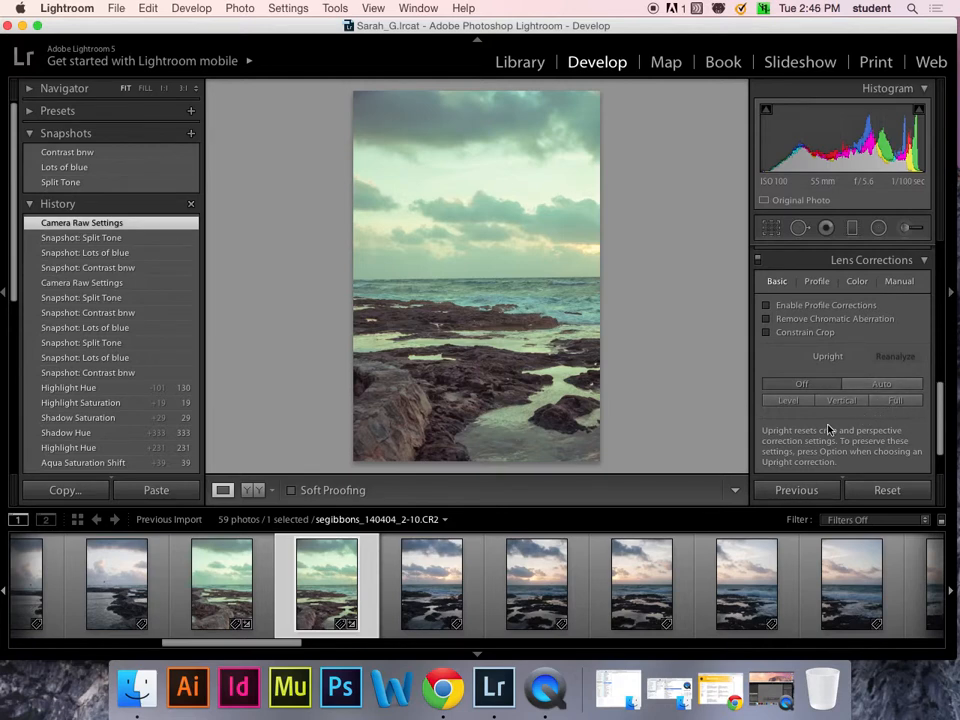
pyautogui.click(818, 285)
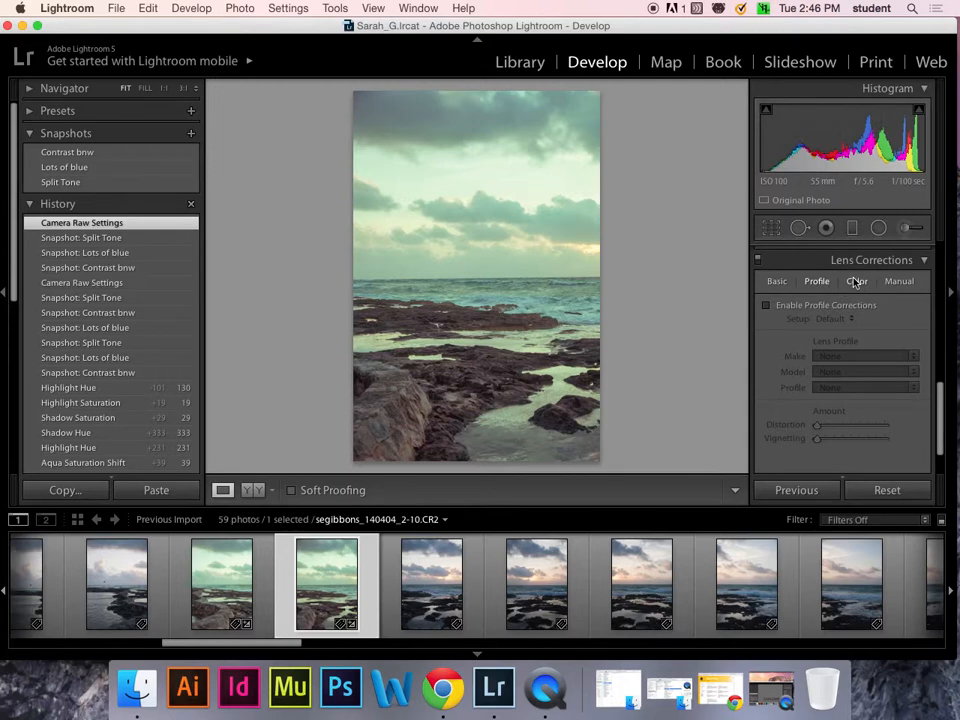
pyautogui.click(855, 281)
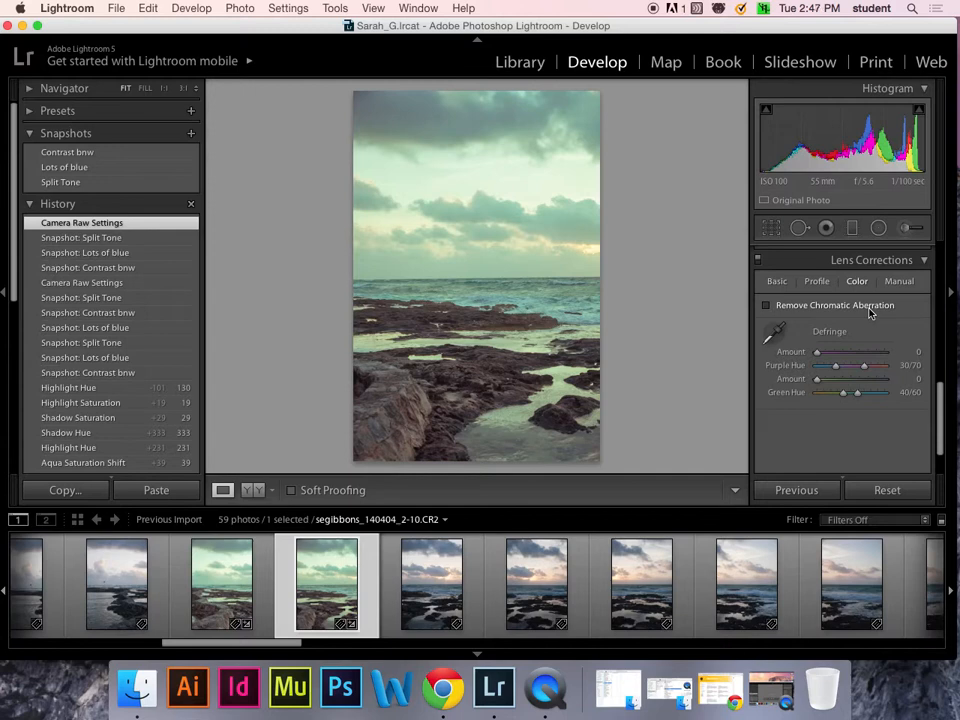
pyautogui.click(766, 306)
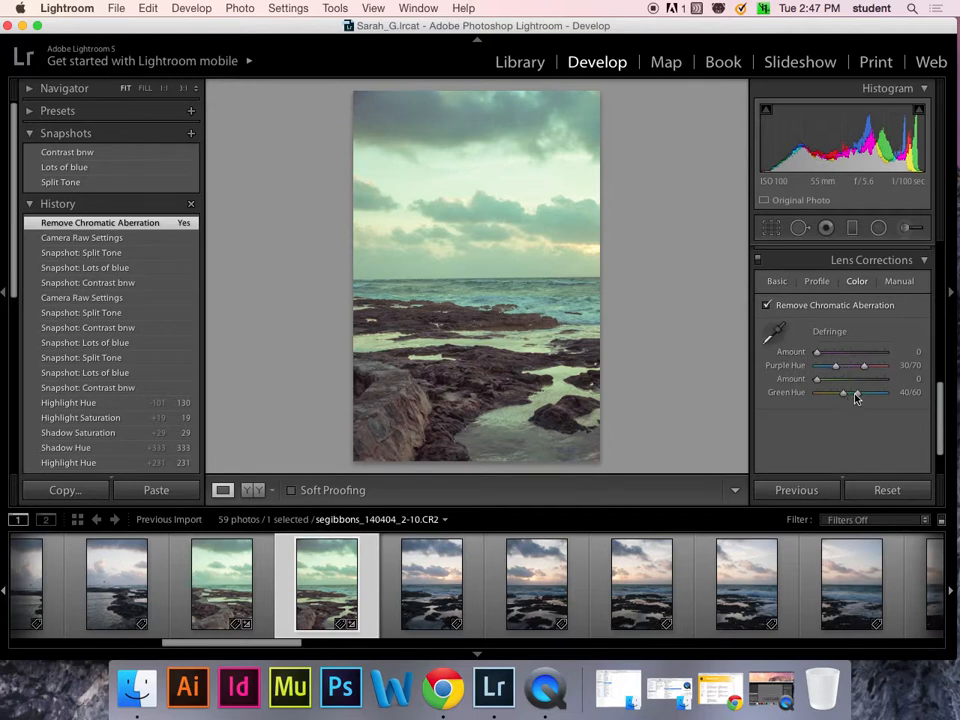
pyautogui.click(767, 306)
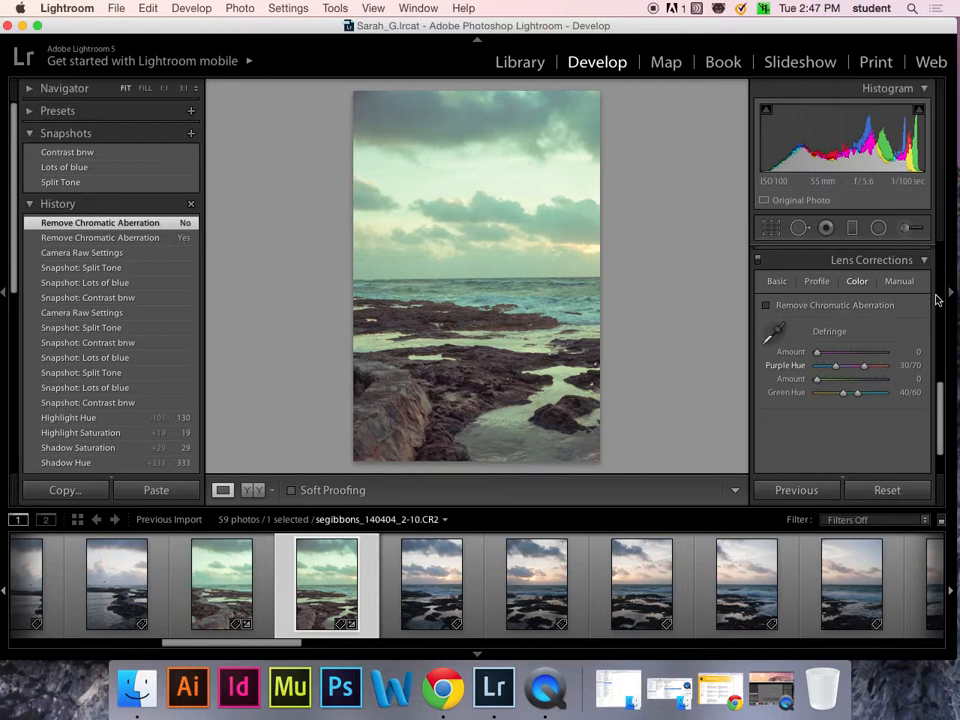
pyautogui.scroll(-5, 941, 405)
pyautogui.scroll(10, 936, 413)
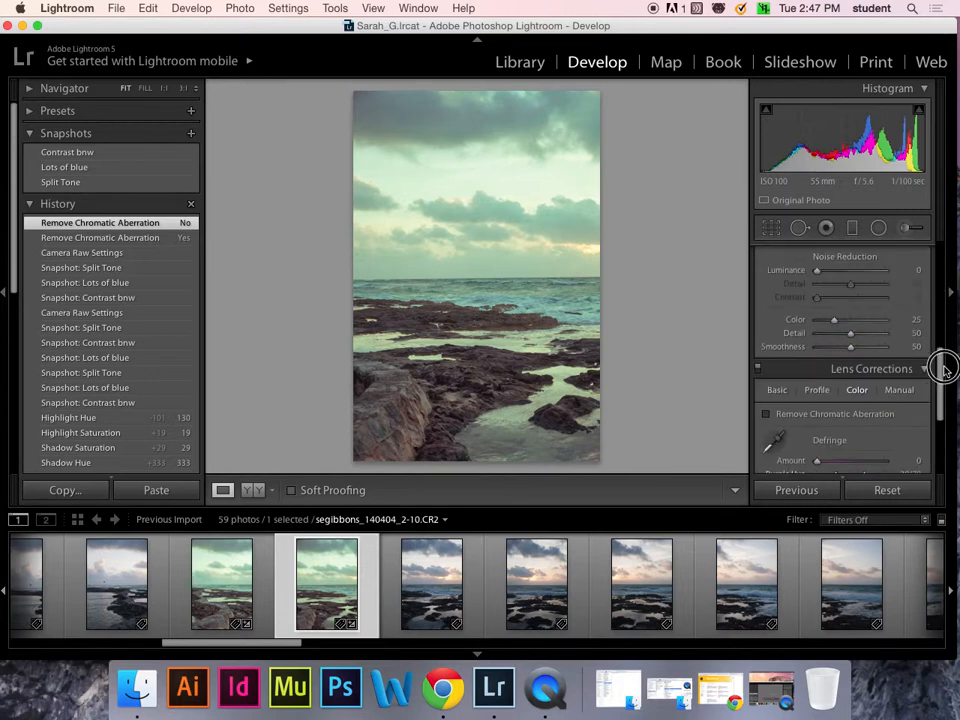
pyautogui.scroll(-3, 938, 392)
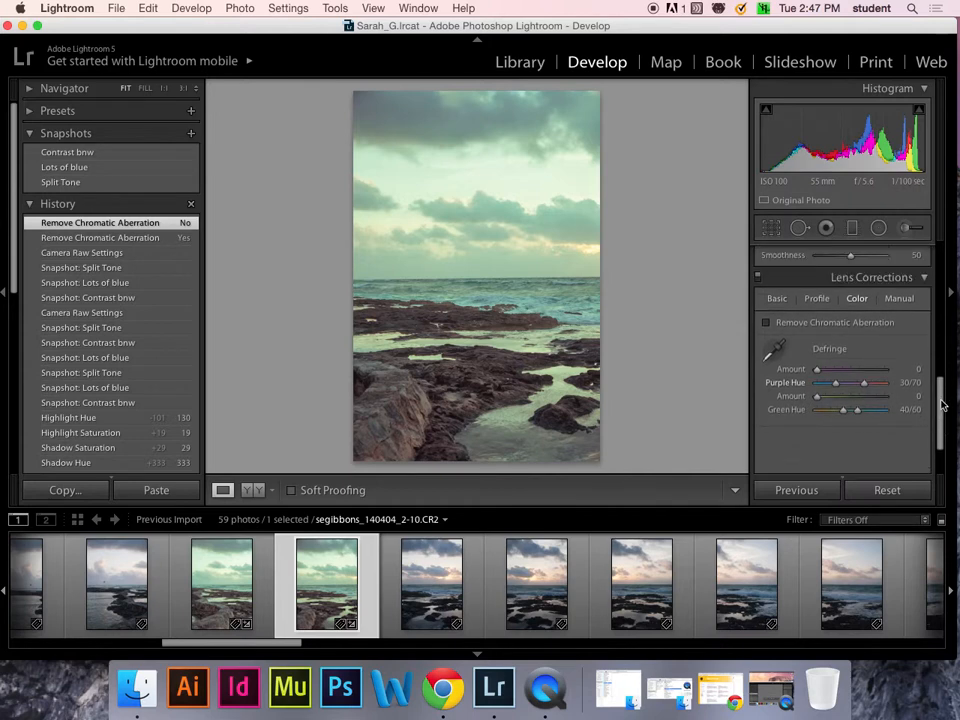
# - Try Manual Horizontal perspective and +57 Distortion adjustments, undoing both so Distortion stays 0
pyautogui.click(905, 300)
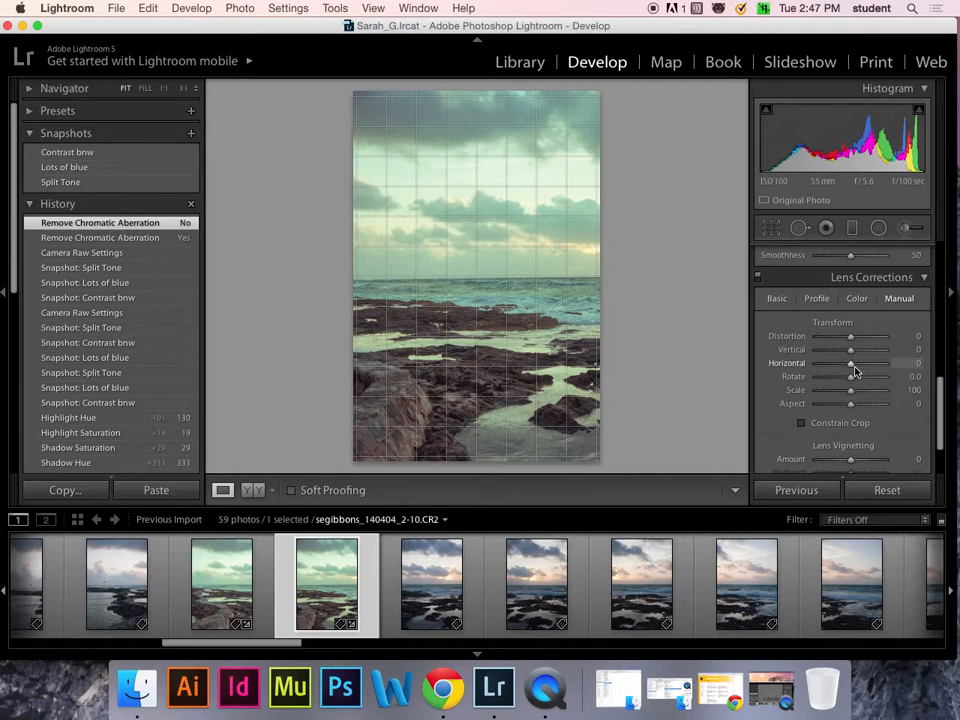
pyautogui.moveTo(850, 364)
pyautogui.mouseDown()
pyautogui.moveTo(836, 366)
pyautogui.moveTo(849, 364)
pyautogui.mouseUp()
pyautogui.press('super+z')
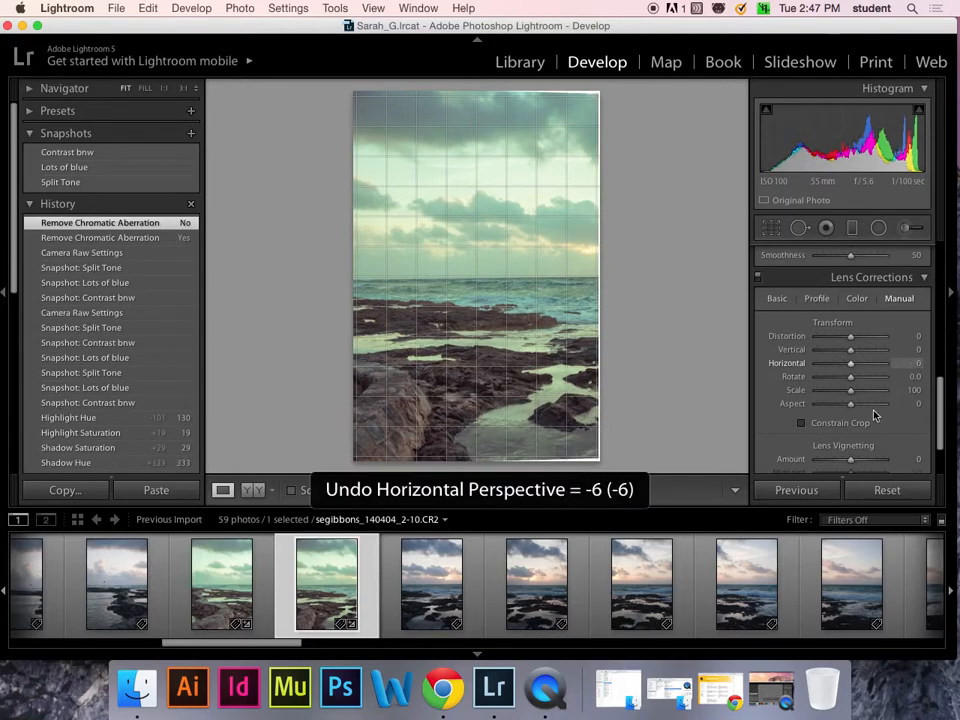
pyautogui.scroll(-3, 943, 456)
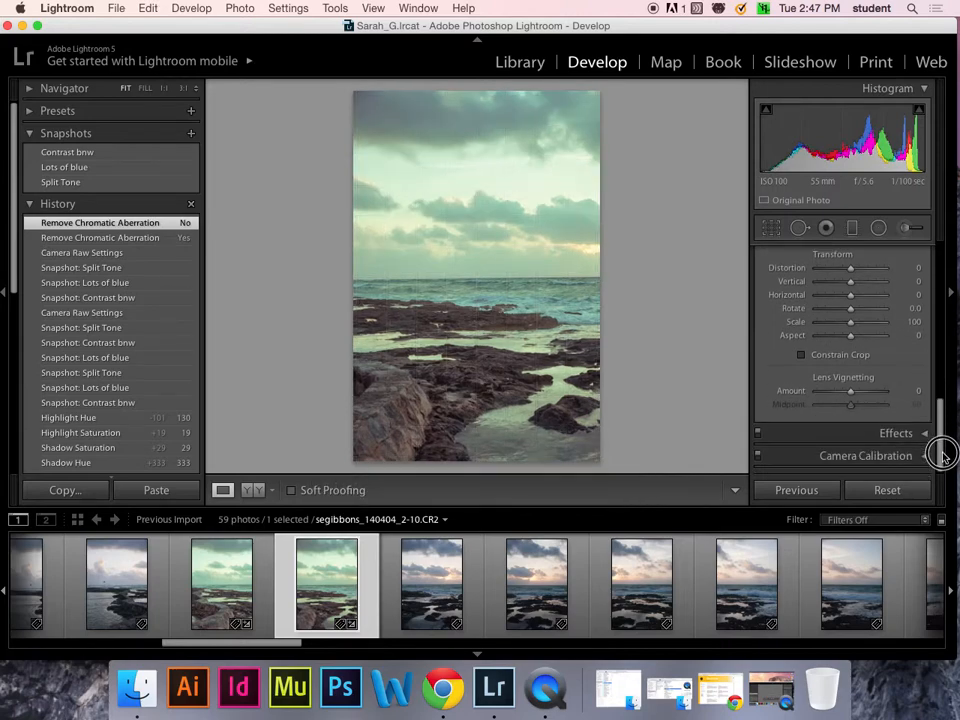
pyautogui.scroll(2, 943, 456)
pyautogui.moveTo(850, 347)
pyautogui.mouseDown()
pyautogui.moveTo(817, 350)
pyautogui.moveTo(868, 347)
pyautogui.mouseUp()
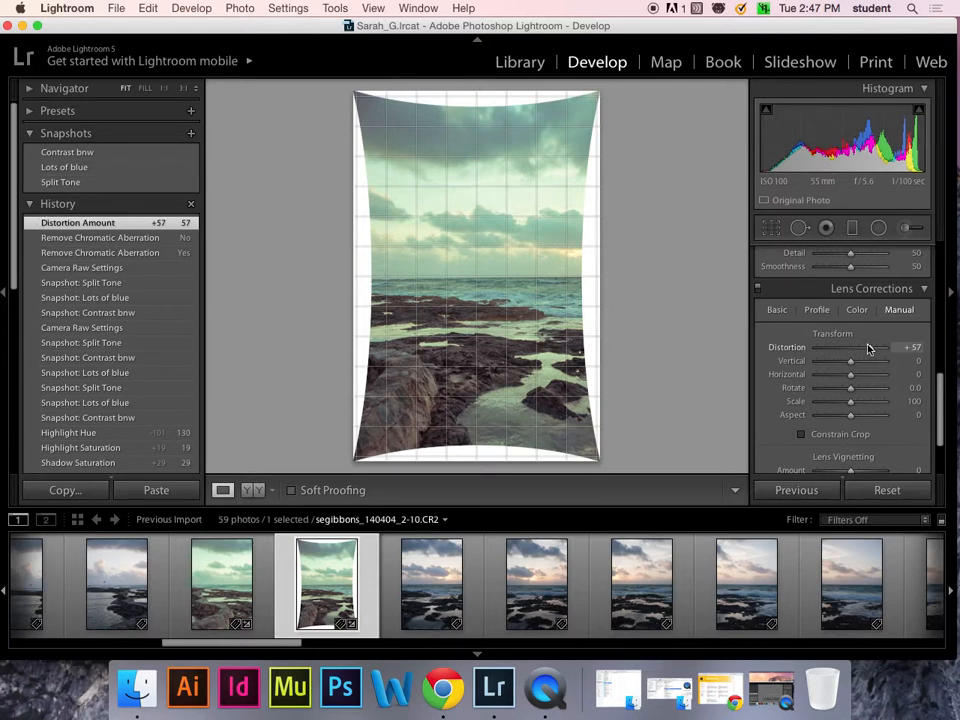
pyautogui.press('super+z')
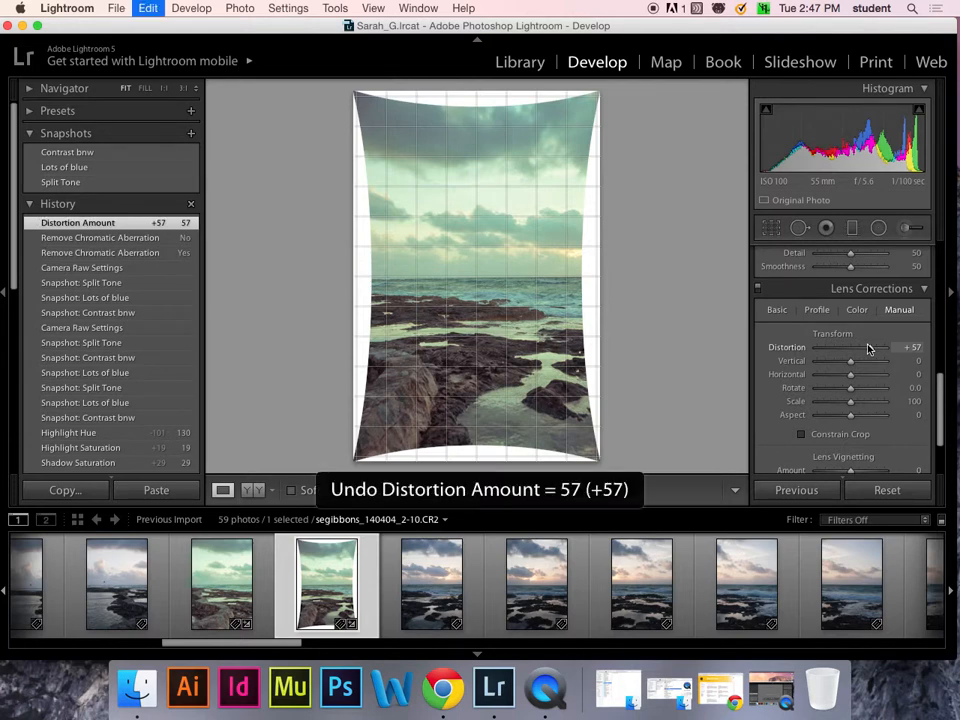
pyautogui.moveTo(940, 430); pyautogui.dragTo(941, 450)
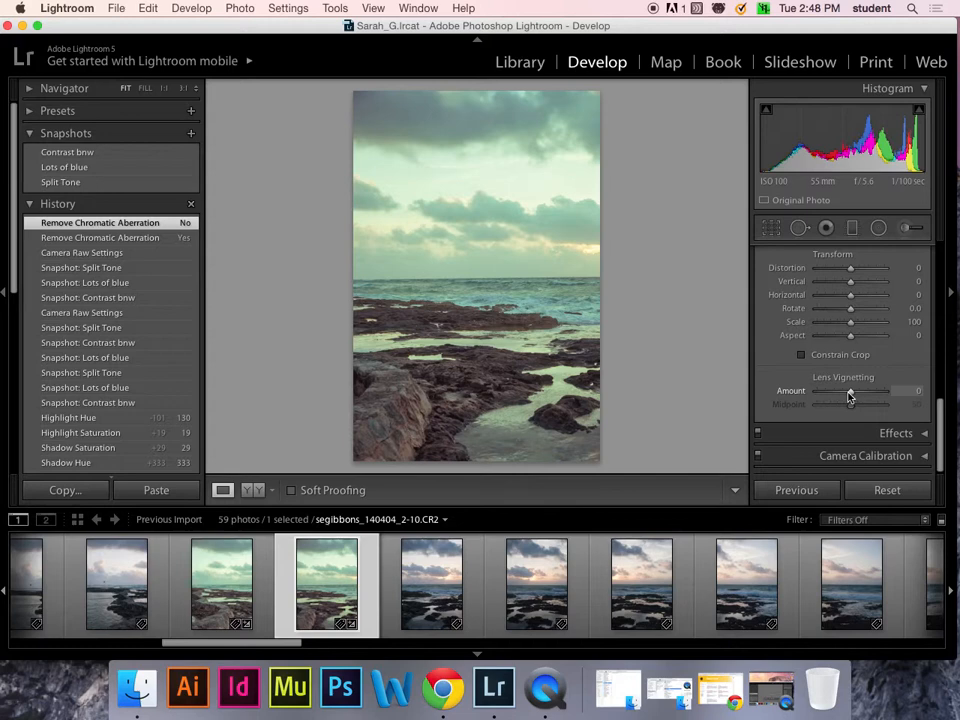
# - Adjust the Lens Vignetting Amount back and forth, settling at -41 with Midpoint 50
pyautogui.moveTo(850, 392); pyautogui.dragTo(806, 390)
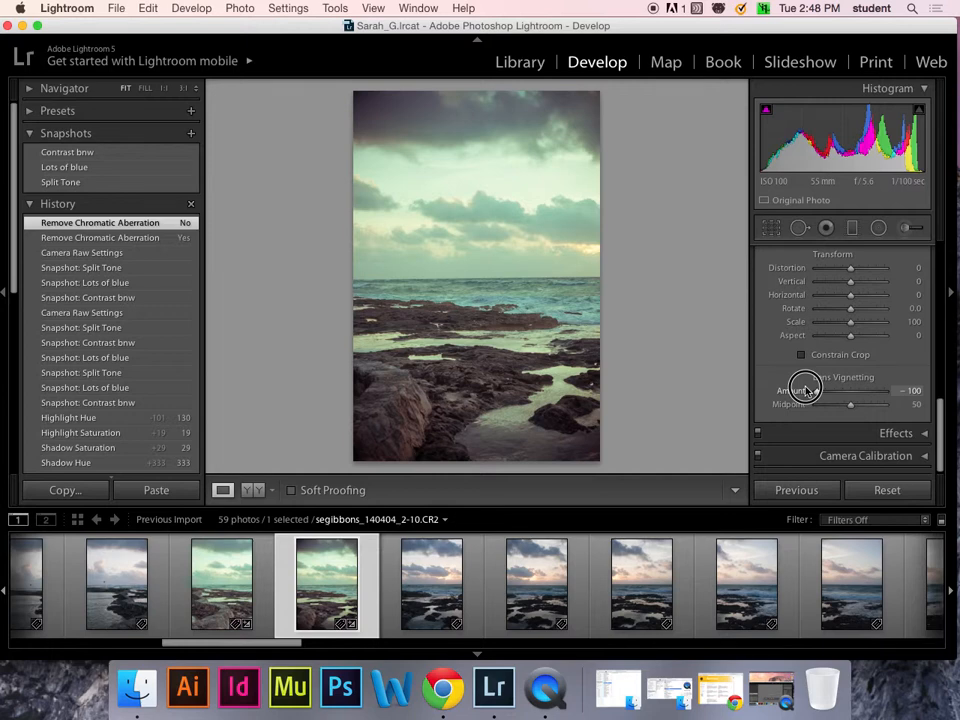
pyautogui.moveTo(806, 390); pyautogui.dragTo(866, 392)
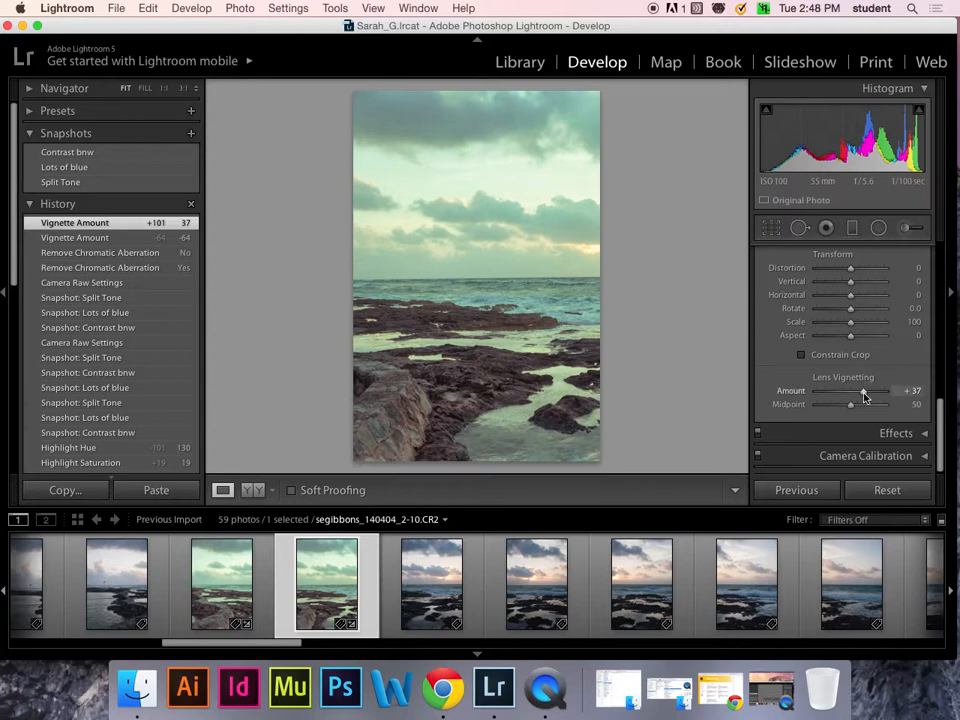
pyautogui.moveTo(864, 390); pyautogui.dragTo(812, 393)
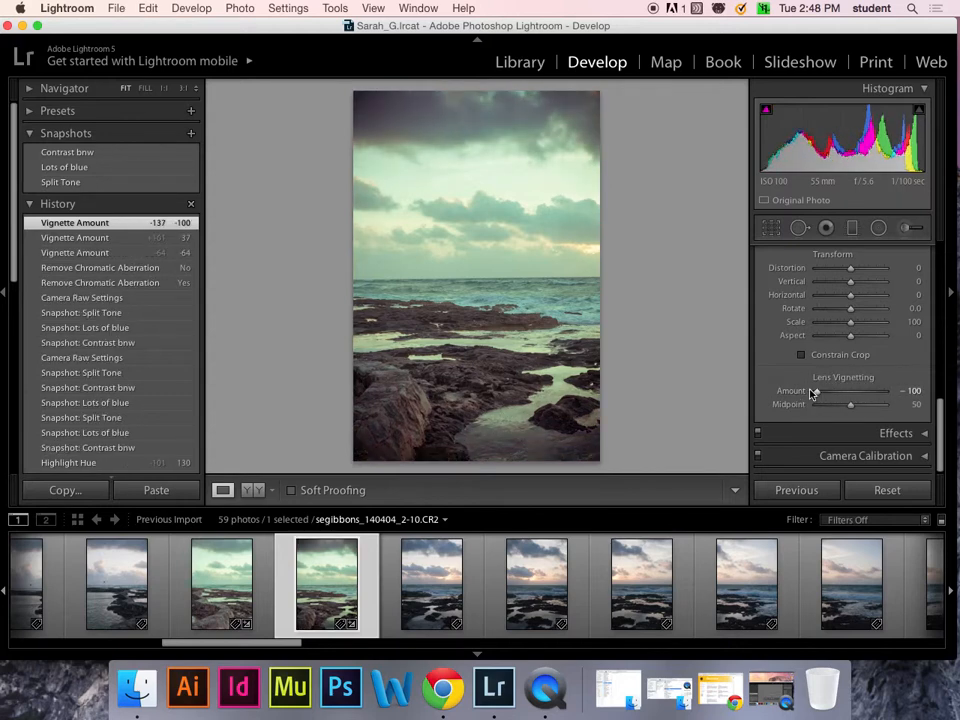
pyautogui.moveTo(812, 393); pyautogui.dragTo(839, 394)
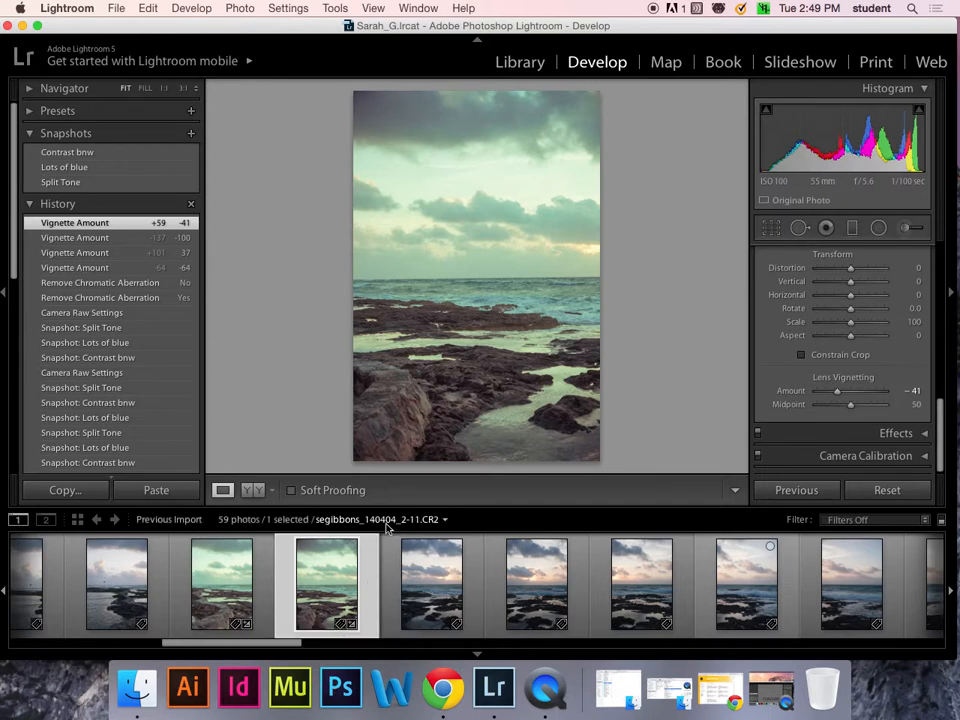
# - Send seascape 2-10 to Photoshop via Edit In > Edit in Adobe Photoshop CC 2014
pyautogui.rightClick(371, 562)
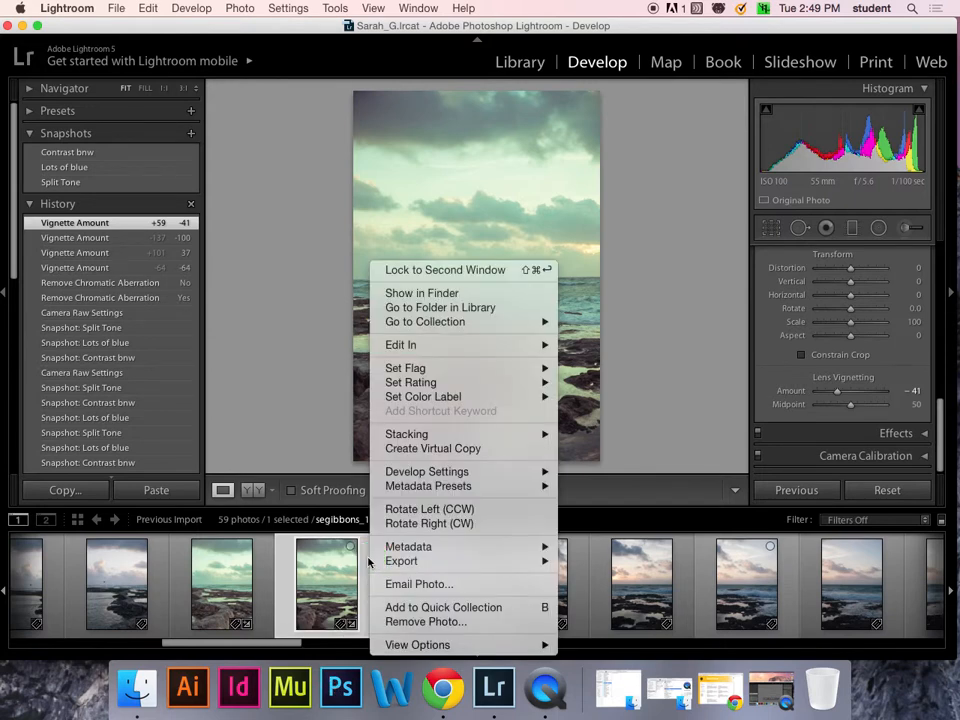
pyautogui.moveTo(437, 346)
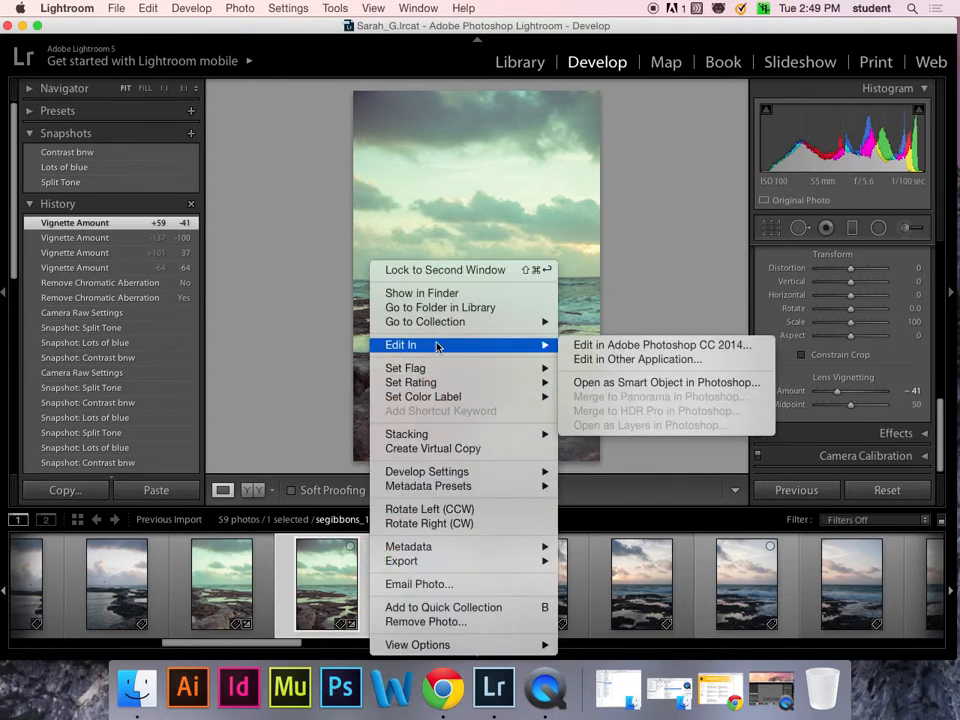
pyautogui.click(628, 350)
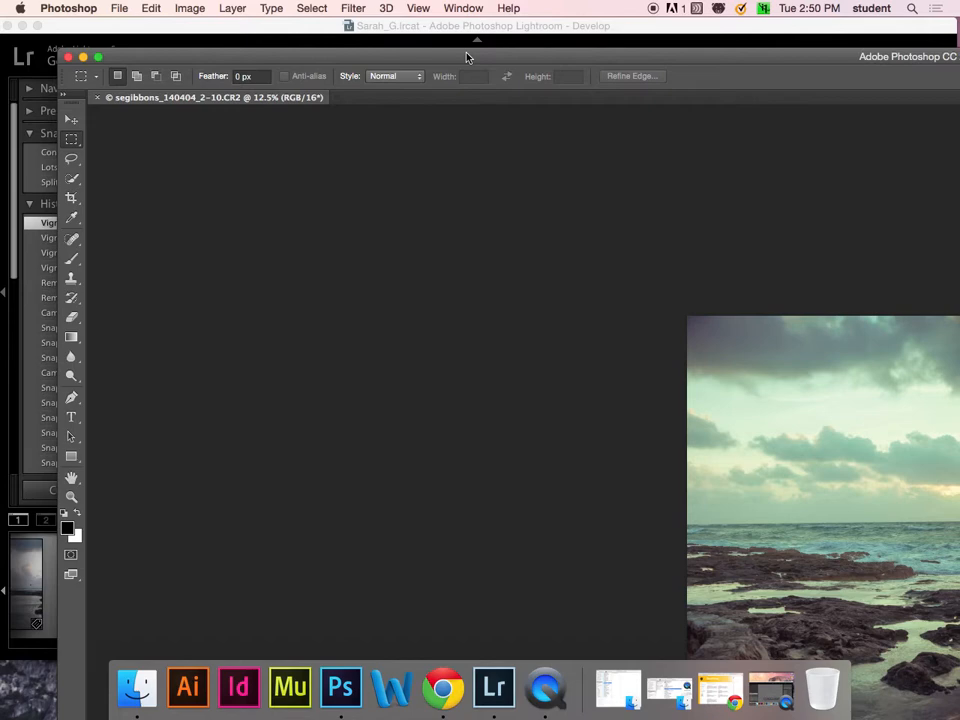
# - Maximize the Photoshop window and fit seascape 2-10 on screen with Cmd+0
pyautogui.moveTo(508, 58); pyautogui.dragTo(476, 40)
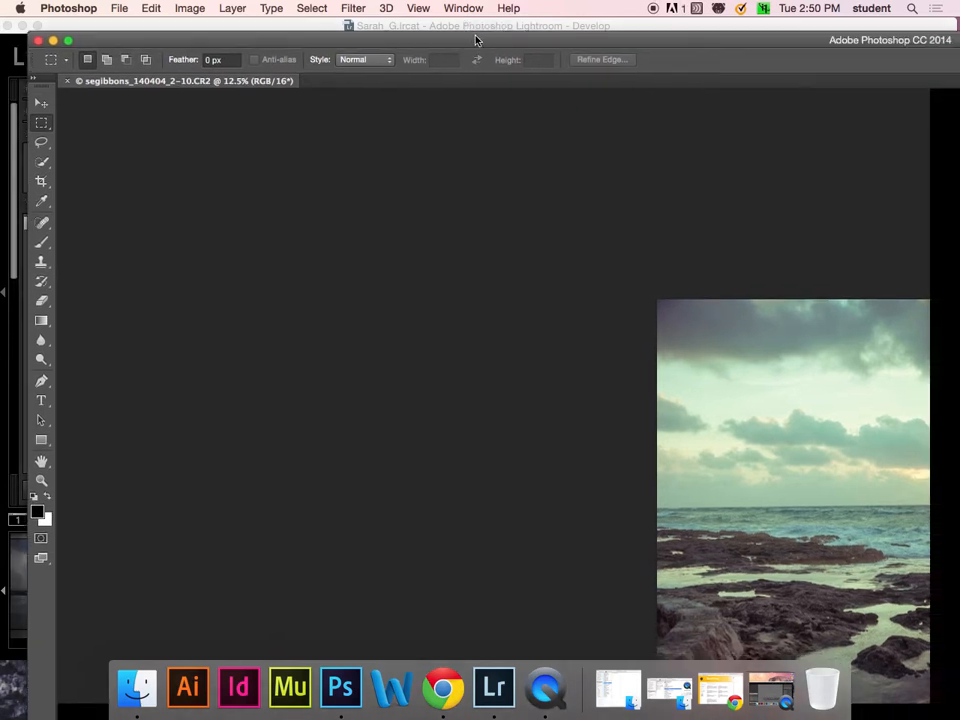
pyautogui.doubleClick(476, 40)
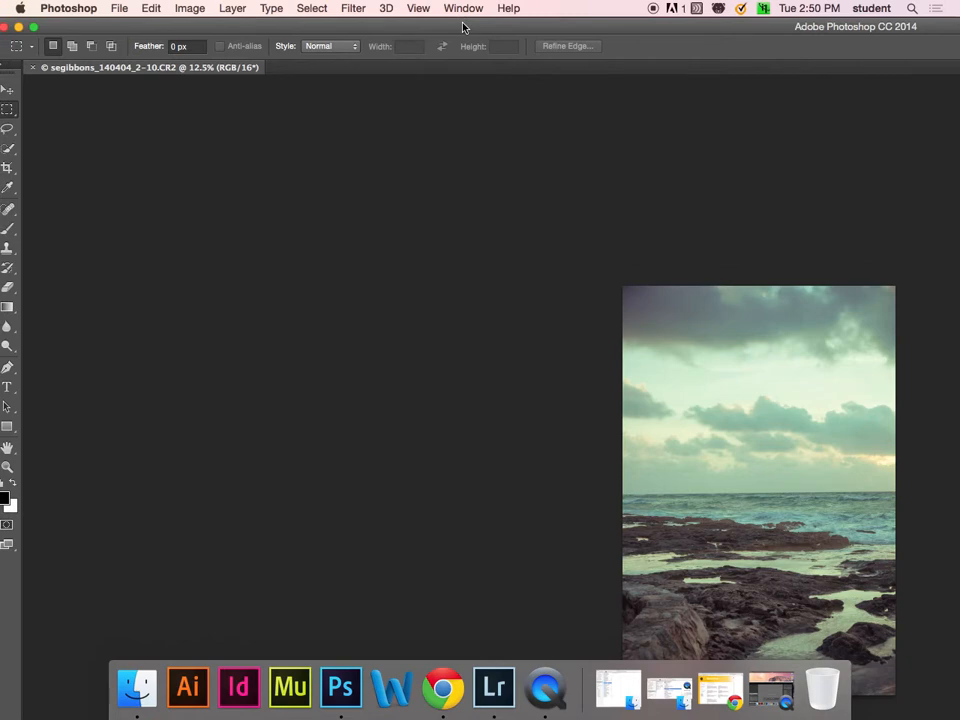
pyautogui.press('super+0')
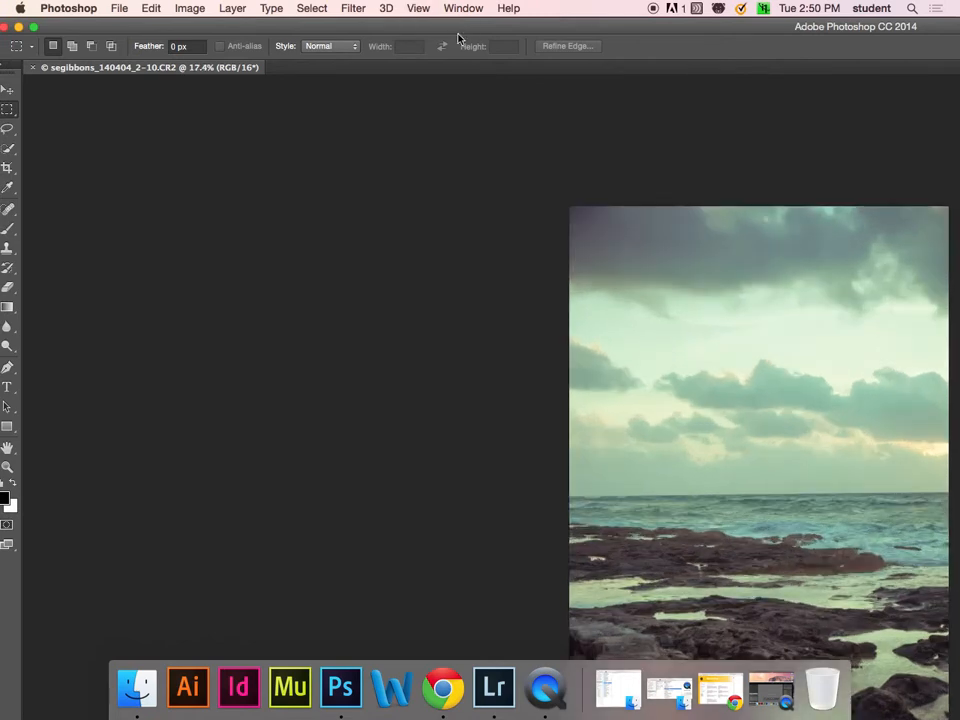
pyautogui.press('super+0')
pyautogui.press('super+equal')
pyautogui.press('super+0')
pyautogui.click(35, 28)
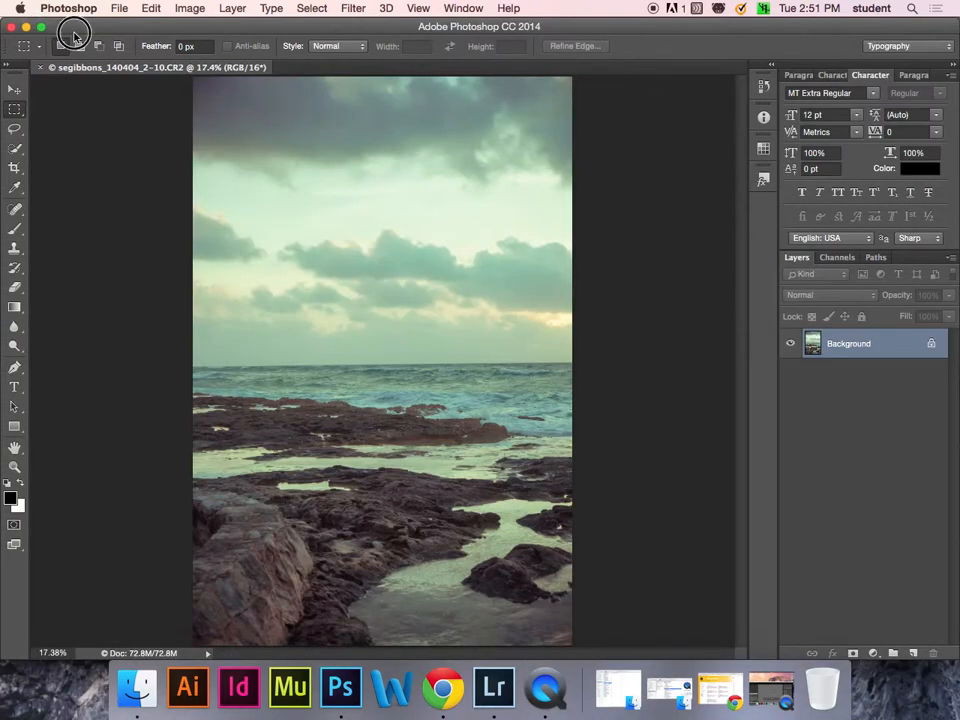
# - Add a Curves adjustment layer that darkens the shadows and brightens the highlights
pyautogui.click(873, 654)
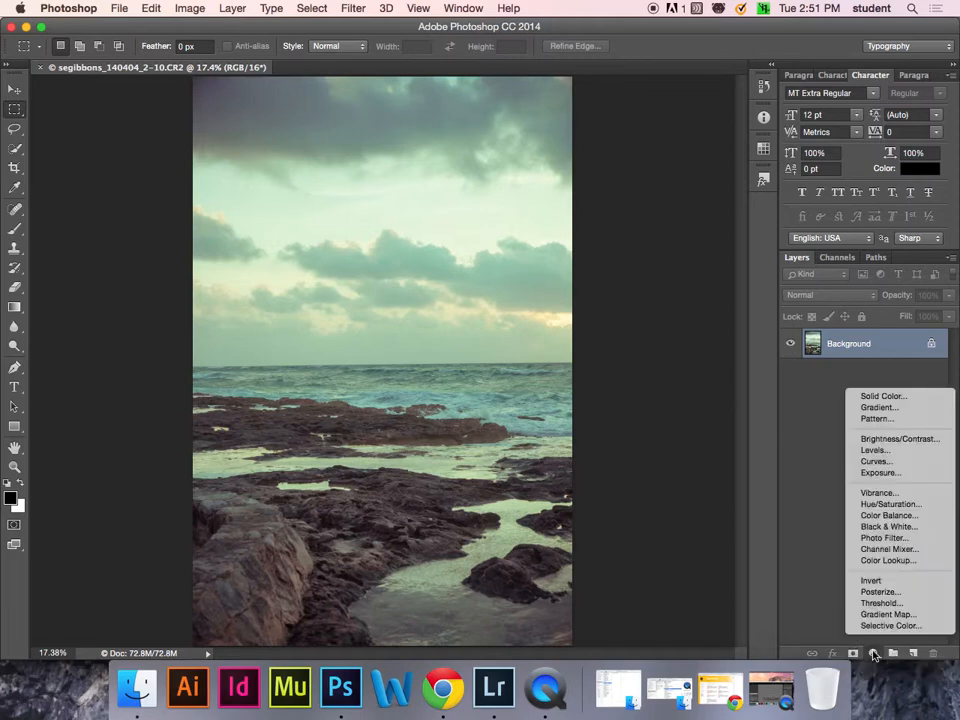
pyautogui.click(887, 462)
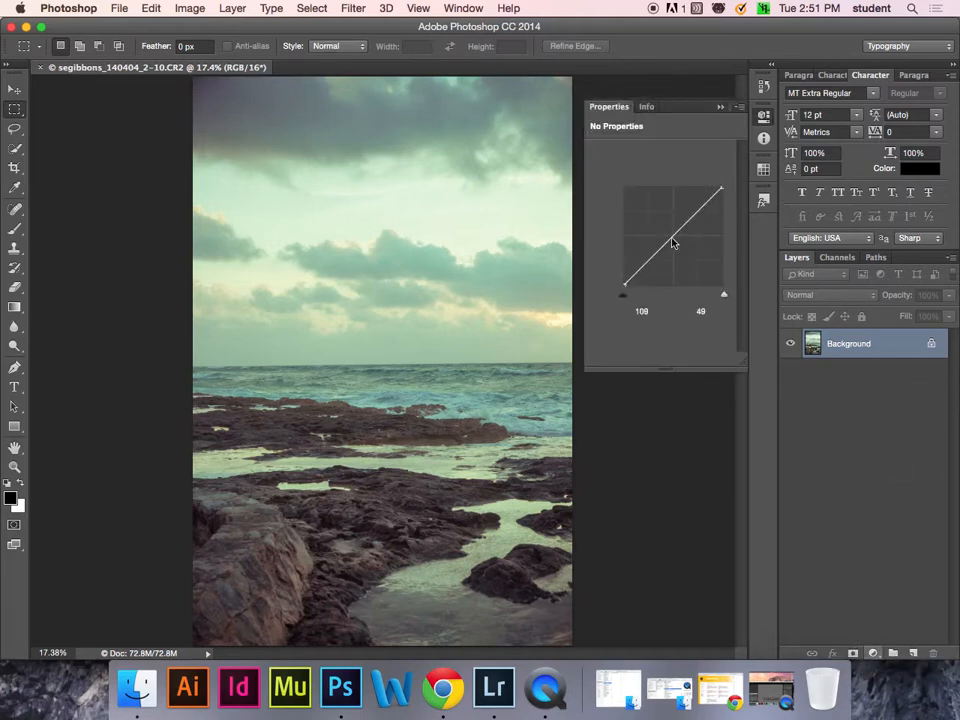
pyautogui.click(673, 235)
pyautogui.moveTo(649, 260)
pyautogui.mouseDown()
pyautogui.moveTo(652, 272)
pyautogui.moveTo(652, 263)
pyautogui.mouseUp()
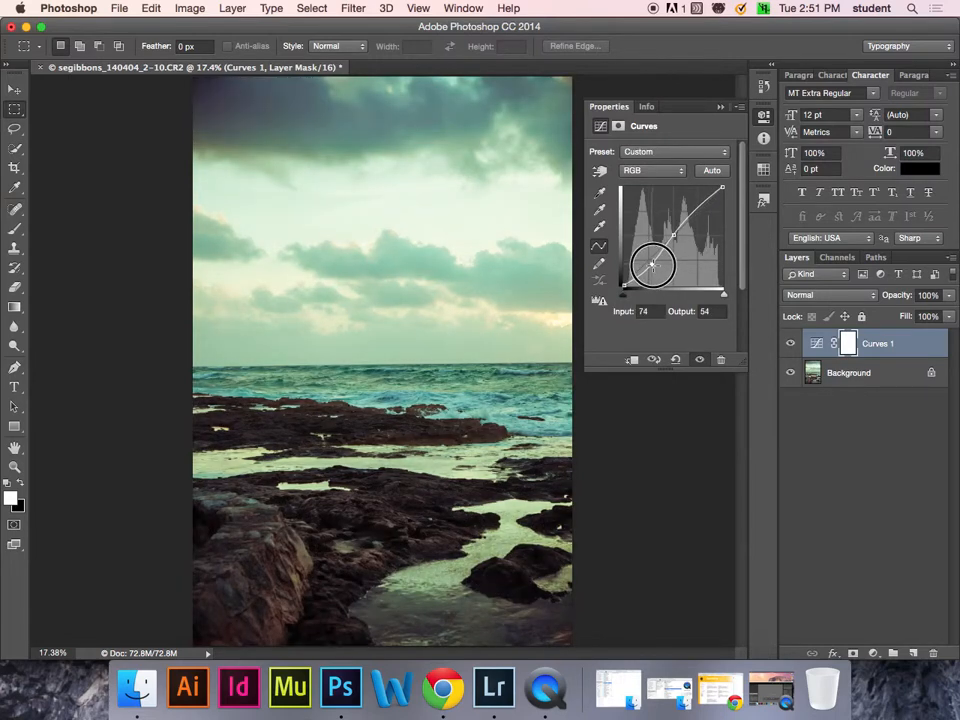
pyautogui.moveTo(697, 207); pyautogui.dragTo(699, 201)
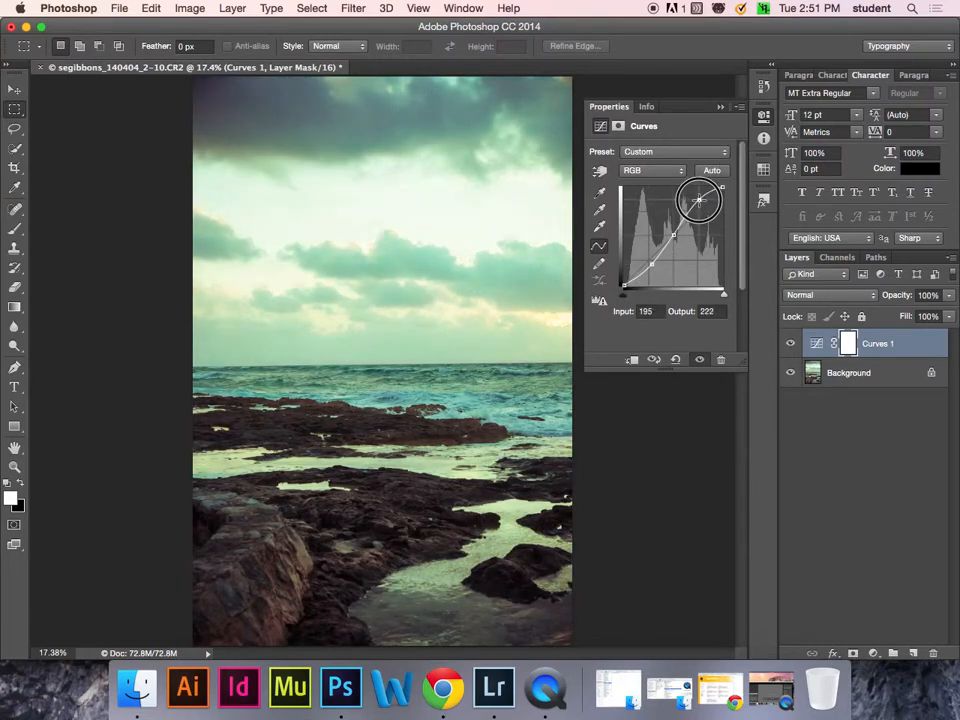
# - Select the Curves 1 layer mask and set up a size-30 brush with 0% hardness
pyautogui.click(825, 396)
pyautogui.click(848, 345)
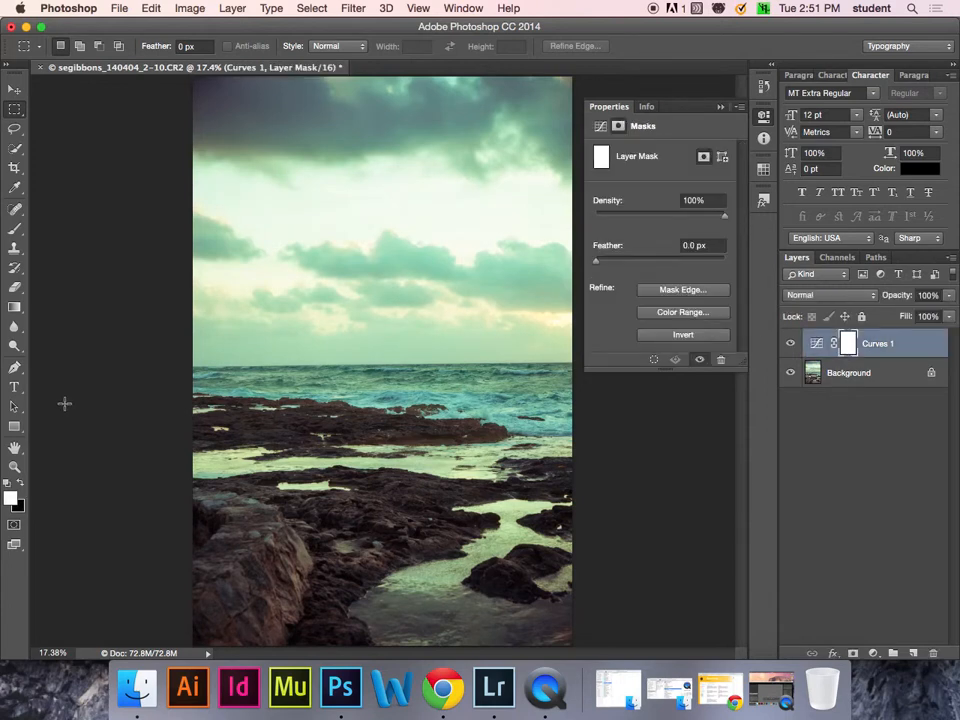
pyautogui.press('b')
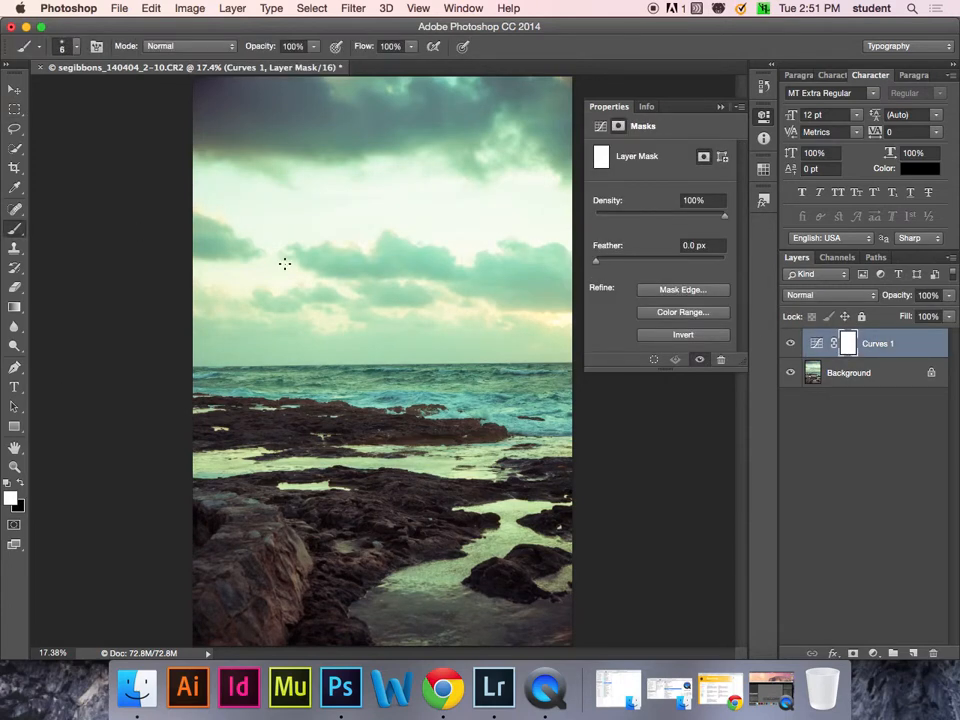
pyautogui.press('[')
pyautogui.press('[')
pyautogui.press('[')
pyautogui.press('[')
pyautogui.press('[')
pyautogui.moveTo(16, 226); pyautogui.dragTo(99, 226)
pyautogui.press(']')
pyautogui.press(']')
pyautogui.press(']')
pyautogui.press(']')
pyautogui.press(']')
pyautogui.press(']')
pyautogui.press(']')
pyautogui.press(']')
pyautogui.press(']')
pyautogui.press(']')
pyautogui.press(']')
pyautogui.press(']')
pyautogui.press(']')
pyautogui.press(']')
pyautogui.press(']')
pyautogui.press(']')
pyautogui.press(']')
pyautogui.press(']')
pyautogui.press(']')
pyautogui.press(']')
pyautogui.press(']')
pyautogui.press(']')
pyautogui.press(']')
pyautogui.press(']')
pyautogui.press(']')
pyautogui.press(']')
pyautogui.press(']')
pyautogui.press(']')
pyautogui.press(']')
pyautogui.press(']')
pyautogui.press(']')
pyautogui.click(78, 47)
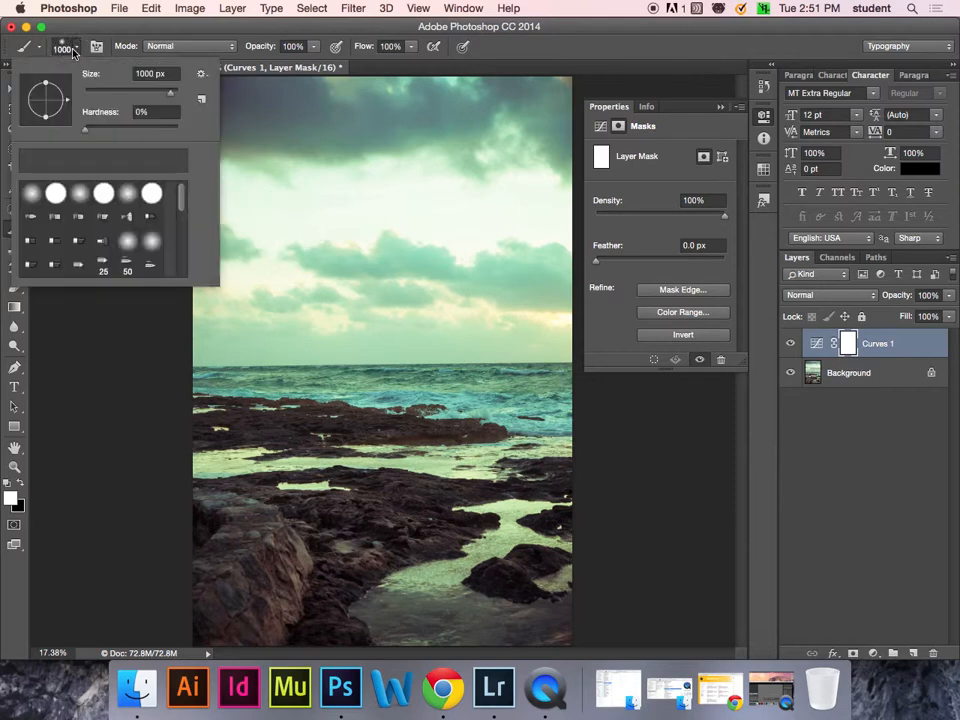
pyautogui.click(90, 128)
pyautogui.click(273, 28)
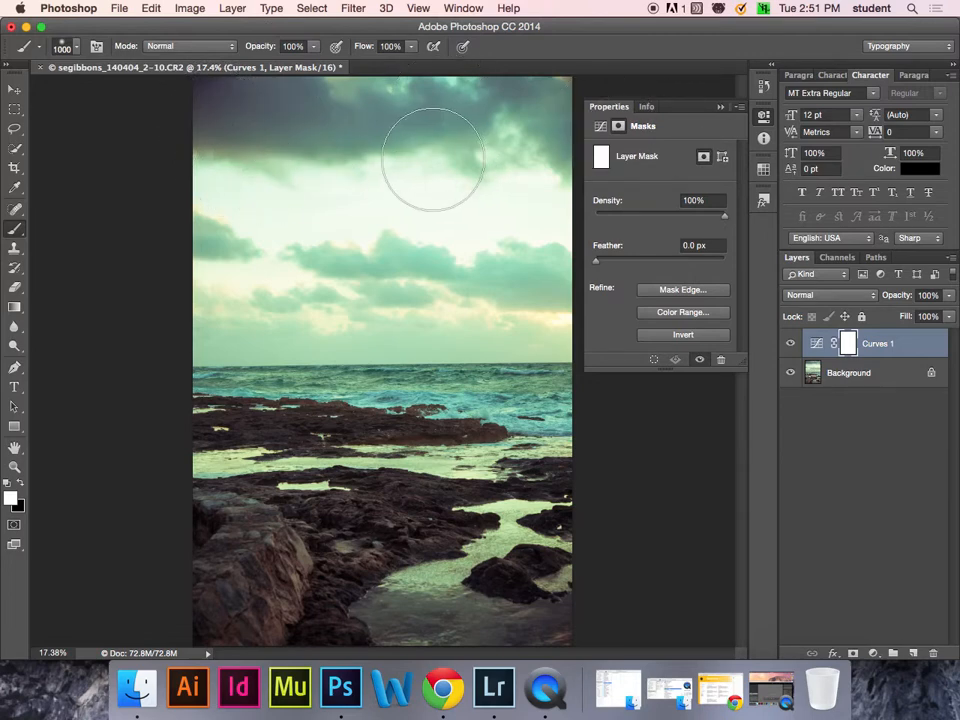
# - Paint black on the mask over the top-left sky, lower sky and right-hand rocks
pyautogui.press('x')
pyautogui.moveTo(162, 110)
pyautogui.mouseDown()
pyautogui.moveTo(420, 92)
pyautogui.moveTo(476, 119)
pyautogui.mouseUp()
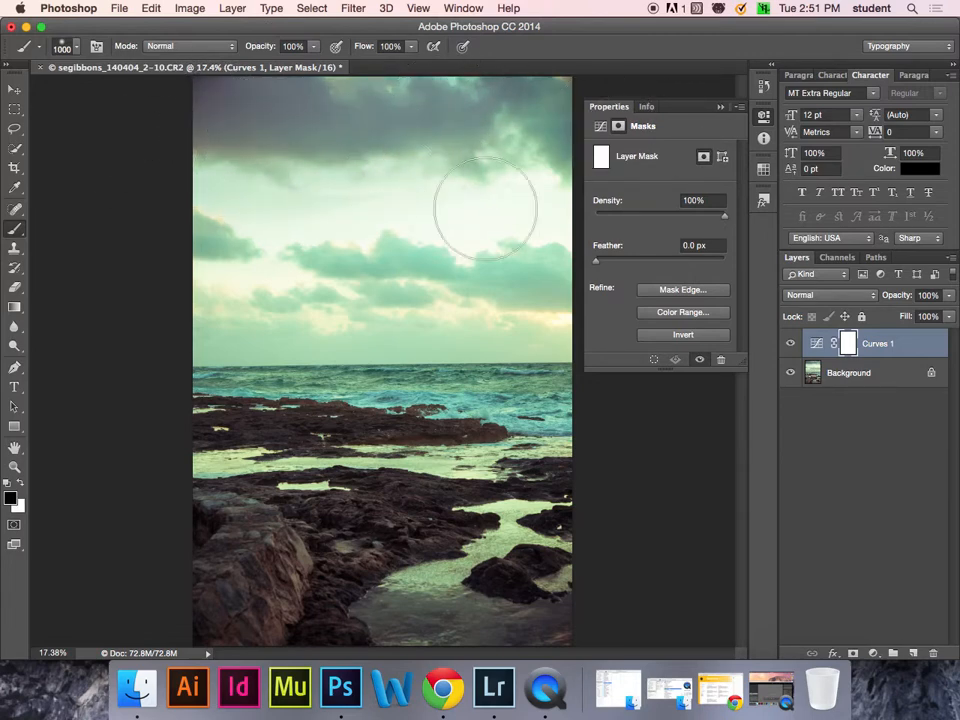
pyautogui.moveTo(440, 310)
pyautogui.mouseDown()
pyautogui.moveTo(535, 310)
pyautogui.moveTo(540, 345)
pyautogui.mouseUp()
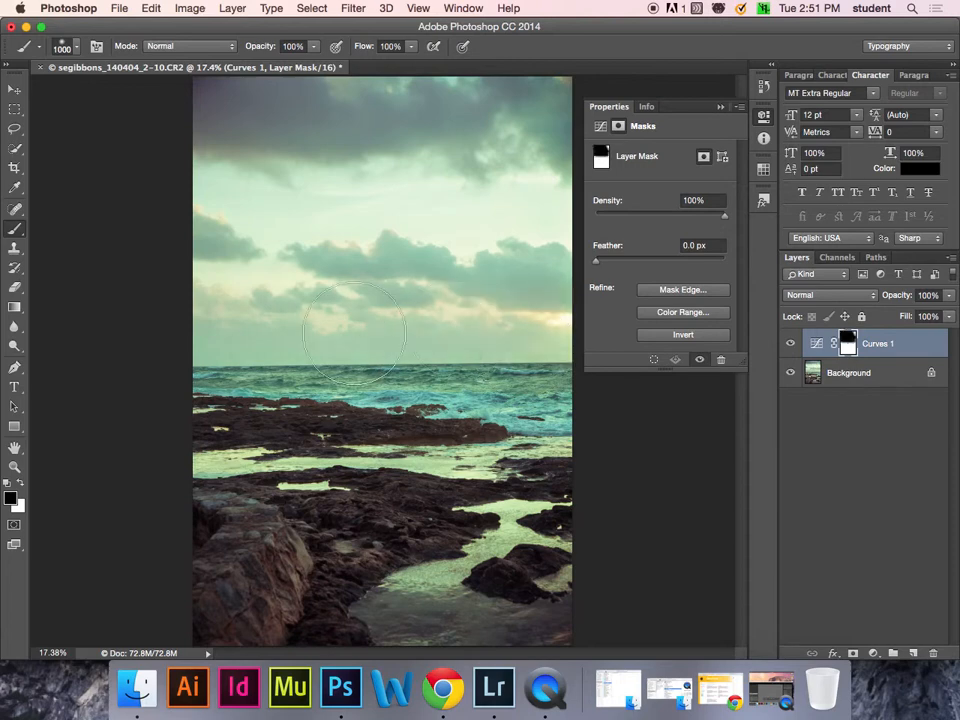
pyautogui.moveTo(522, 454)
pyautogui.mouseDown()
pyautogui.moveTo(491, 558)
pyautogui.moveTo(448, 586)
pyautogui.moveTo(509, 633)
pyautogui.moveTo(476, 596)
pyautogui.moveTo(390, 602)
pyautogui.mouseUp()
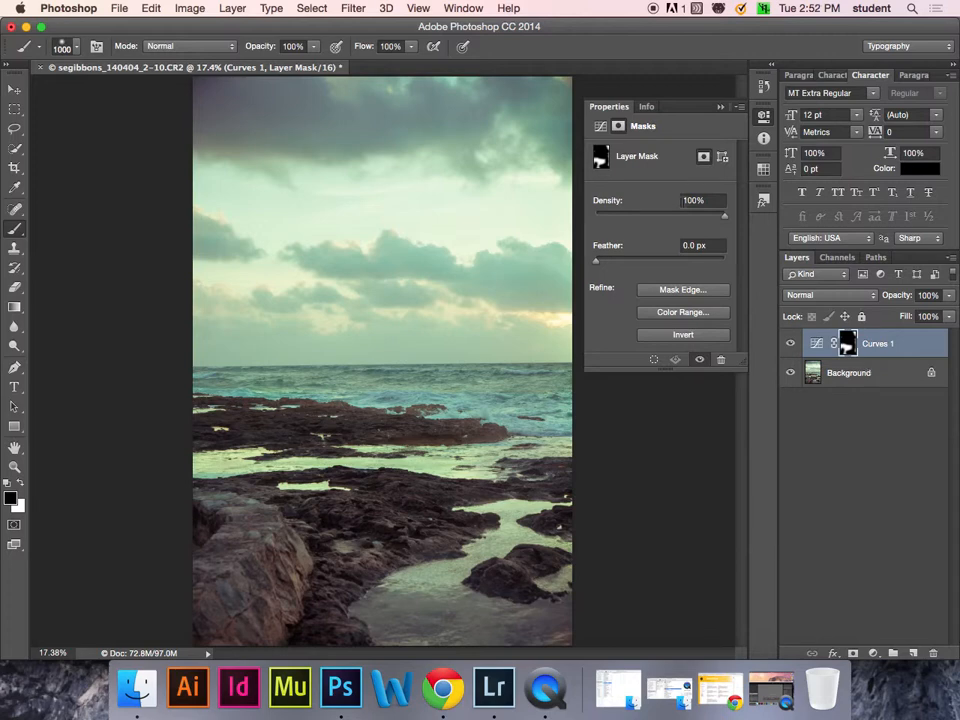
# - Save As the image in Photoshop format with layers kept, into the 04-04 folder
pyautogui.click(120, 9)
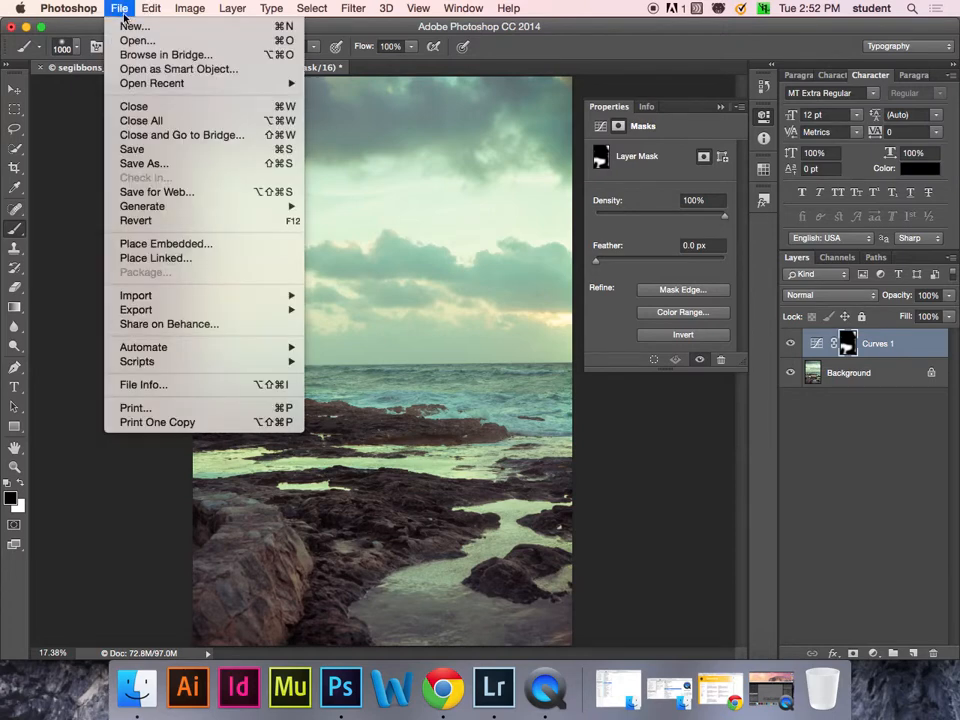
pyautogui.click(143, 166)
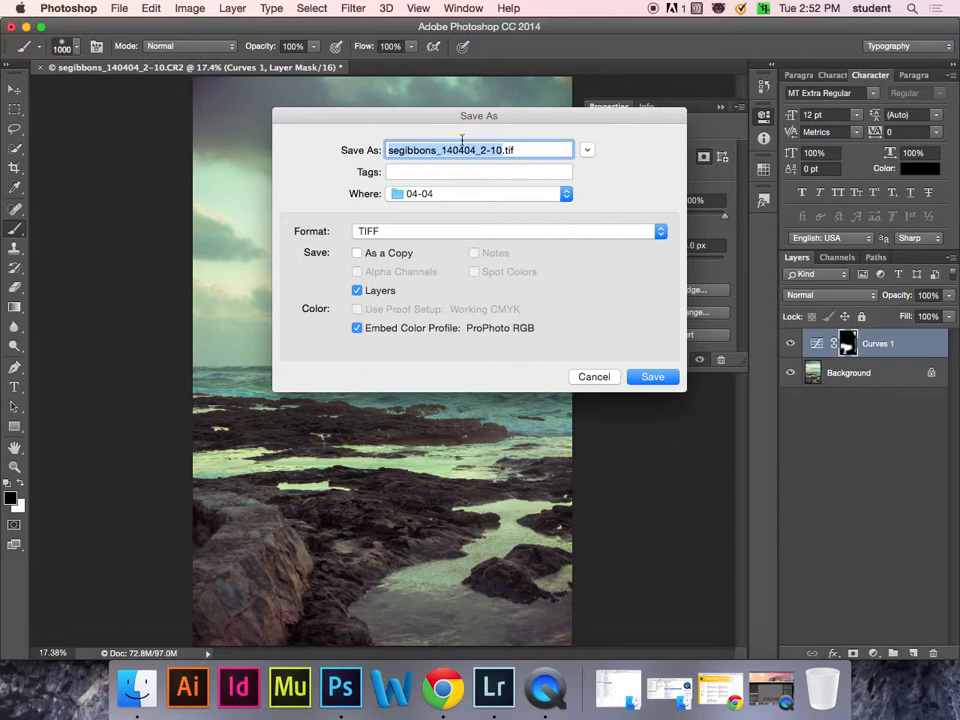
pyautogui.click(399, 232)
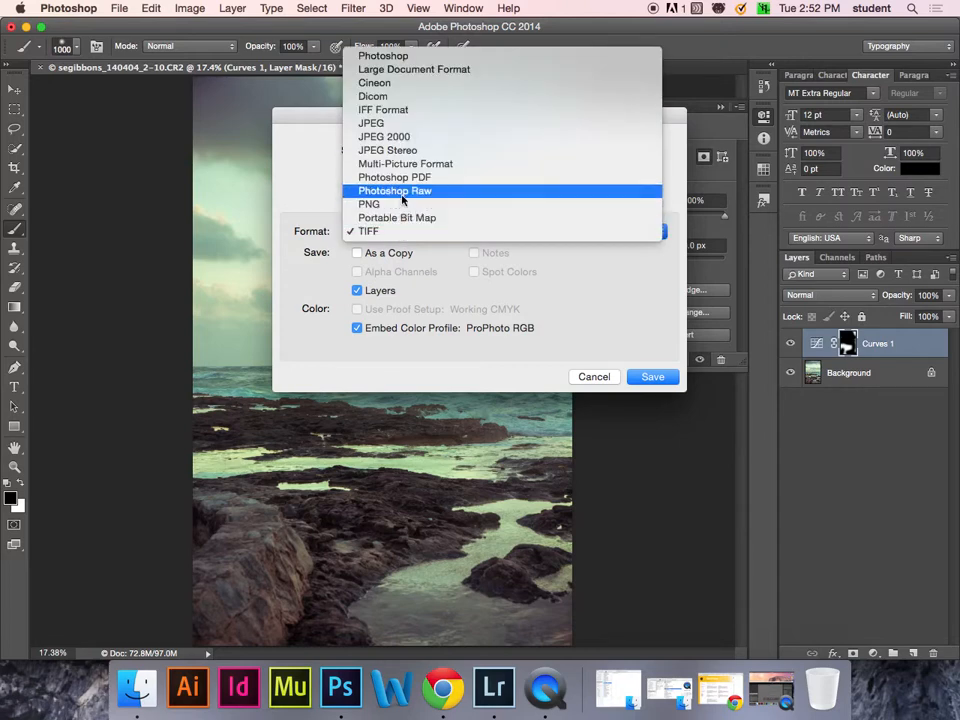
pyautogui.click(398, 57)
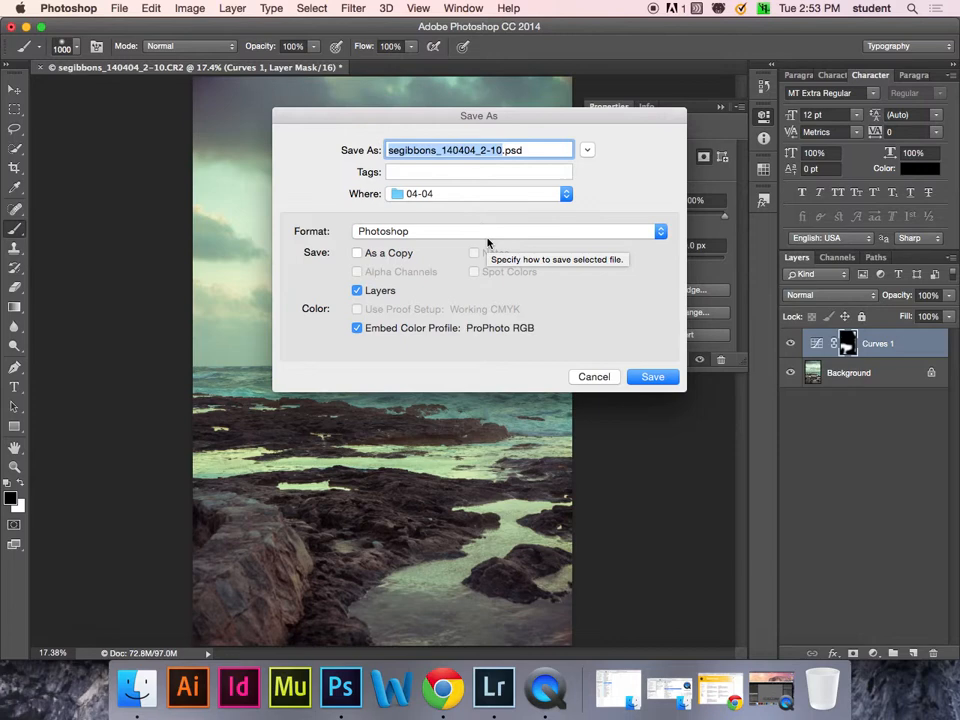
pyautogui.click(660, 377)
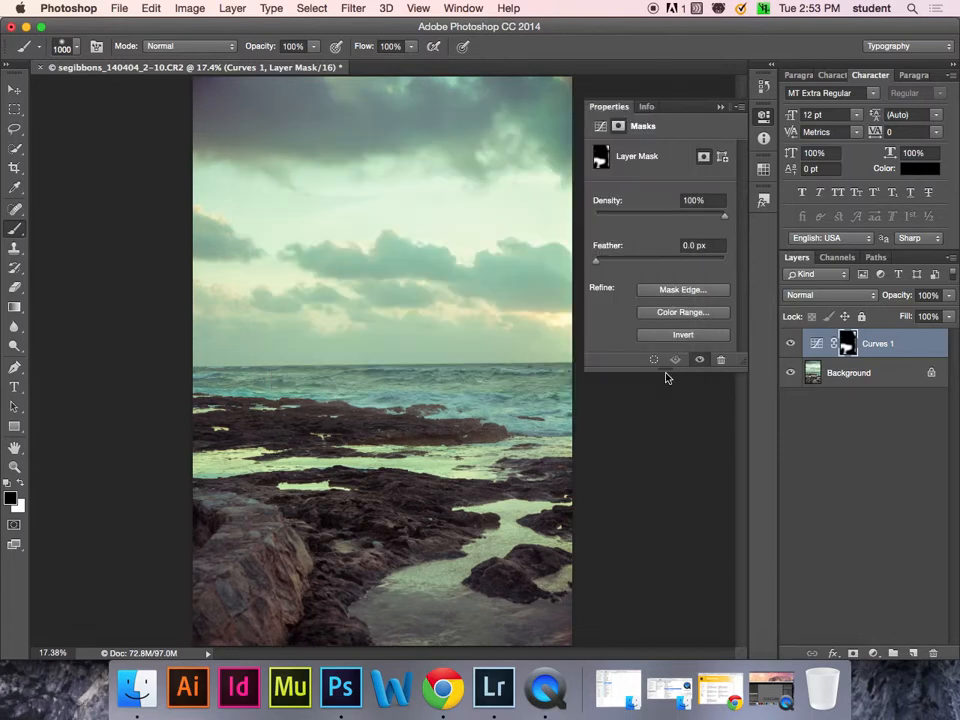
# - Confirm the Photoshop Format Options to finish the PSD, then return to Lightroom
pyautogui.click(662, 273)
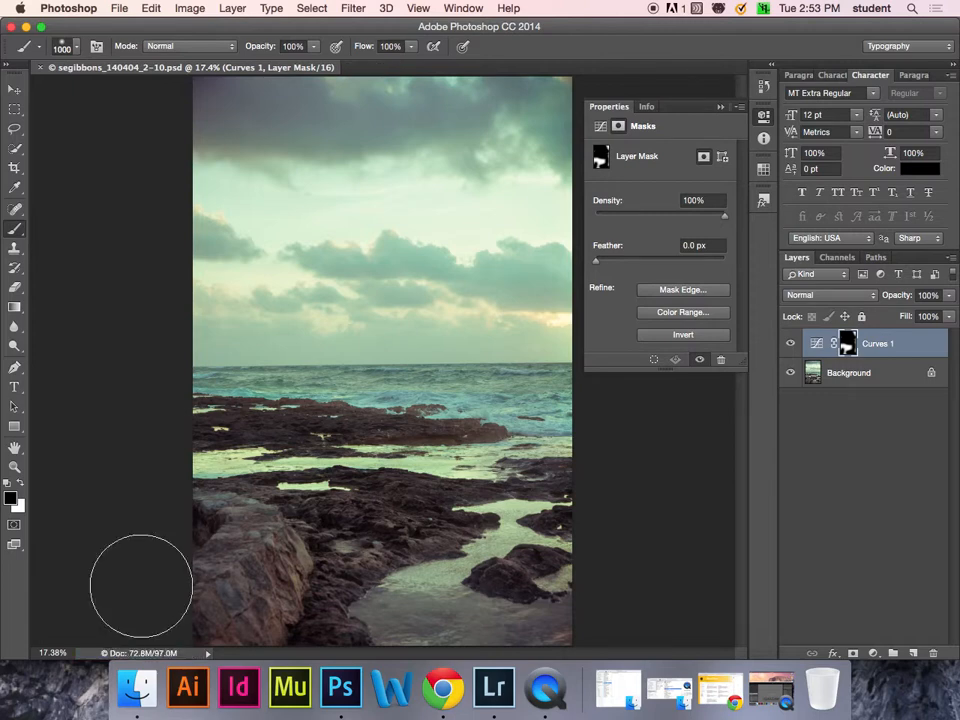
pyautogui.click(505, 693)
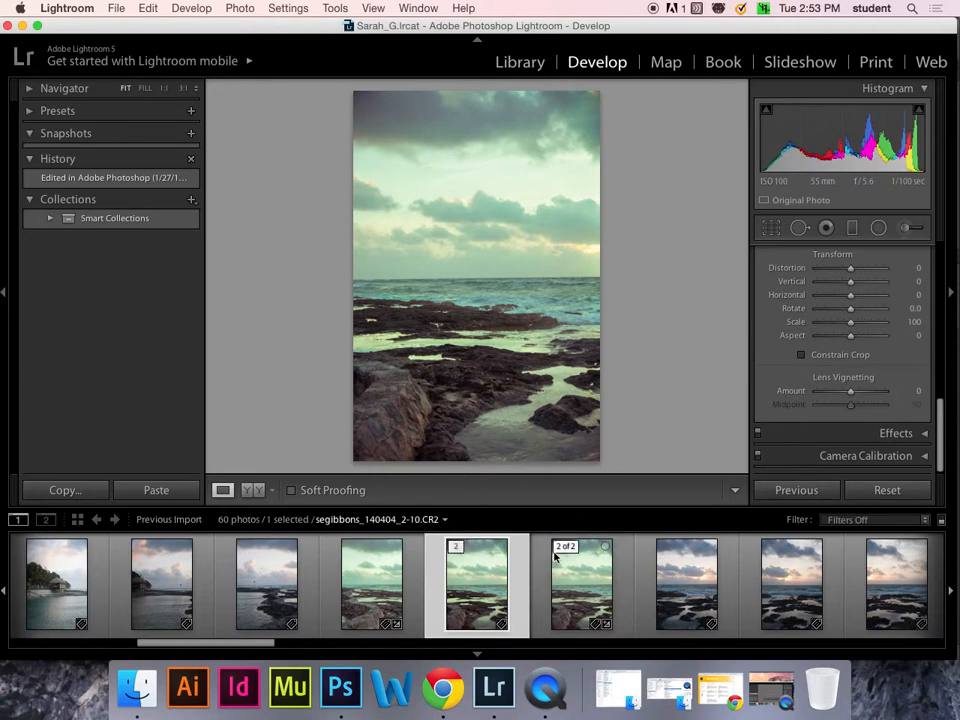
# - Select the edited PSD, collapse its two-photo stack, and go to the Library grid
pyautogui.click(589, 576)
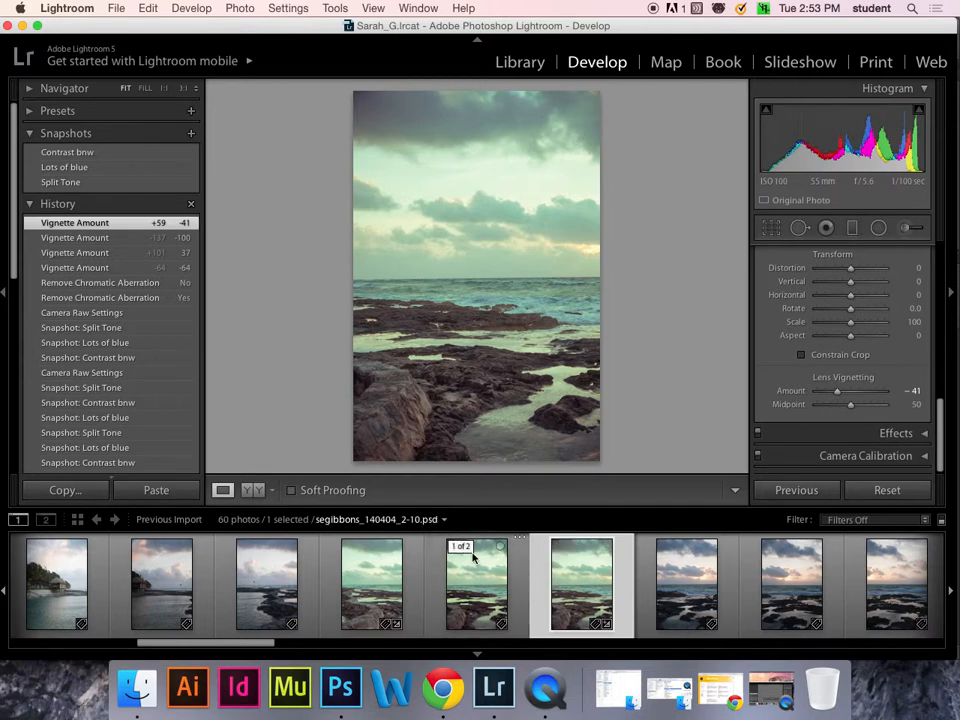
pyautogui.click(459, 547)
pyautogui.click(457, 547)
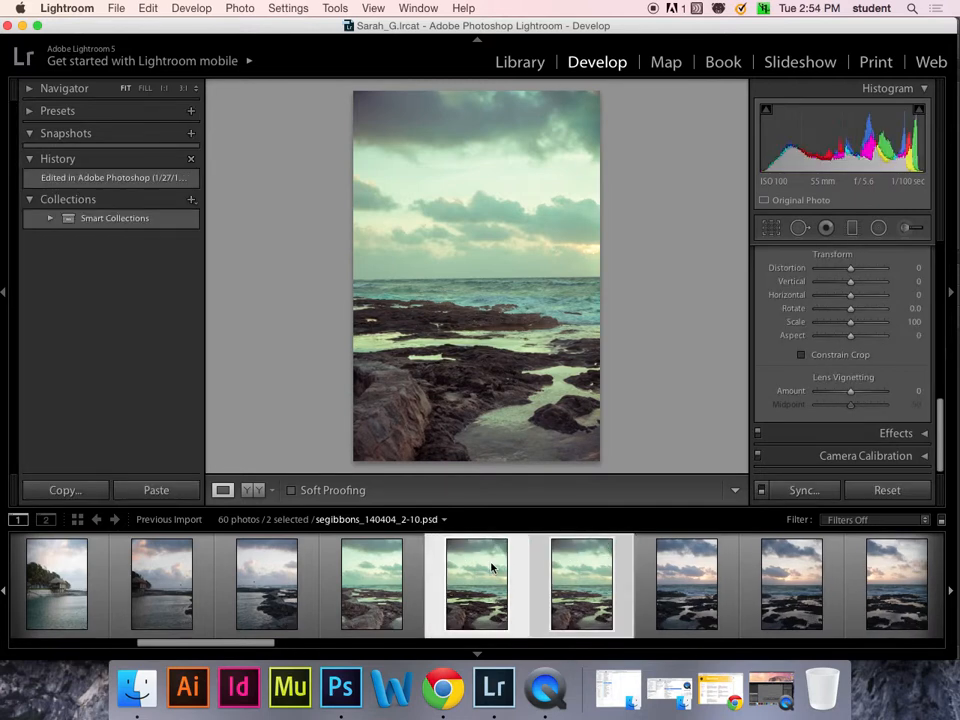
pyautogui.click(457, 547)
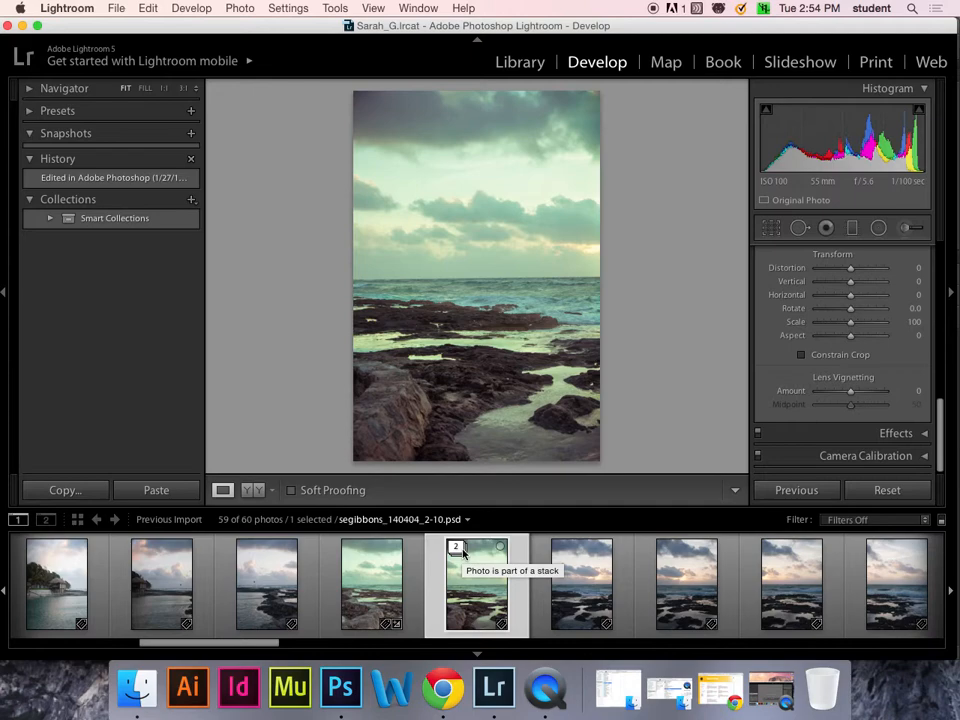
pyautogui.click(522, 66)
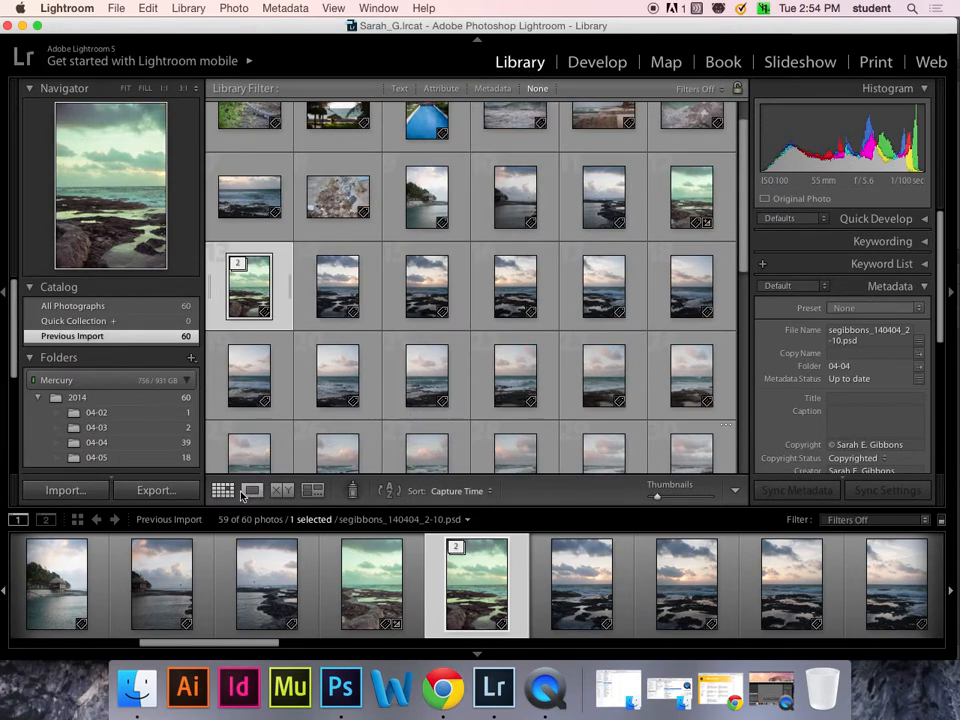
# - Select the 30 photos from the hut shot to the last beach shot and Group into Stack
pyautogui.click(241, 496)
pyautogui.click(223, 490)
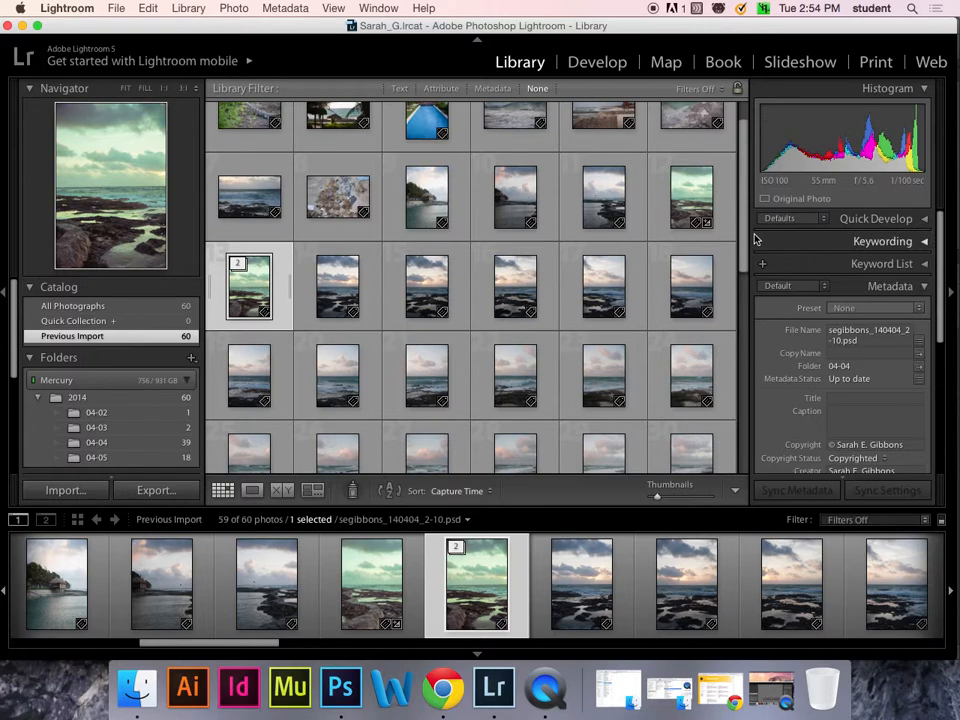
pyautogui.scroll(-1, 752, 228)
pyautogui.click(413, 195)
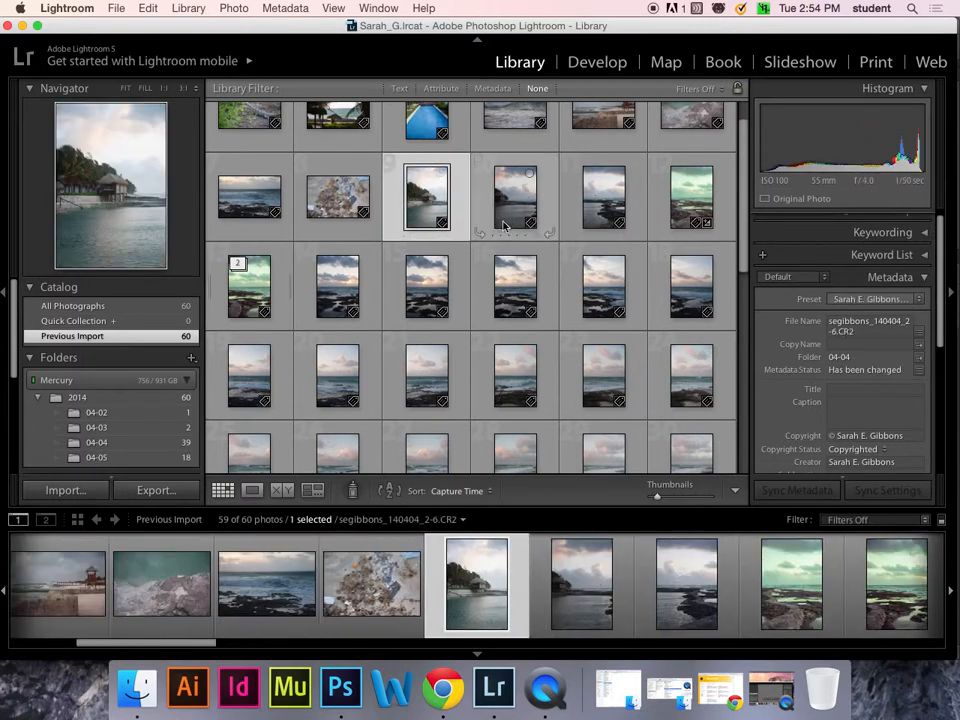
pyautogui.moveTo(744, 240); pyautogui.dragTo(737, 341)
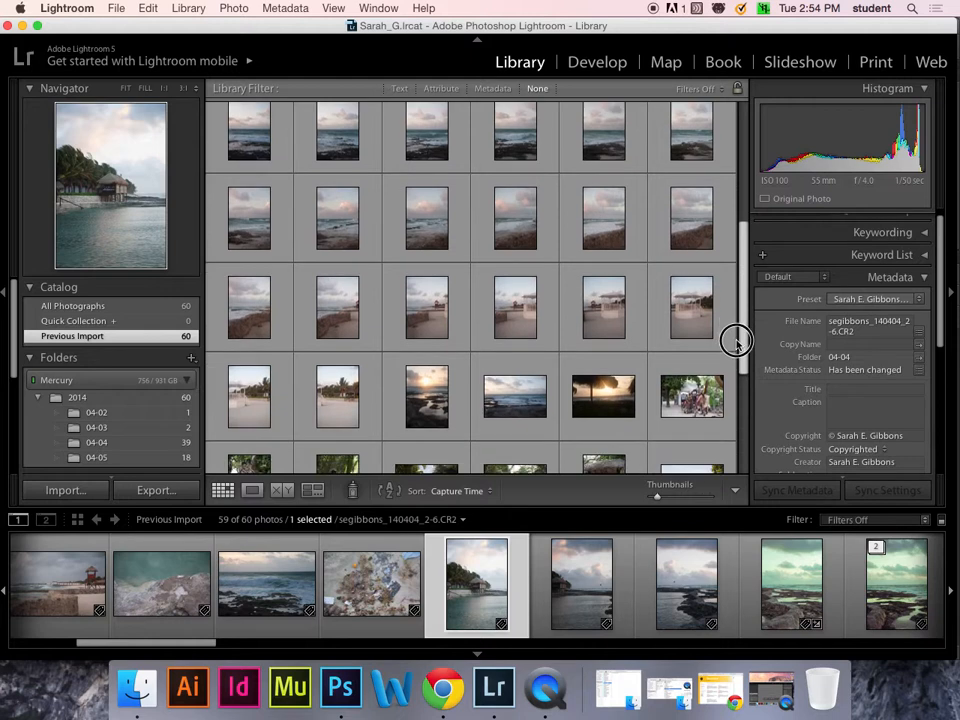
pyautogui.keyDown('shift'); pyautogui.click(339, 404); pyautogui.keyUp('shift')
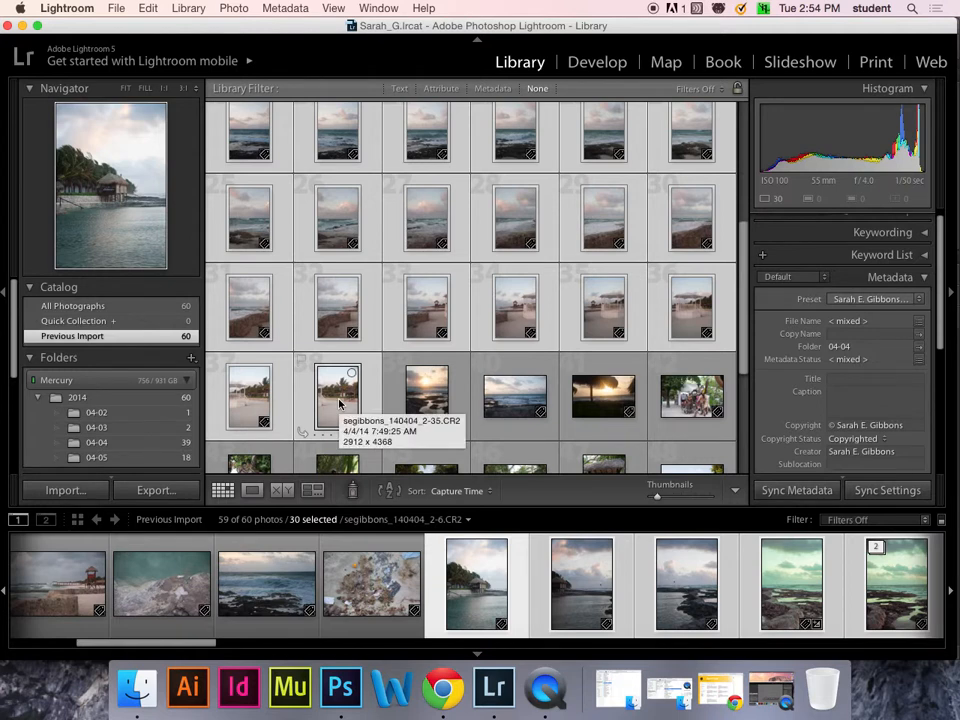
pyautogui.rightClick(339, 404)
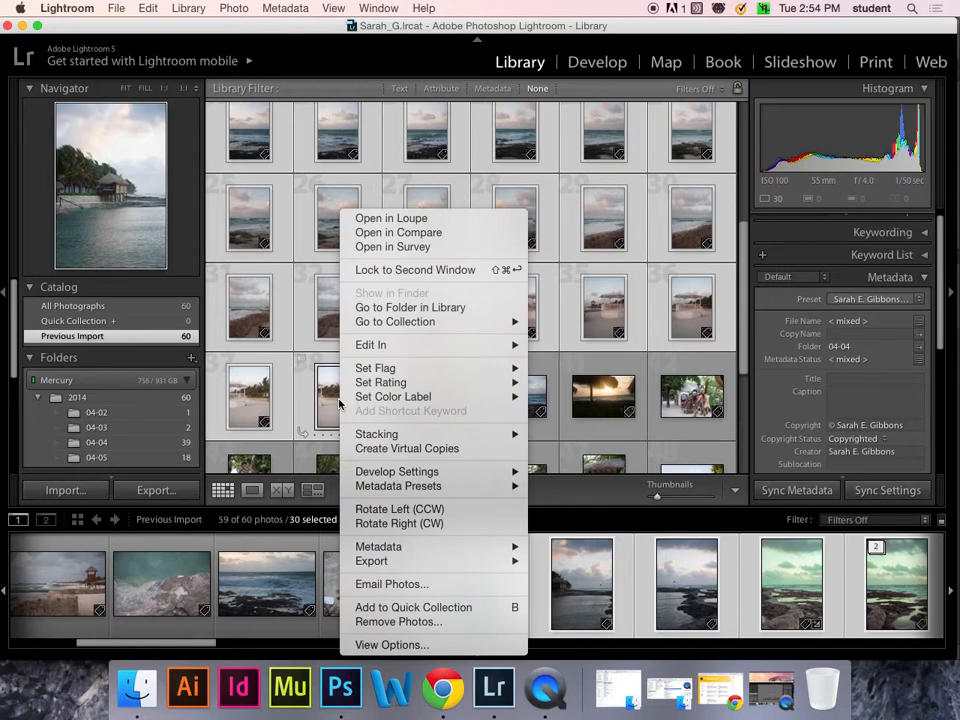
pyautogui.moveTo(392, 437)
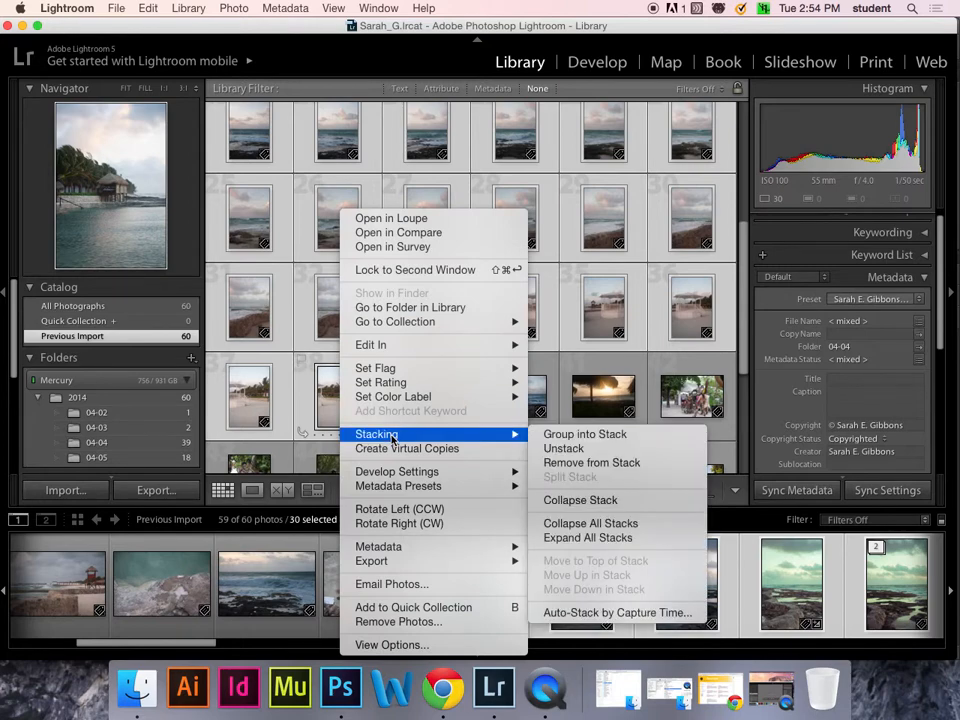
pyautogui.click(560, 435)
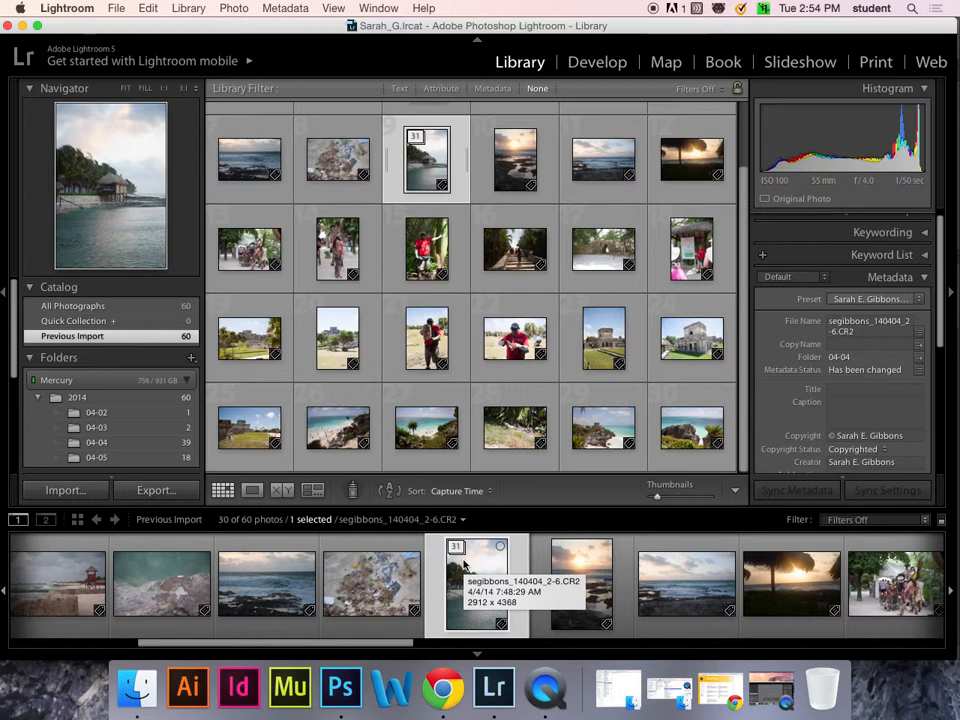
# - In the Keywording panel, append ', Prnoramic' after the existing keyword tags and commit it
pyautogui.scroll(1, 936, 240)
pyautogui.click(930, 242)
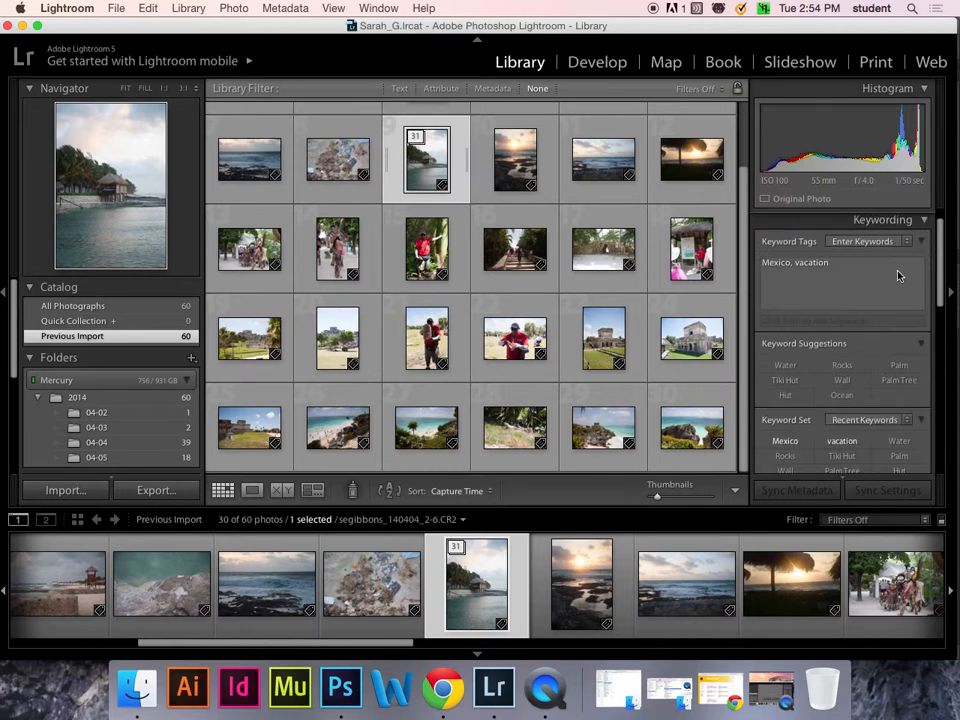
pyautogui.click(894, 268)
pyautogui.write(', P')
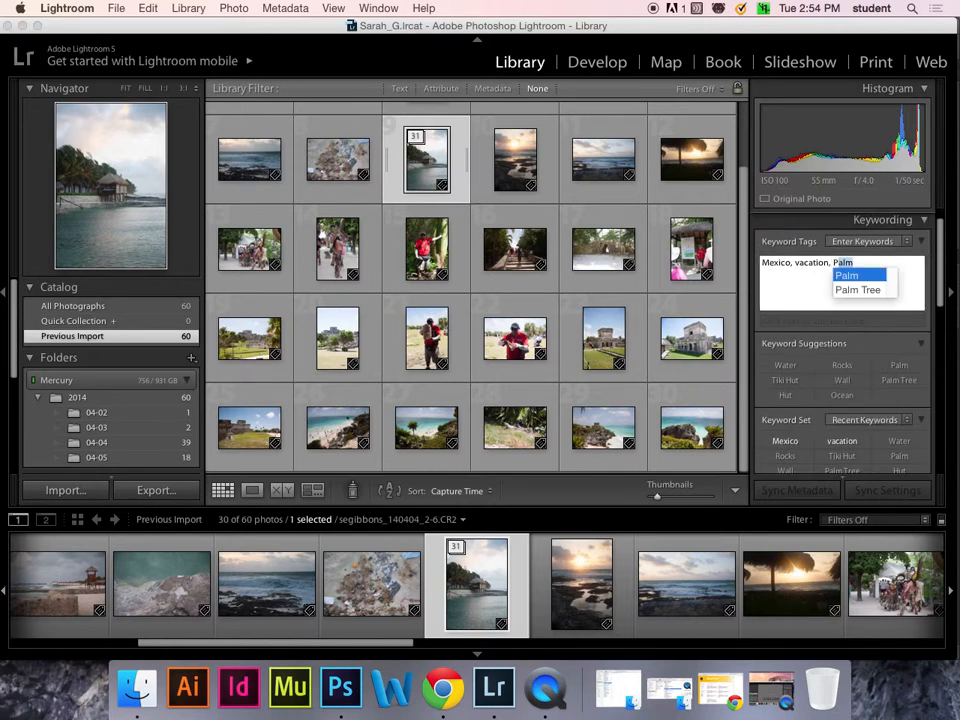
pyautogui.write('r')
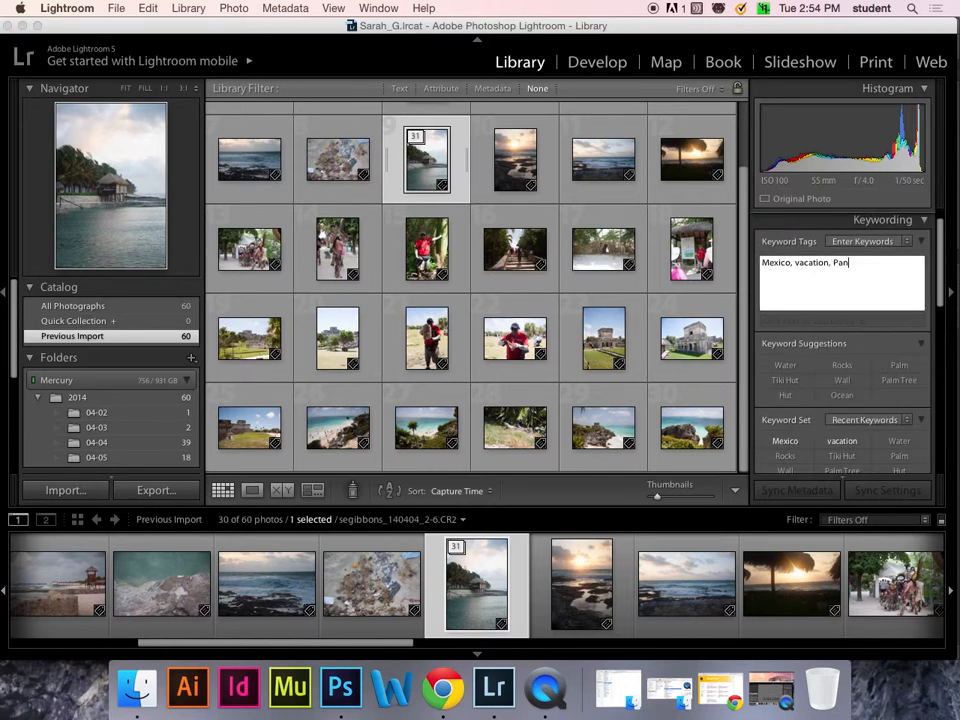
pyautogui.write('noramic')
pyautogui.press('Return')
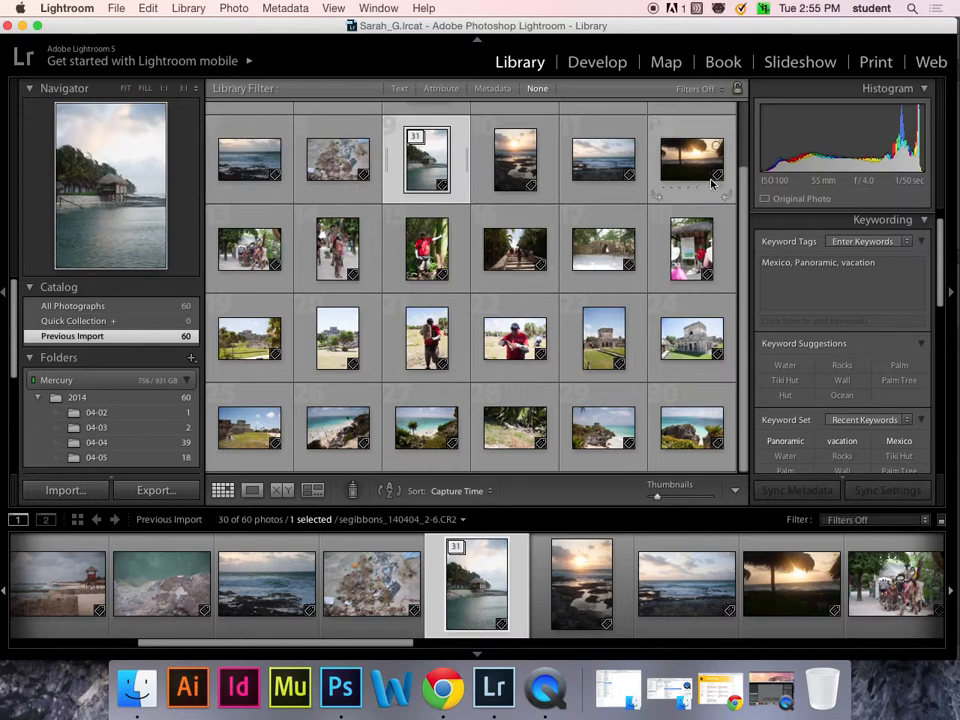
pyautogui.scroll(2, 740, 140)
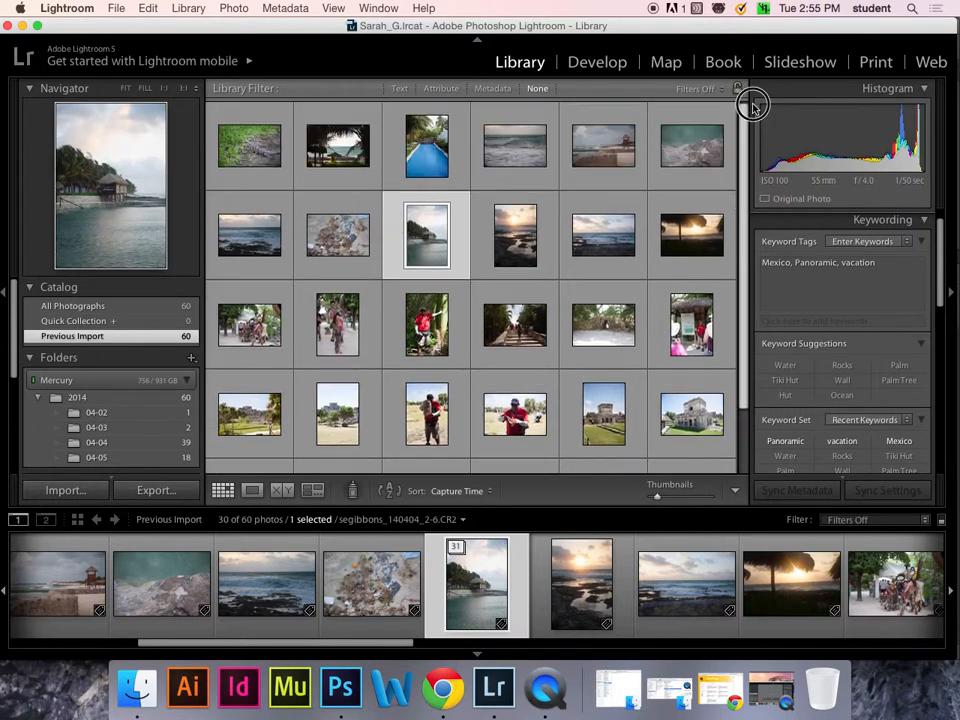
# - Expand the 31-photo hut-shot stack and select the edited seascape PSD, 5 of 31
pyautogui.click(420, 212)
pyautogui.moveTo(744, 241)
pyautogui.mouseDown()
pyautogui.moveTo(744, 310)
pyautogui.moveTo(745, 225)
pyautogui.mouseUp()
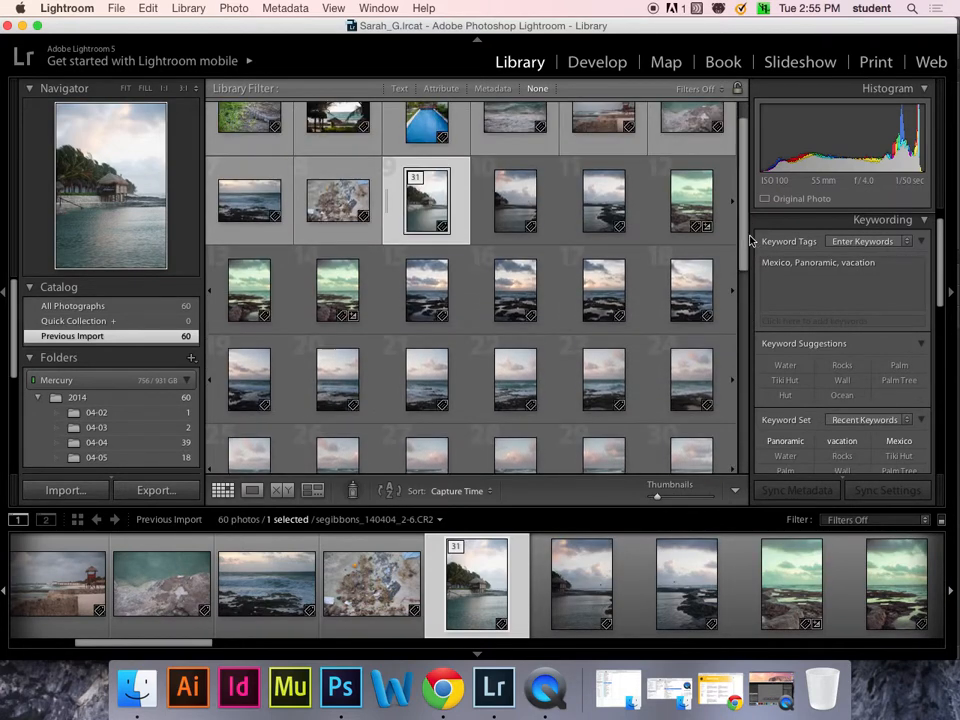
pyautogui.click(700, 210)
pyautogui.click(252, 290)
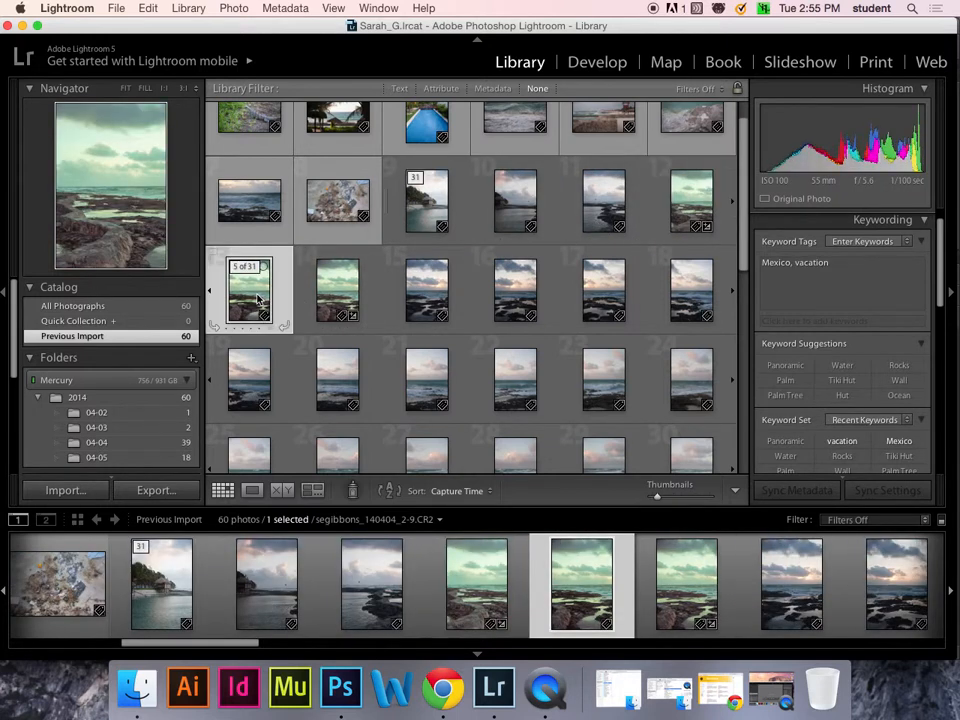